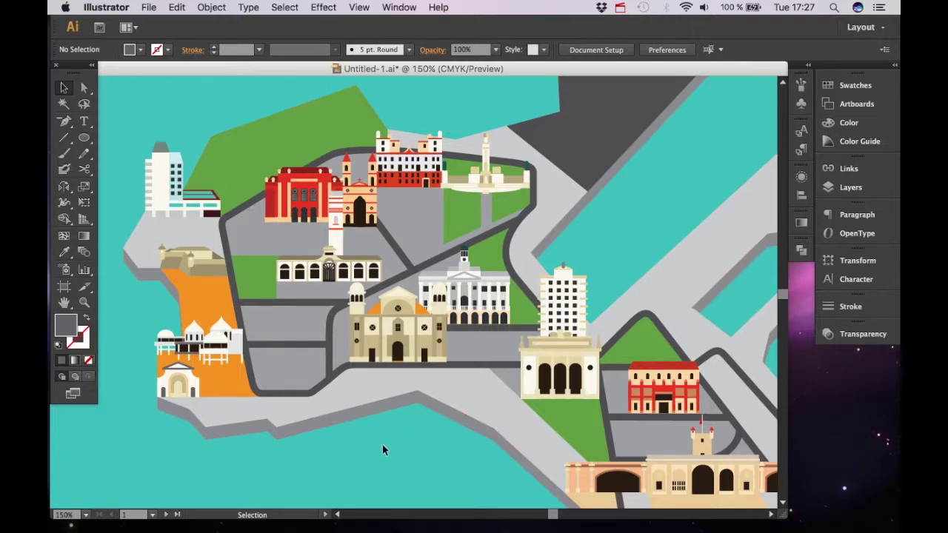
pyautogui.moveTo(497, 347); pyautogui.dragTo(547, 365)
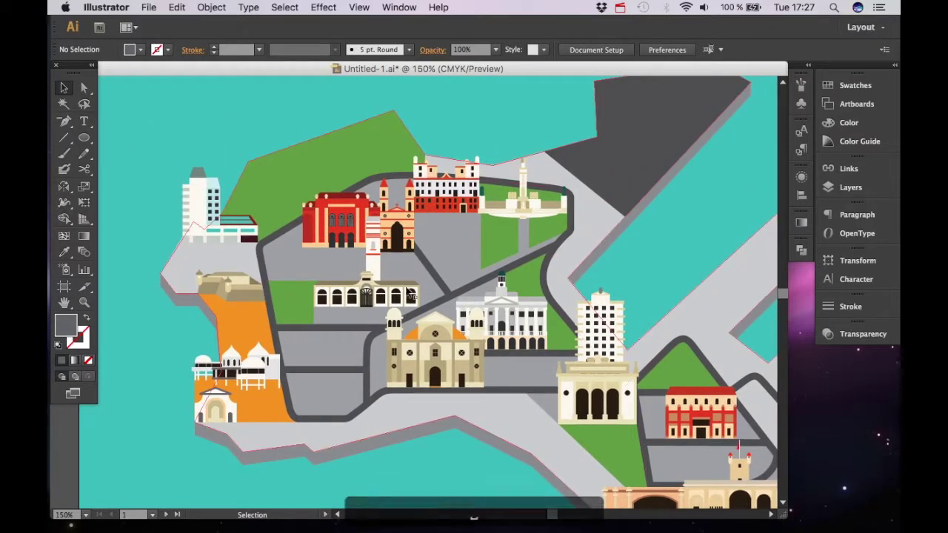
pyautogui.moveTo(381, 330); pyautogui.dragTo(408, 462)
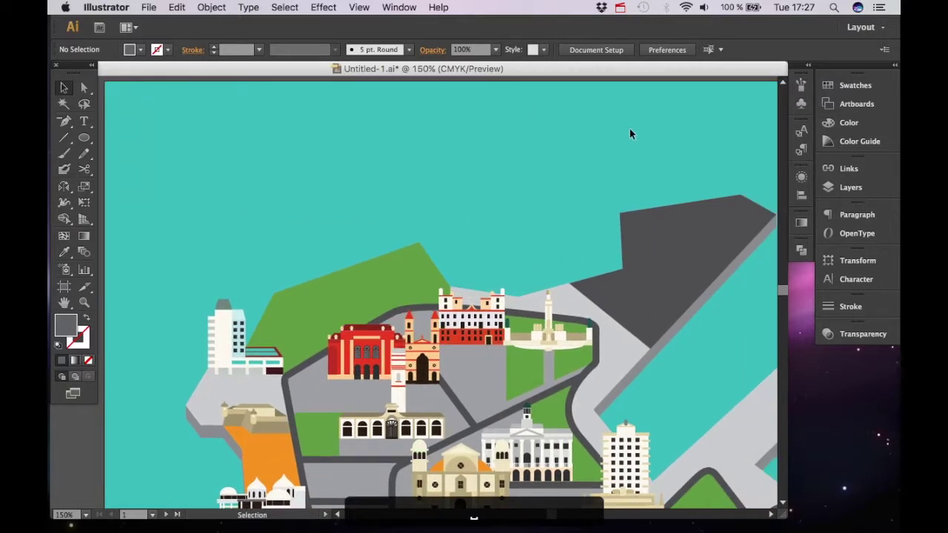
pyautogui.moveTo(440, 333); pyautogui.dragTo(432, 176)
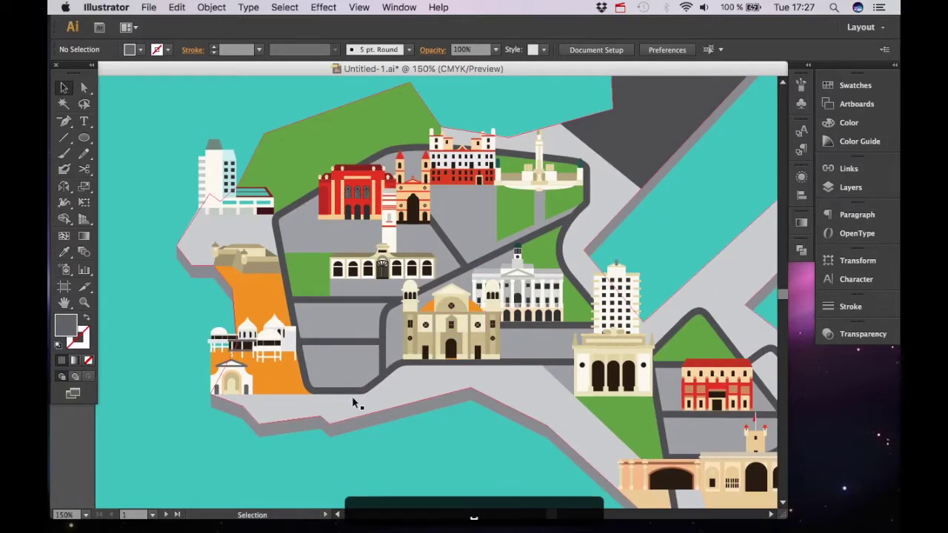
pyautogui.moveTo(343, 419); pyautogui.dragTo(421, 370)
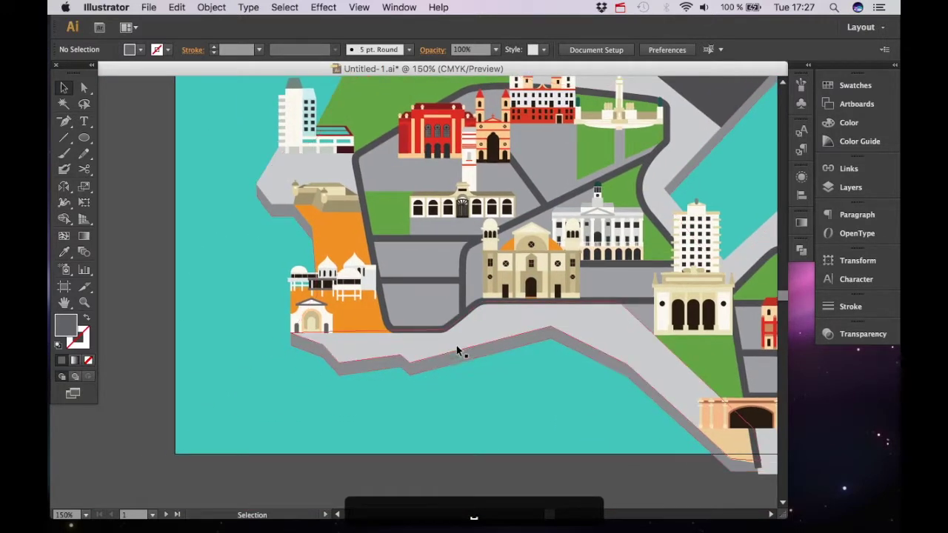
# Step: Draw a rectangle about 4.8 mm high from the white gate's base to the artboard's nearest edge and fill it with the coast side's grey
pyautogui.press('super+equal')
pyautogui.press('super+equal')
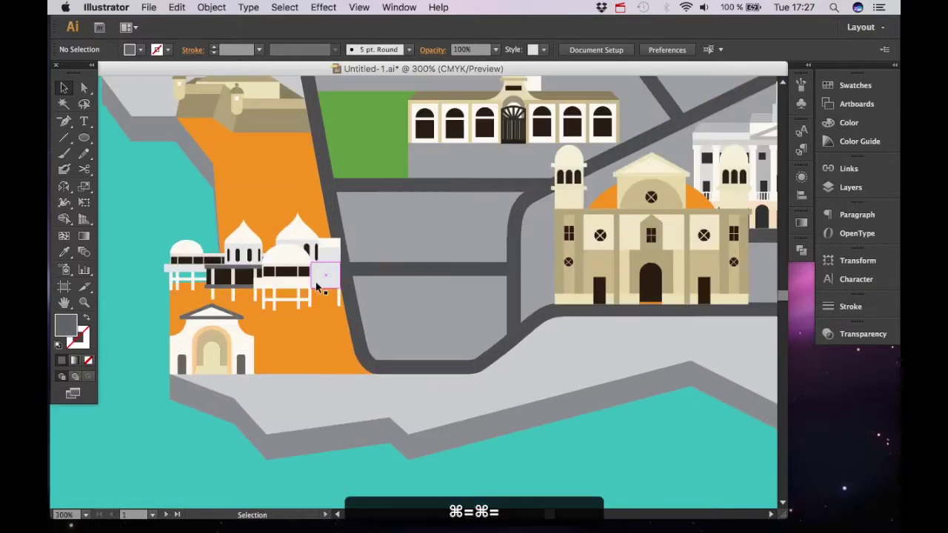
pyautogui.moveTo(274, 306); pyautogui.dragTo(463, 337)
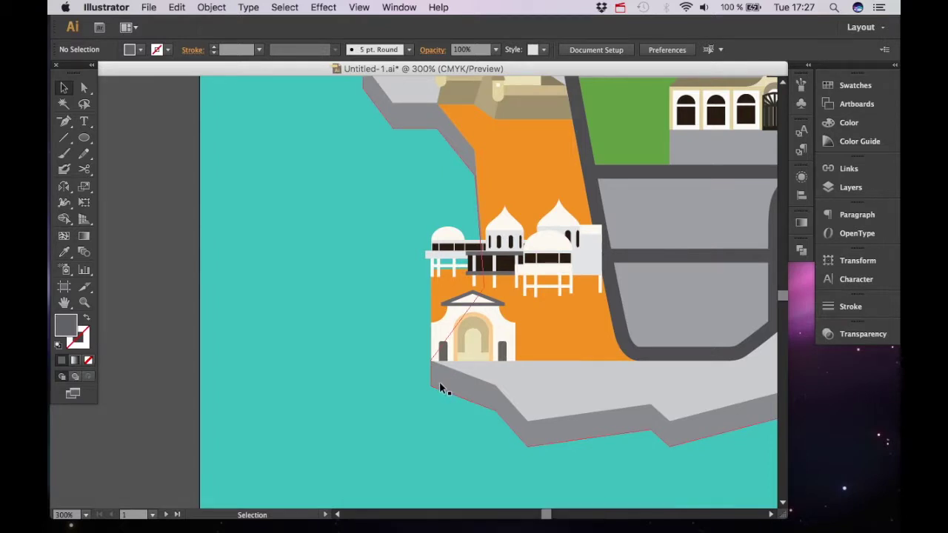
pyautogui.press('m')
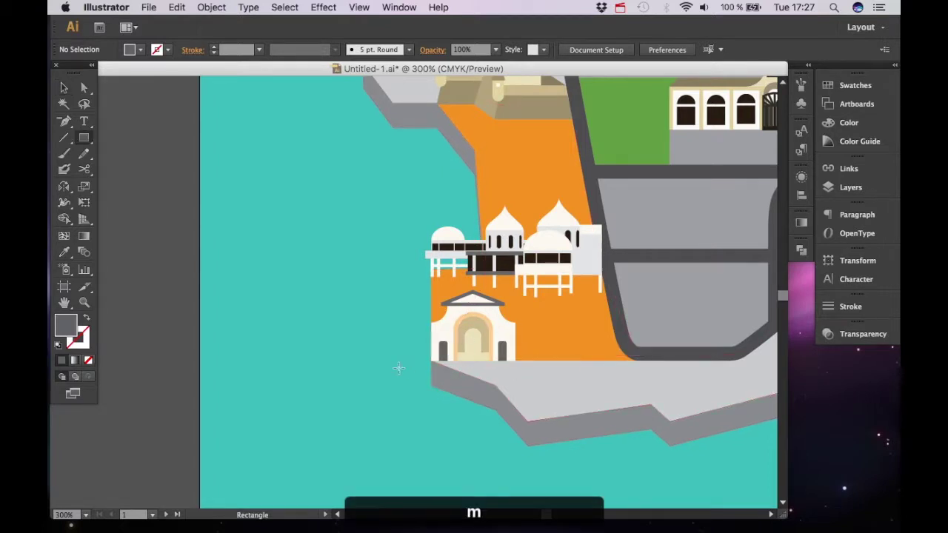
pyautogui.moveTo(430, 361); pyautogui.dragTo(341, 335)
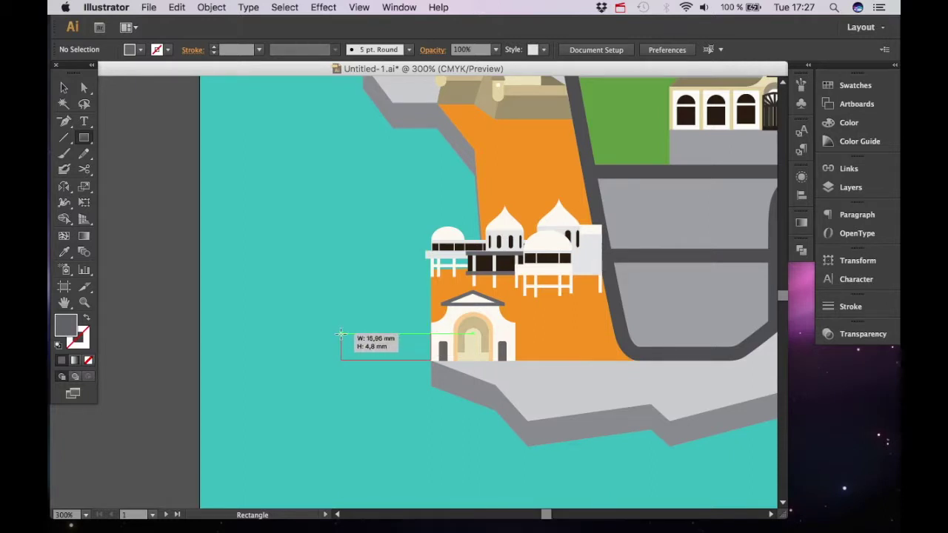
pyautogui.moveTo(338, 334); pyautogui.dragTo(203, 334)
pyautogui.press('v')
pyautogui.press('super+equal')
pyautogui.press('super+equal')
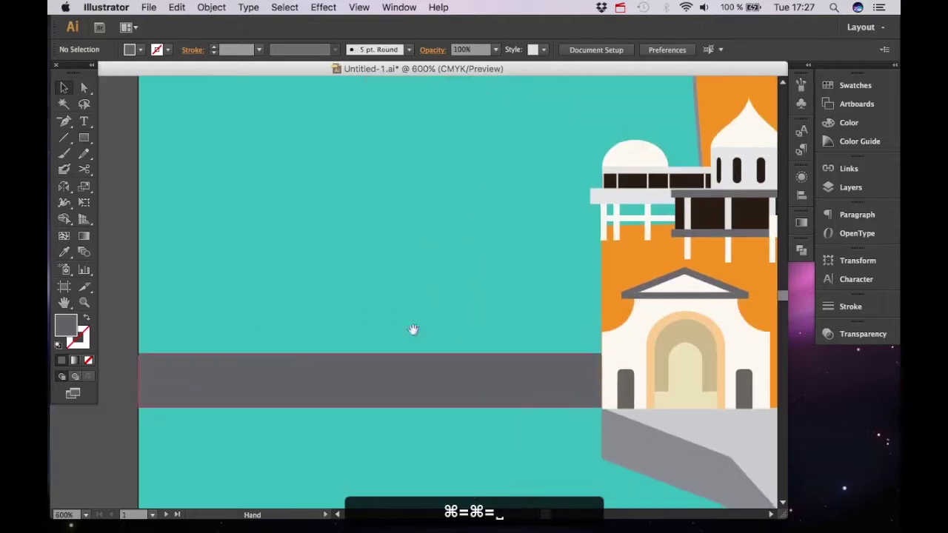
pyautogui.press('m')
pyautogui.press('v')
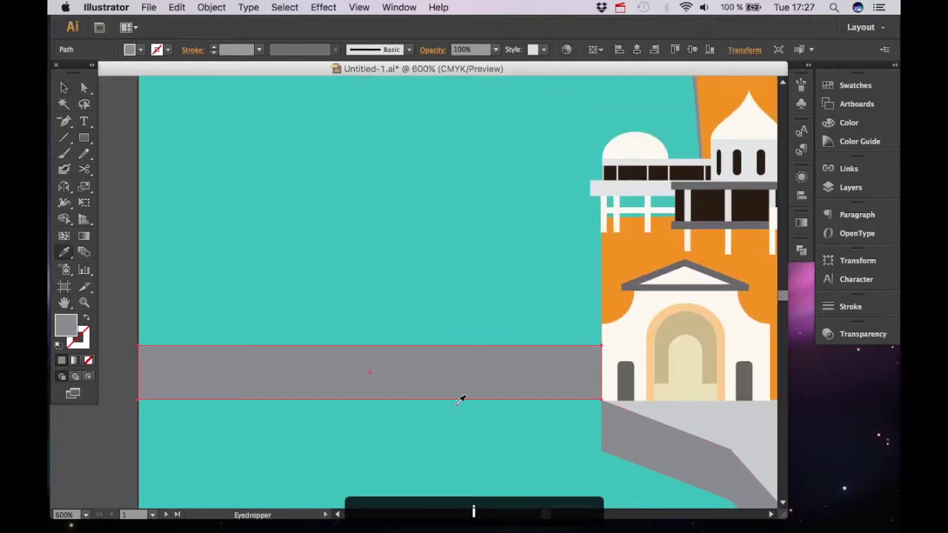
# Step: Draw a thin rectangle along the upper edge of the grey bridge strip and fill it dark grey
pyautogui.press('super+minus')
pyautogui.press('space')
pyautogui.press('v')
pyautogui.press('m')
pyautogui.moveTo(202, 317); pyautogui.dragTo(511, 331)
pyautogui.press('i')
pyautogui.press('v')
pyautogui.click(131, 50)
pyautogui.click(73, 113)
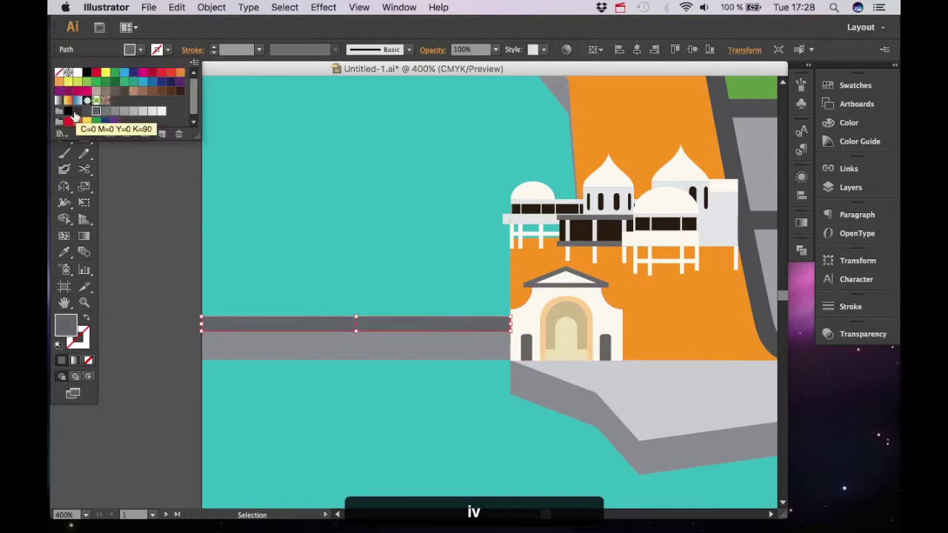
pyautogui.click(80, 111)
pyautogui.click(222, 395)
pyautogui.press('v')
pyautogui.press('space')
pyautogui.moveTo(224, 397); pyautogui.dragTo(211, 374)
pyautogui.press('m')
pyautogui.press('c')
pyautogui.click(378, 302)
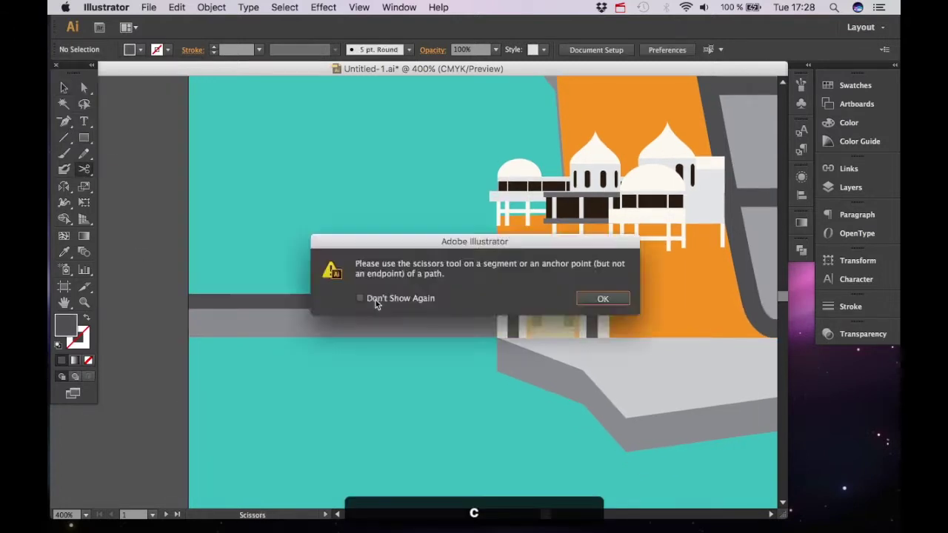
pyautogui.press('Return')
pyautogui.press('v')
# Step: Draw a dark grey rectangle along the bridge's lower edge, spanning its full length and overlapping the road strip
pyautogui.click(379, 303)
pyautogui.click(164, 354)
pyautogui.press('m')
pyautogui.moveTo(188, 327); pyautogui.dragTo(497, 358)
pyautogui.press('b')
pyautogui.press('v')
pyautogui.click(151, 333)
# Step: Draw a circle in the water just below the bridge and fill it white
pyautogui.press('space')
pyautogui.press('l')
pyautogui.moveTo(308, 386); pyautogui.dragTo(275, 352)
pyautogui.click(130, 50)
pyautogui.click(80, 73)
pyautogui.click(142, 323)
pyautogui.press('v')
pyautogui.press('v')
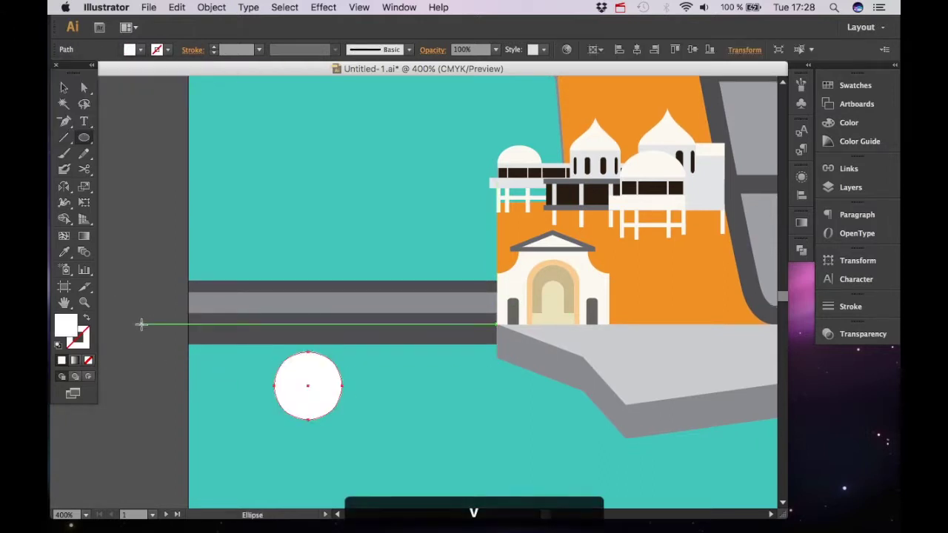
# Step: Move the white circle onto the bridge's lower edge and place a copy level with it, nearer the gate
pyautogui.moveTo(311, 387); pyautogui.dragTo(264, 363)
pyautogui.moveTo(264, 364); pyautogui.dragTo(397, 363)
pyautogui.click(170, 366)
pyautogui.press('space')
pyautogui.moveTo(171, 366); pyautogui.dragTo(174, 370)
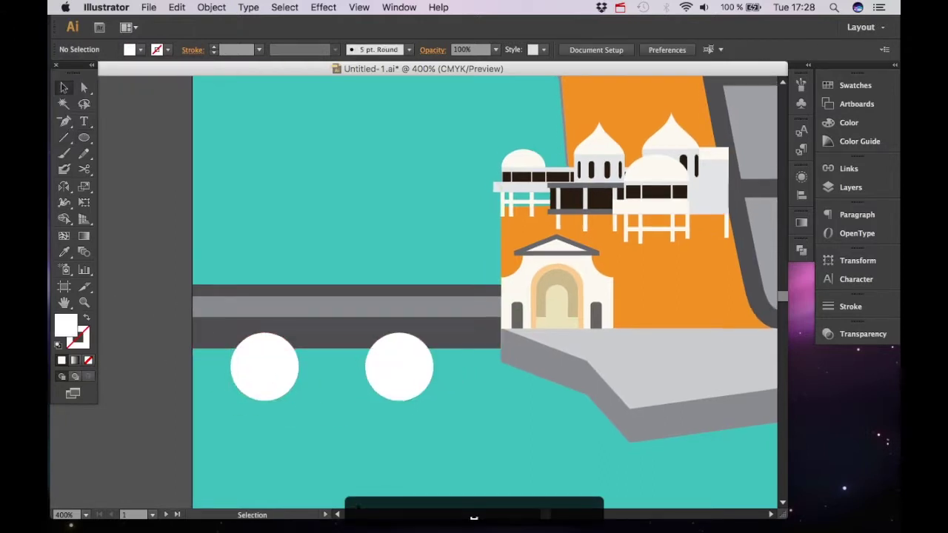
# Step: Cut two arches from the bridge's lower dark strip by subtracting both white circles with Pathfinder Minus Front
pyautogui.moveTo(275, 373); pyautogui.dragTo(278, 374)
pyautogui.keyDown('shift'); pyautogui.click(323, 328); pyautogui.keyUp('shift')
pyautogui.click(801, 250)
pyautogui.click(663, 270)
pyautogui.keyDown('shift'); pyautogui.click(399, 368); pyautogui.keyUp('shift')
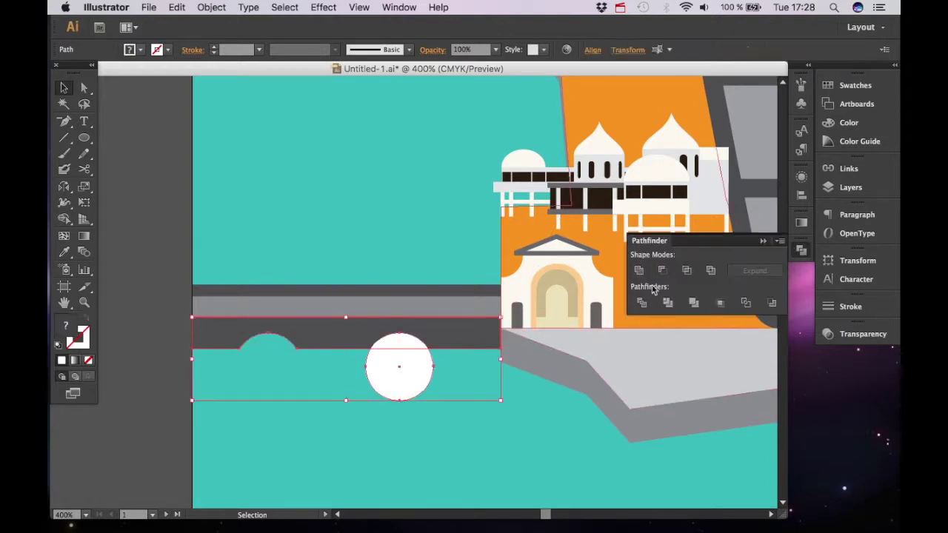
pyautogui.click(662, 270)
pyautogui.click(174, 428)
# Step: Recolour the bridge's road surface light grey to match the land
pyautogui.press('super+minus')
pyautogui.press('super+minus')
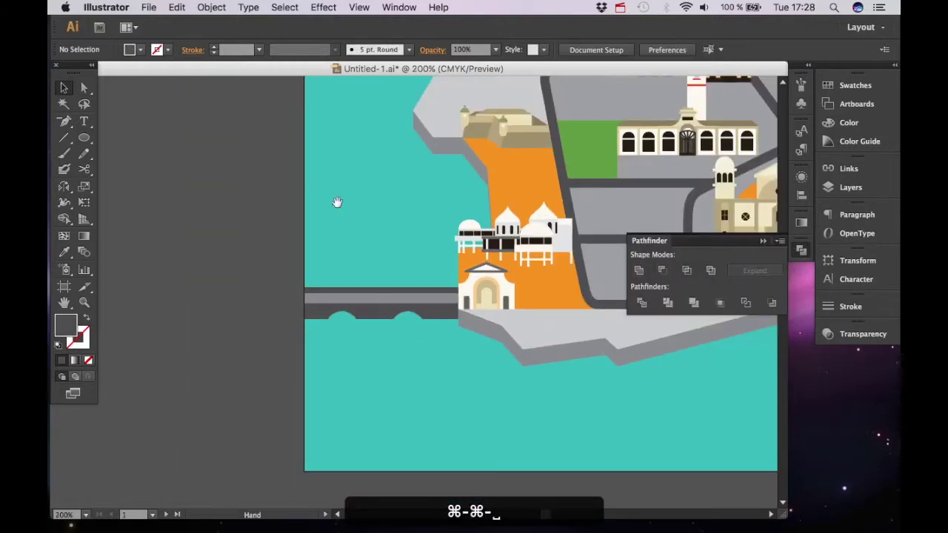
pyautogui.moveTo(336, 203); pyautogui.dragTo(169, 303)
pyautogui.press('super+minus')
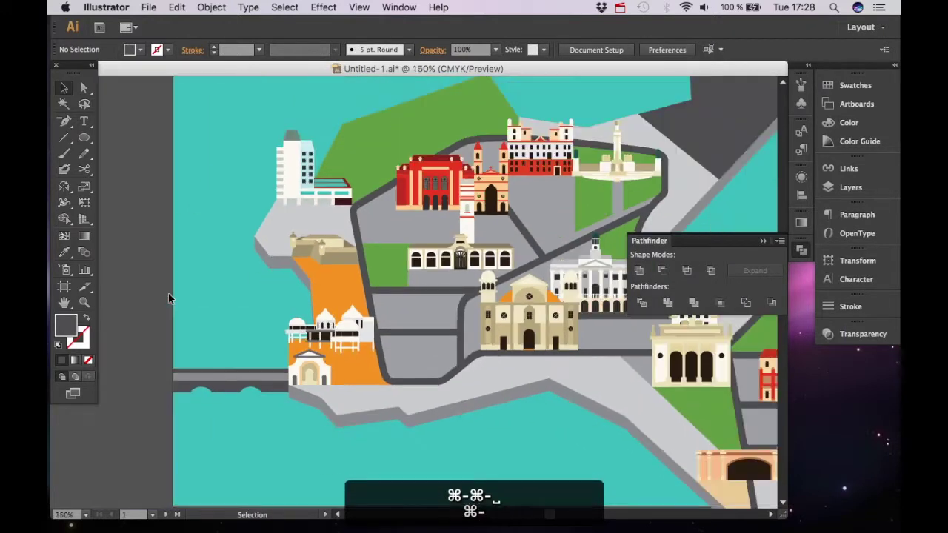
pyautogui.moveTo(286, 327); pyautogui.dragTo(215, 294)
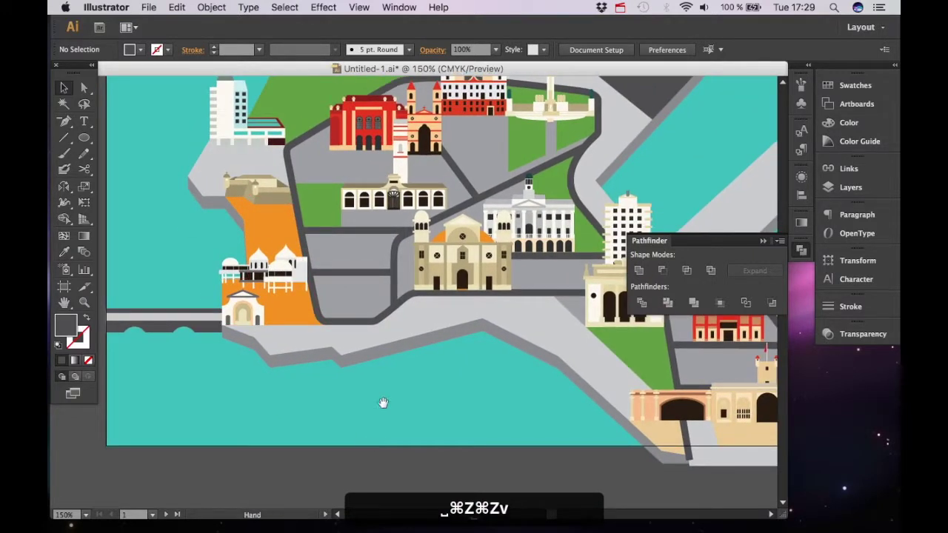
pyautogui.moveTo(383, 403); pyautogui.dragTo(337, 436)
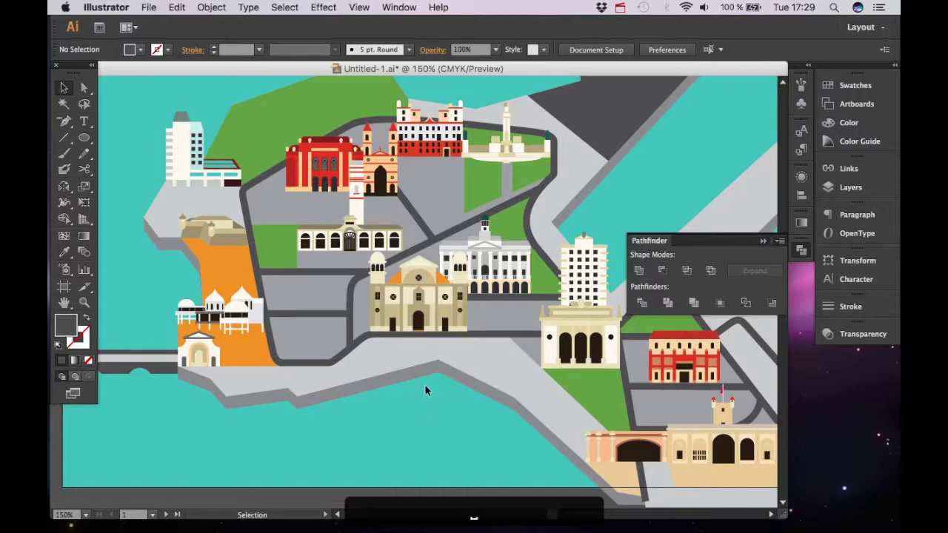
# Step: Draw a small square in the water below the coast and fill it with the land's light grey
pyautogui.press('super+equal')
pyautogui.press('super+equal')
pyautogui.scroll(-10, 360, 370)
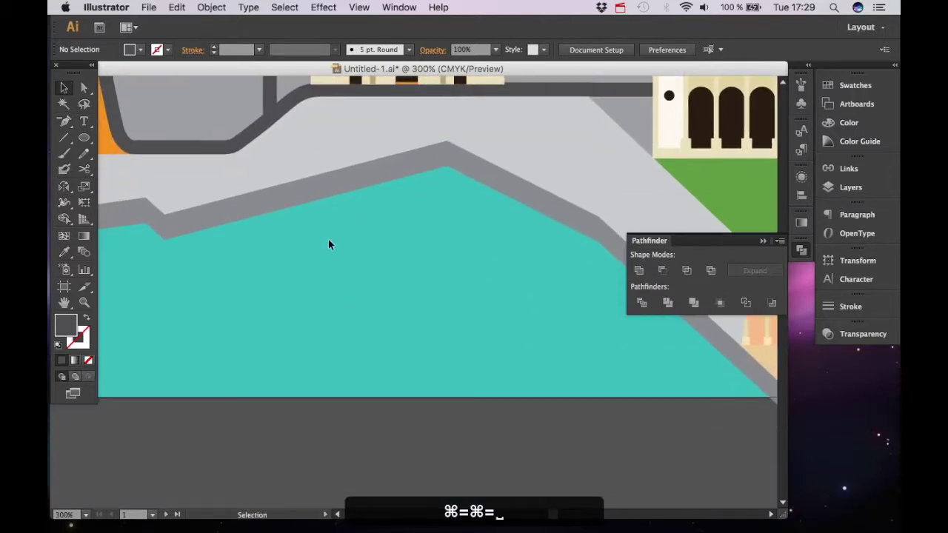
pyautogui.press('super+equal')
pyautogui.press('space')
pyautogui.moveTo(343, 252); pyautogui.dragTo(475, 293)
pyautogui.press('m')
pyautogui.press('i')
pyautogui.click(462, 164)
# Step: Add a slanted top face above the small square and fill it with the coast side's medium grey
pyautogui.press('v')
pyautogui.press('a')
pyautogui.press('super+equal')
pyautogui.press('v')
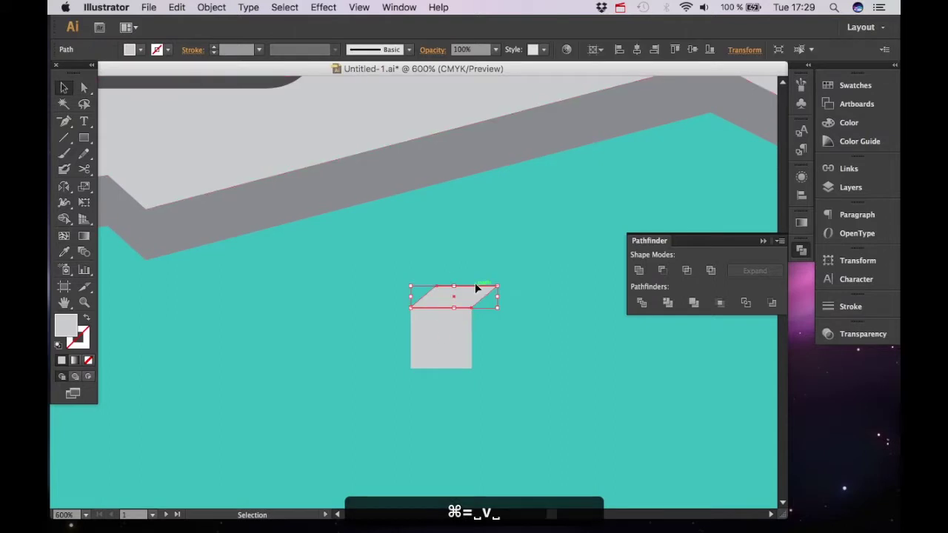
pyautogui.press('i')
pyautogui.click(476, 160)
pyautogui.press('v')
pyautogui.click(516, 444)
# Step: Copy the front square to its right-hand edge and shift the copy's outer corners inward and up to form the side face
pyautogui.moveTo(425, 347); pyautogui.dragTo(553, 360)
pyautogui.moveTo(552, 361); pyautogui.dragTo(486, 347)
pyautogui.press('a')
pyautogui.click(532, 369)
pyautogui.keyDown('shift'); pyautogui.click(532, 308); pyautogui.keyUp('shift')
pyautogui.moveTo(532, 307); pyautogui.dragTo(495, 287)
# Step: Adjust the side face's upper outer corner to meet the top face's corner exactly
pyautogui.press('super+equal')
pyautogui.press('super+equal')
pyautogui.press('super+equal')
pyautogui.moveTo(685, 230); pyautogui.dragTo(421, 222)
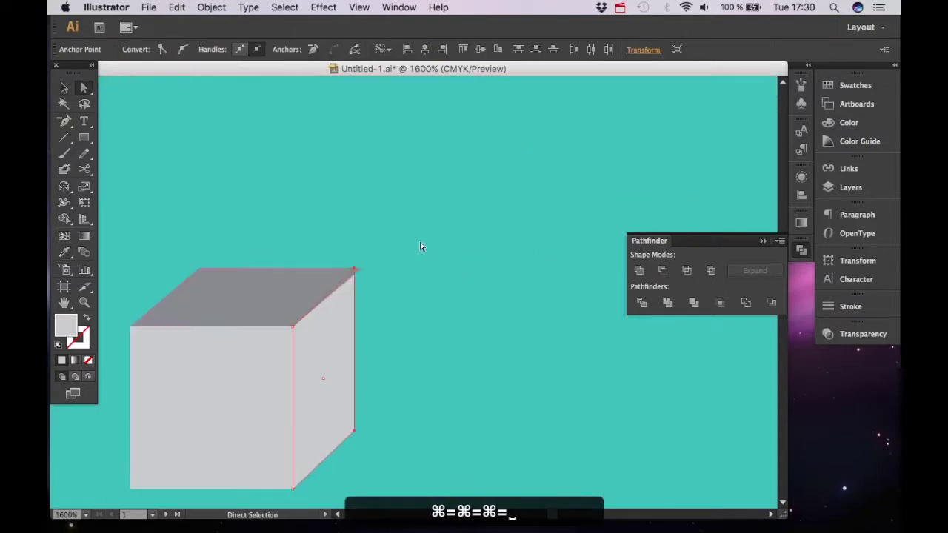
pyautogui.moveTo(354, 269); pyautogui.dragTo(361, 268)
pyautogui.press('super+minus')
pyautogui.press('super+minus')
pyautogui.moveTo(448, 296); pyautogui.dragTo(512, 293)
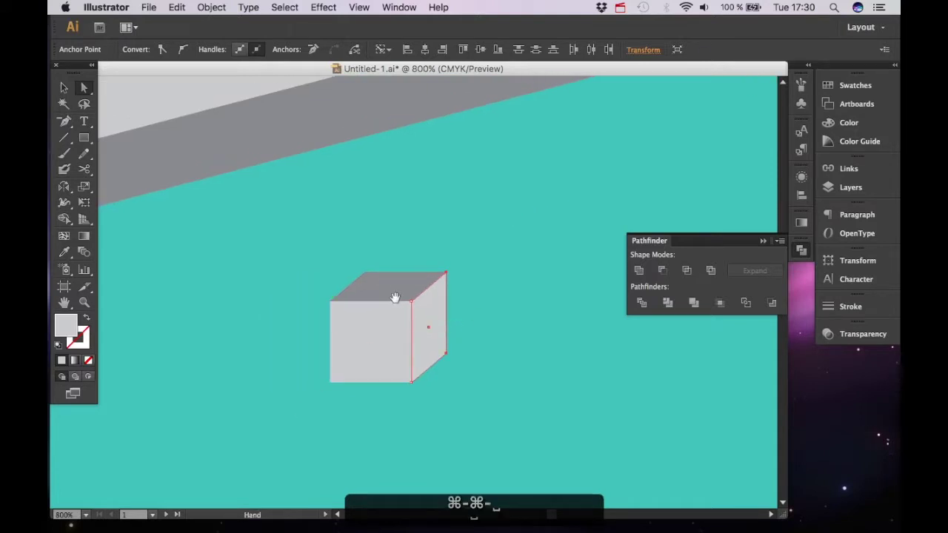
pyautogui.moveTo(394, 298); pyautogui.dragTo(406, 308)
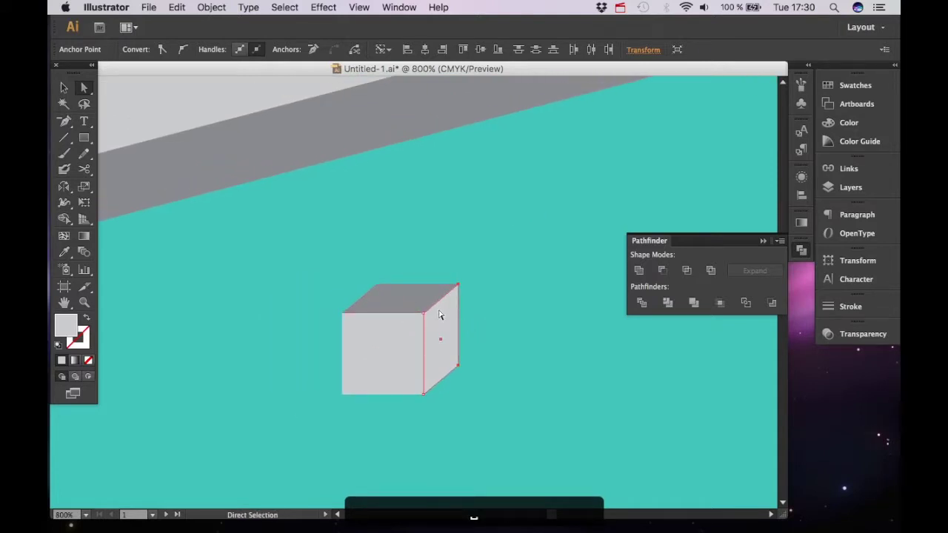
# Step: Fill the box's front face with a medium grey swatch
pyautogui.press('v')
pyautogui.click(416, 344)
pyautogui.click(136, 50)
pyautogui.click(131, 114)
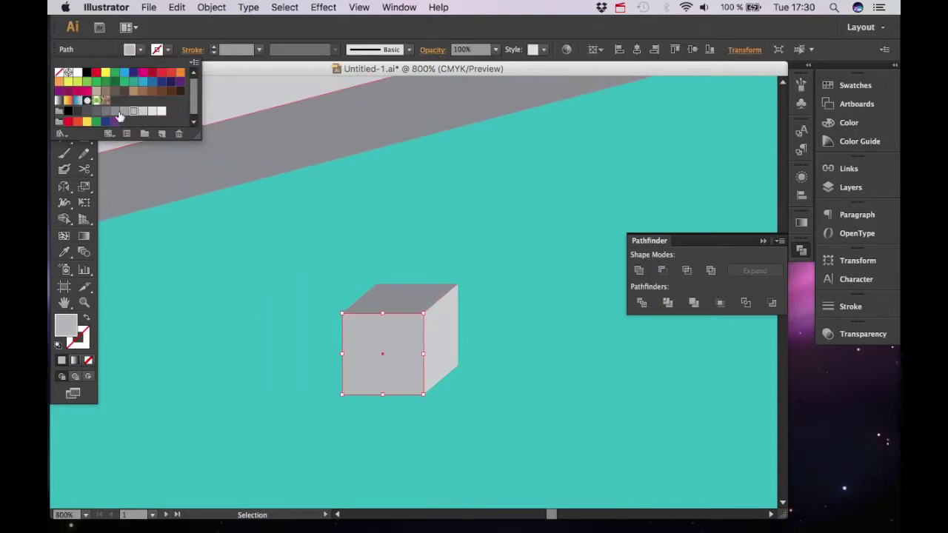
pyautogui.click(119, 114)
pyautogui.click(450, 341)
pyautogui.press('a')
pyautogui.click(622, 310)
# Step: Check the box's size and shading against the surrounding map
pyautogui.press('super+minus')
pyautogui.press('super+minus')
pyautogui.press('super+minus')
pyautogui.press('super+minus')
pyautogui.press('super+minus')
pyautogui.press('super+minus')
pyautogui.press('super+equal')
pyautogui.press('super+equal')
pyautogui.press('super+equal')
pyautogui.press('super+equal')
pyautogui.press('super+equal')
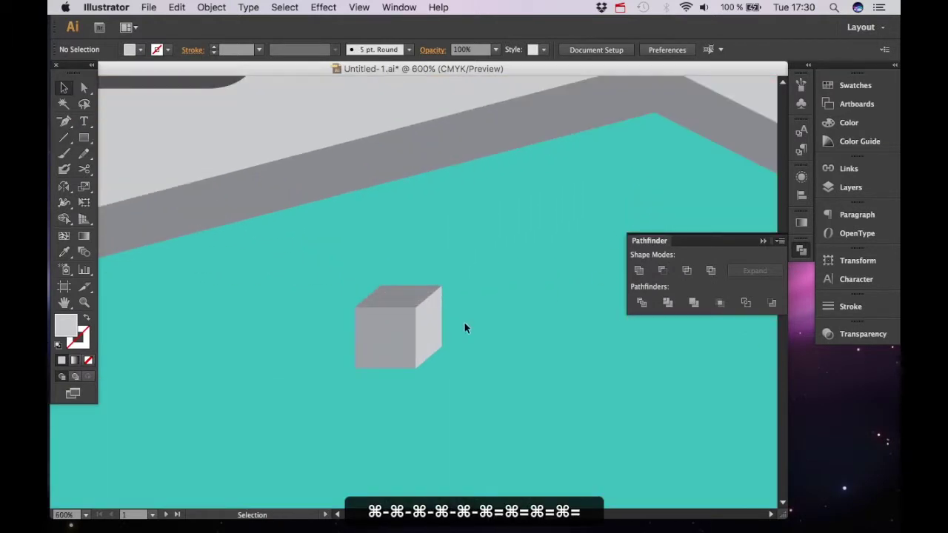
# Step: Fill the box's side face with a darker grey swatch than its front and top faces
pyautogui.click(431, 329)
pyautogui.click(140, 50)
pyautogui.click(114, 113)
pyautogui.click(125, 113)
pyautogui.click(106, 112)
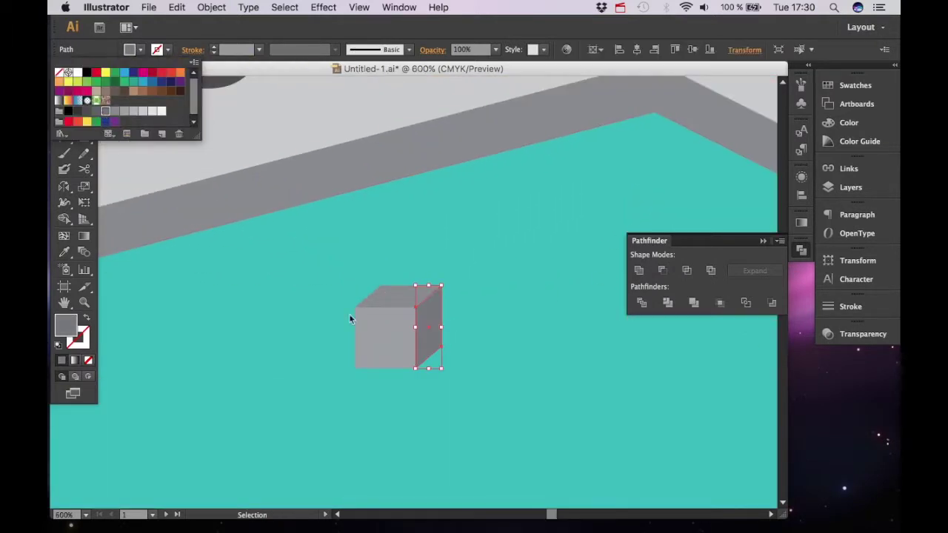
pyautogui.click(349, 313)
# Step: Select the box's three faces and group them
pyautogui.press('v')
pyautogui.press('super+minus')
pyautogui.press('super+minus')
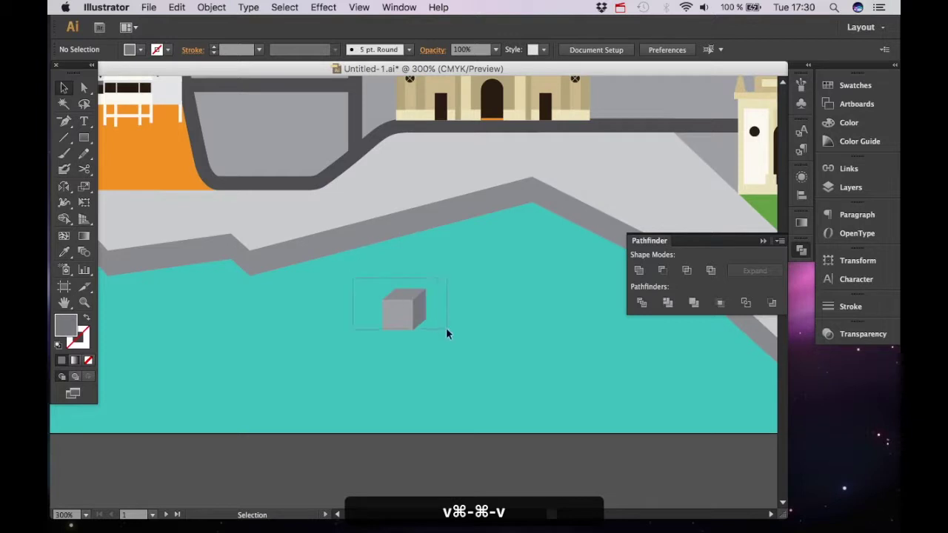
pyautogui.moveTo(446, 334); pyautogui.dragTo(446, 333)
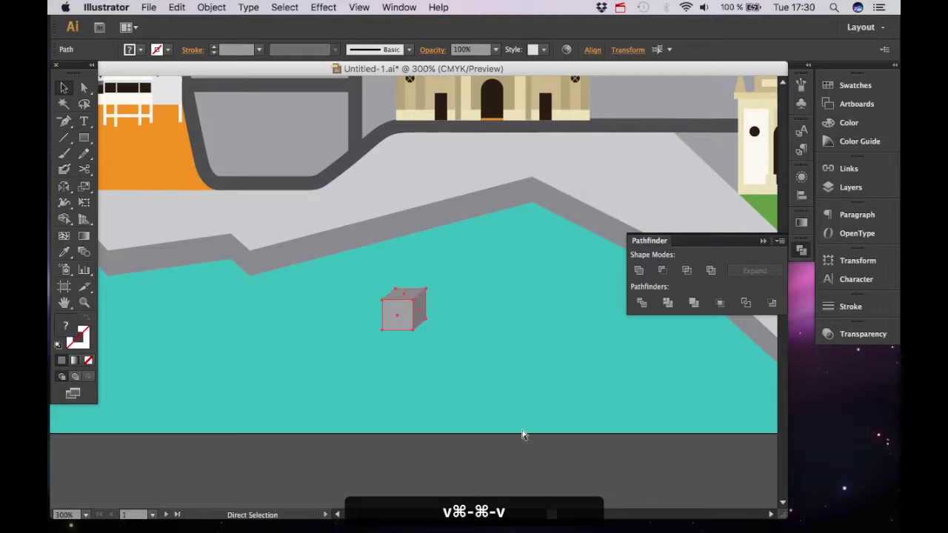
pyautogui.press('super+g')
pyautogui.click(510, 407)
# Step: Select the grouped box and create a new layer directly above the Base map layer
pyautogui.press('super+minus')
pyautogui.press('space')
pyautogui.moveTo(438, 436); pyautogui.dragTo(446, 446)
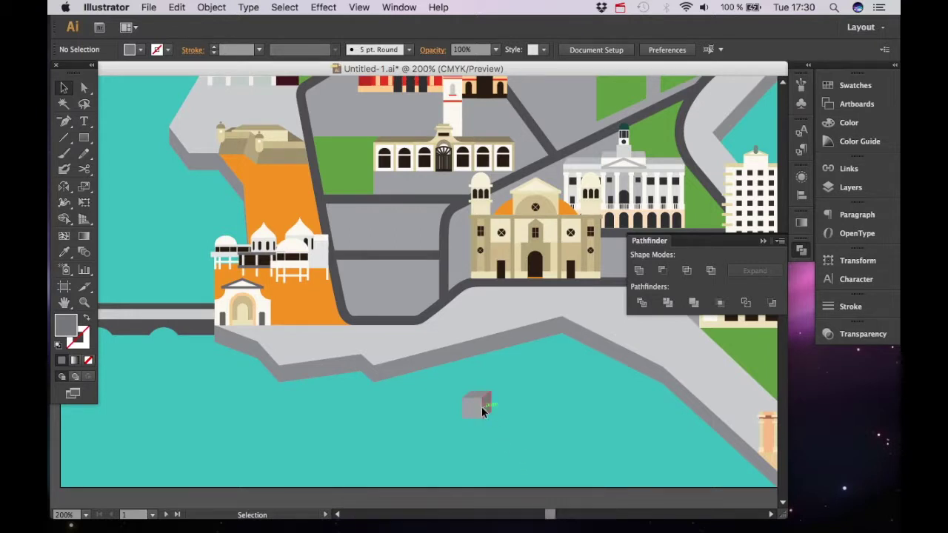
pyautogui.click(480, 406)
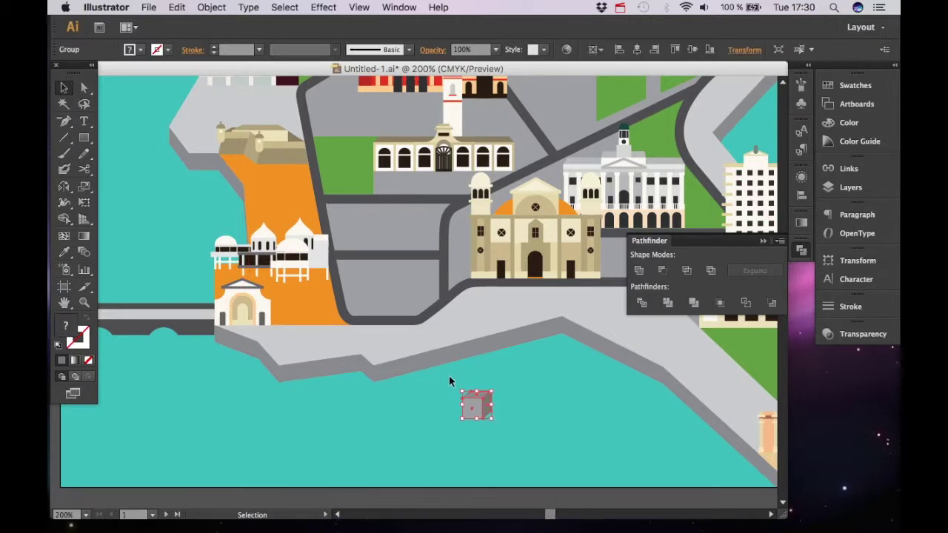
pyautogui.keyDown('shift'); pyautogui.click(445, 367); pyautogui.keyUp('shift')
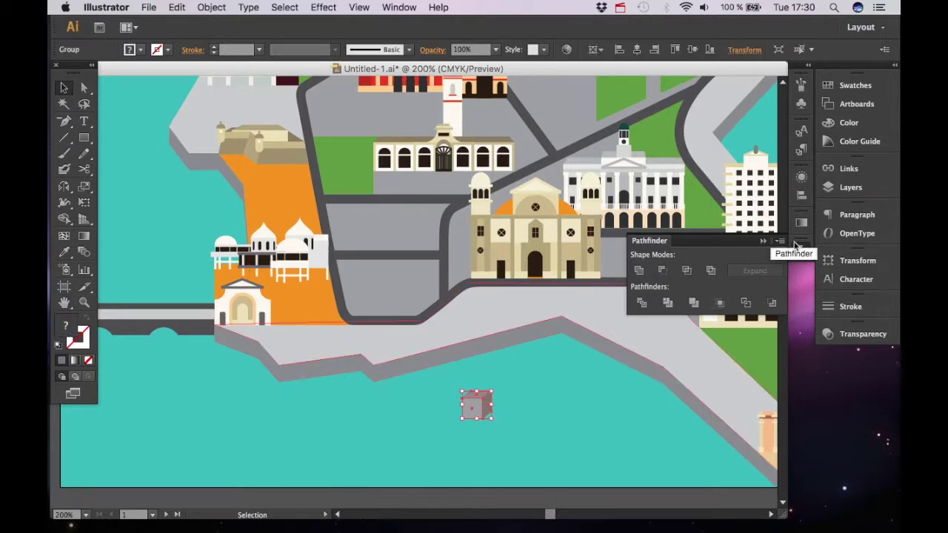
pyautogui.moveTo(724, 205); pyautogui.dragTo(632, 182)
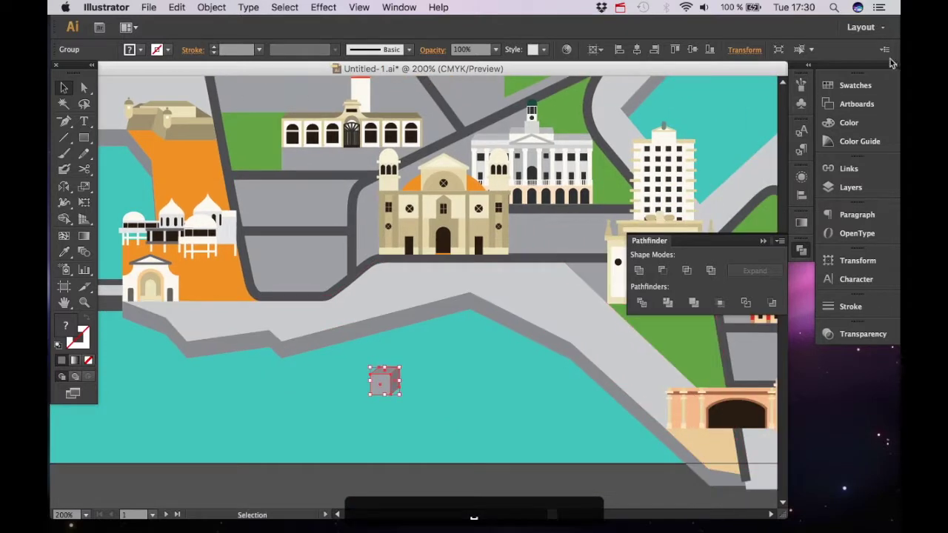
pyautogui.click(833, 188)
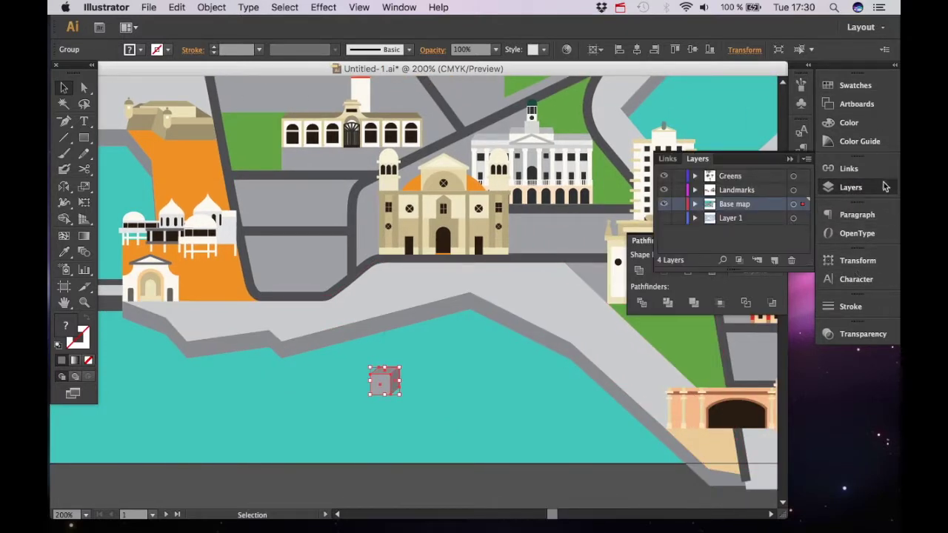
pyautogui.click(775, 262)
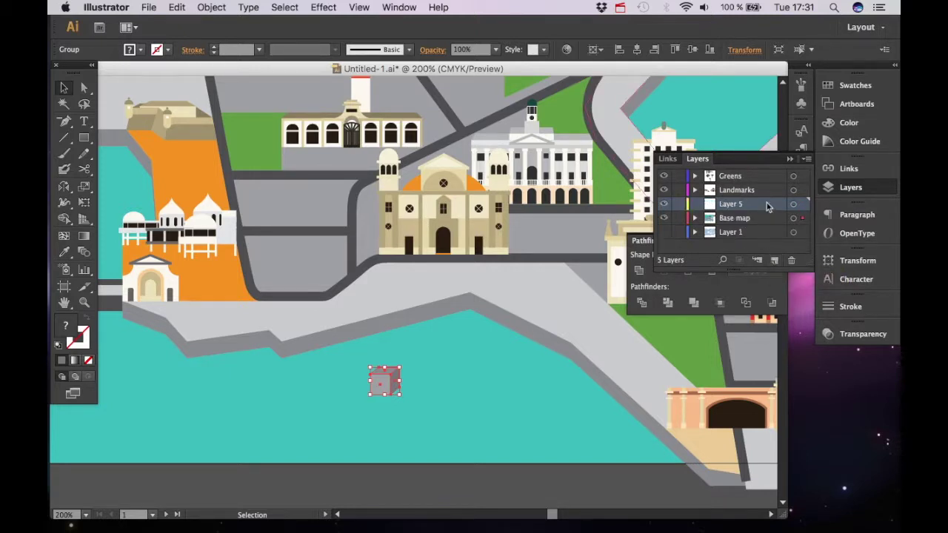
# Step: Move Layer 5 directly below the Base map layer and unlock all locked objects
pyautogui.moveTo(763, 212); pyautogui.dragTo(732, 223)
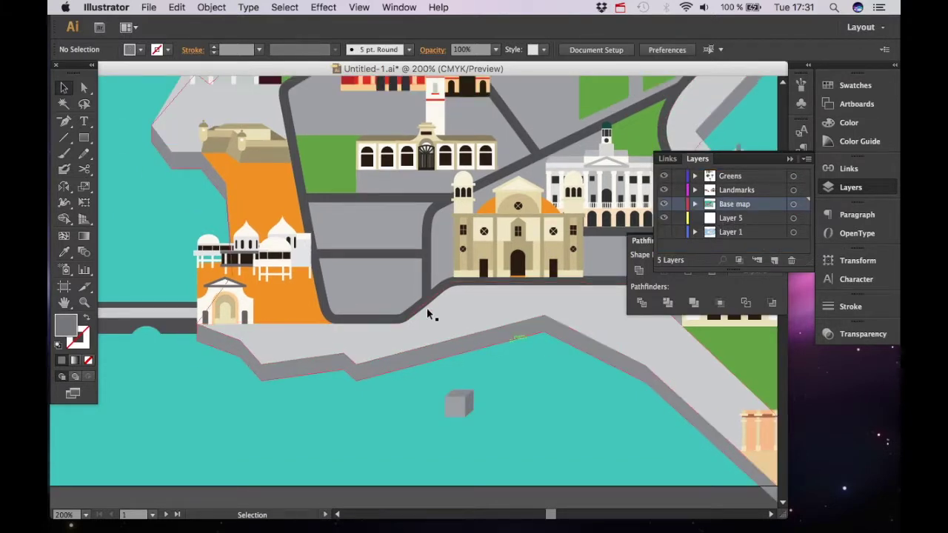
pyautogui.click(214, 10)
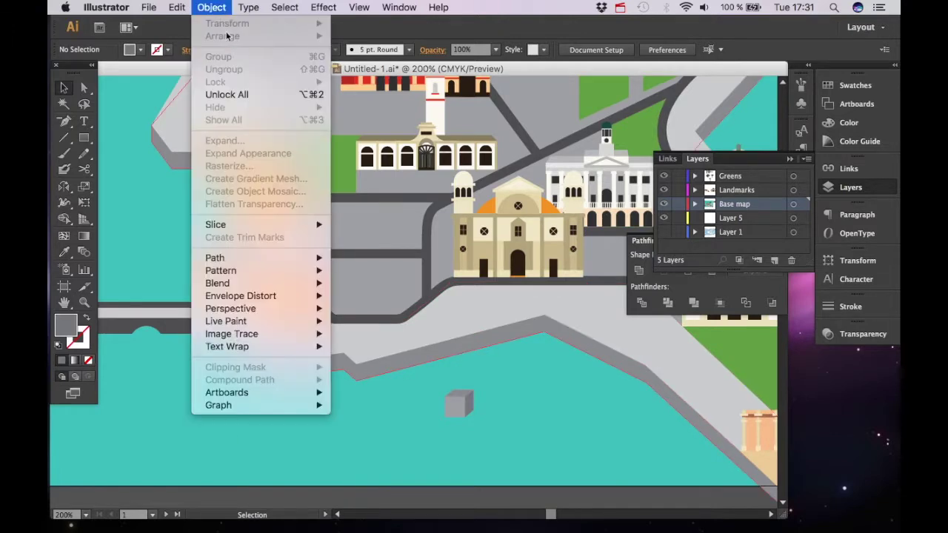
pyautogui.click(227, 94)
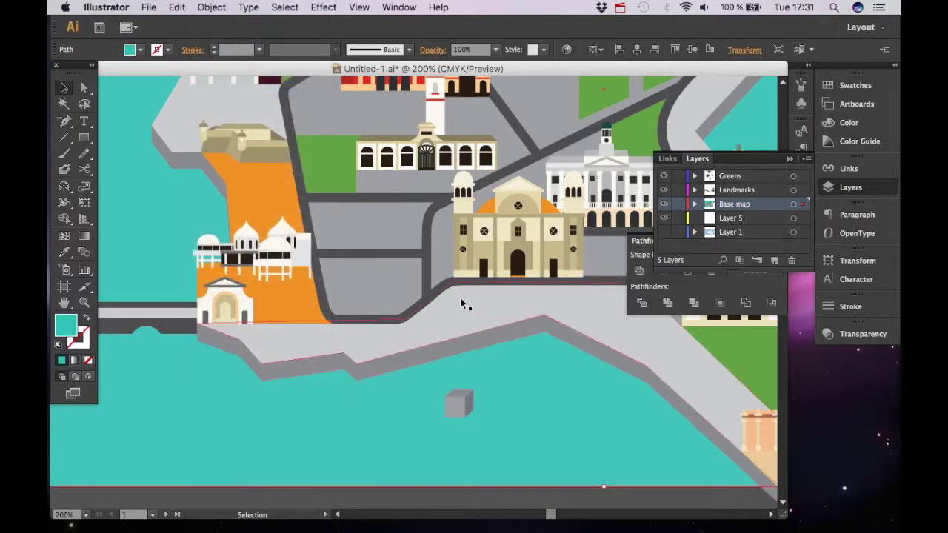
# Step: Cut the turquoise ocean shape out of the Base map layer and paste it into Layer 5
pyautogui.press('space')
pyautogui.moveTo(482, 420); pyautogui.dragTo(457, 326)
pyautogui.click(440, 444)
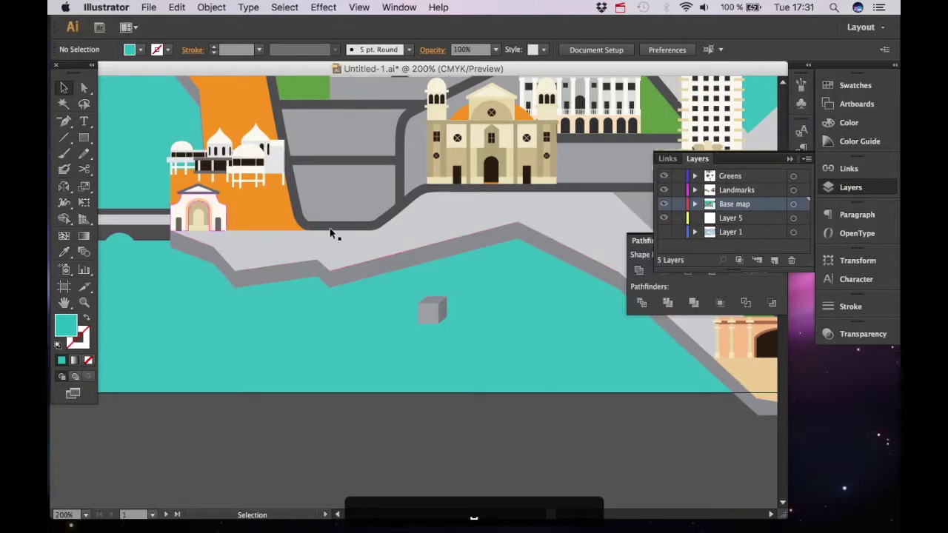
pyautogui.click(379, 362)
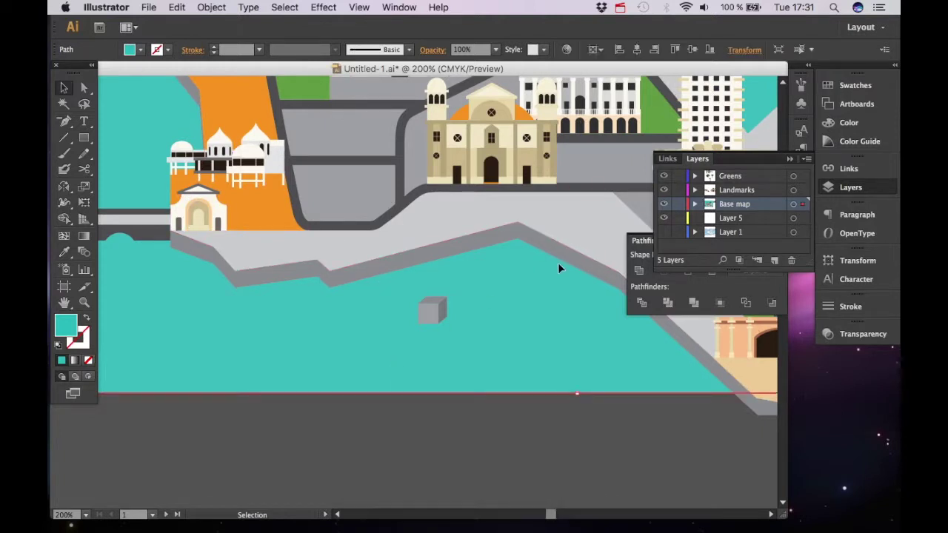
pyautogui.press('a')
pyautogui.keyDown('shift'); pyautogui.click(596, 261); pyautogui.keyUp('shift')
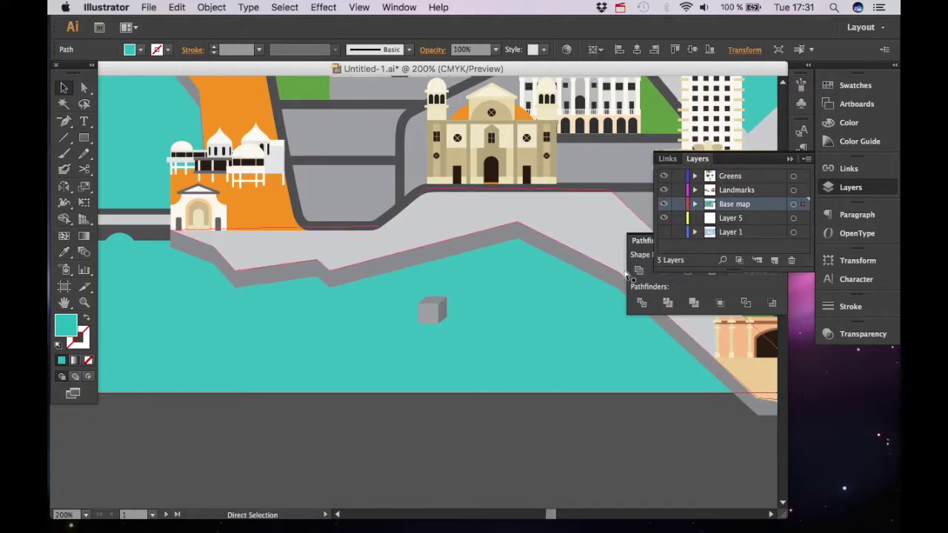
pyautogui.press('cmd+x')
pyautogui.click(736, 218)
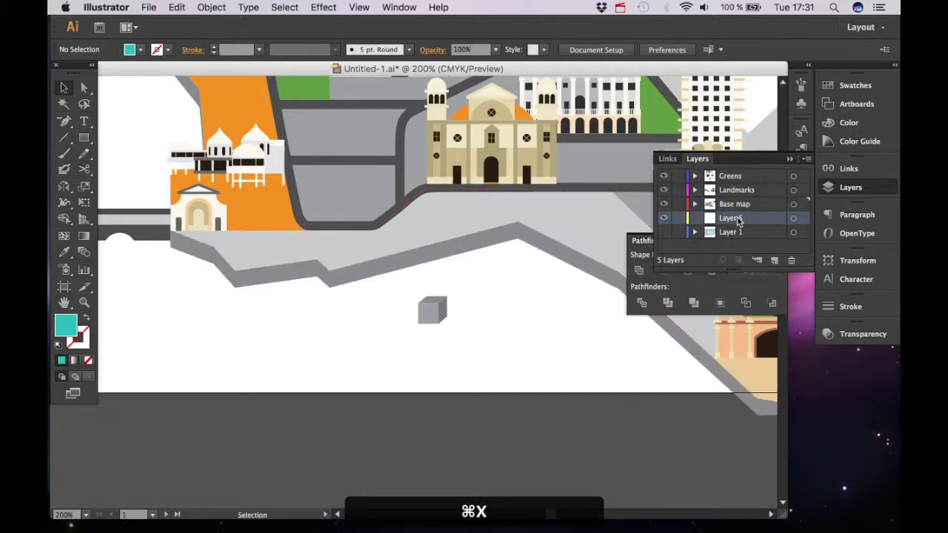
pyautogui.press('super+v')
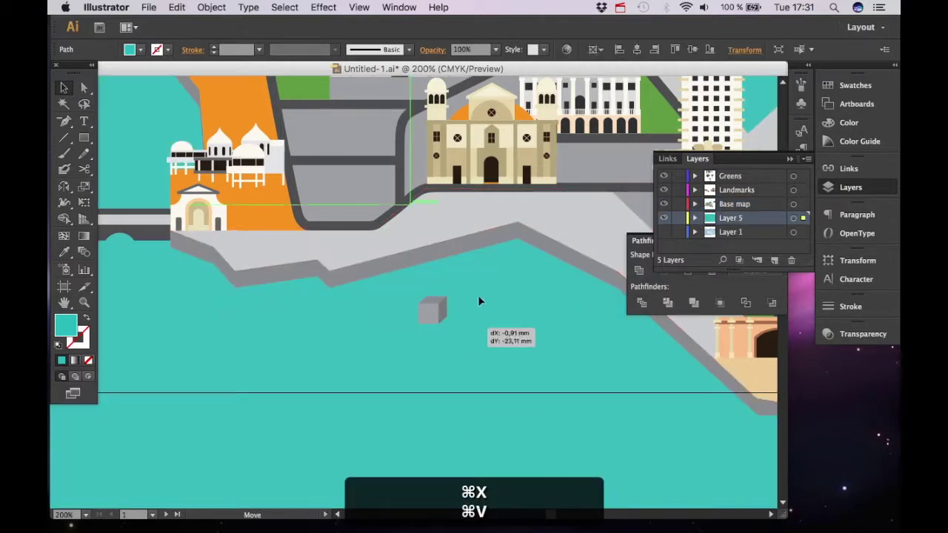
# Step: Position the pasted ocean shape so its edges line up with the artboard behind the map
pyautogui.moveTo(485, 453); pyautogui.dragTo(495, 447)
pyautogui.moveTo(485, 408); pyautogui.dragTo(320, 344)
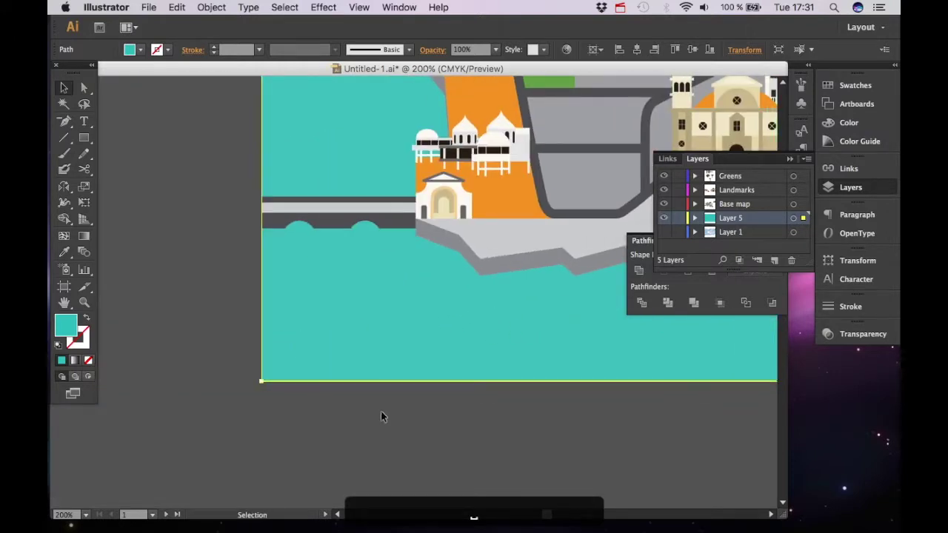
pyautogui.click(381, 411)
pyautogui.moveTo(400, 393); pyautogui.dragTo(183, 434)
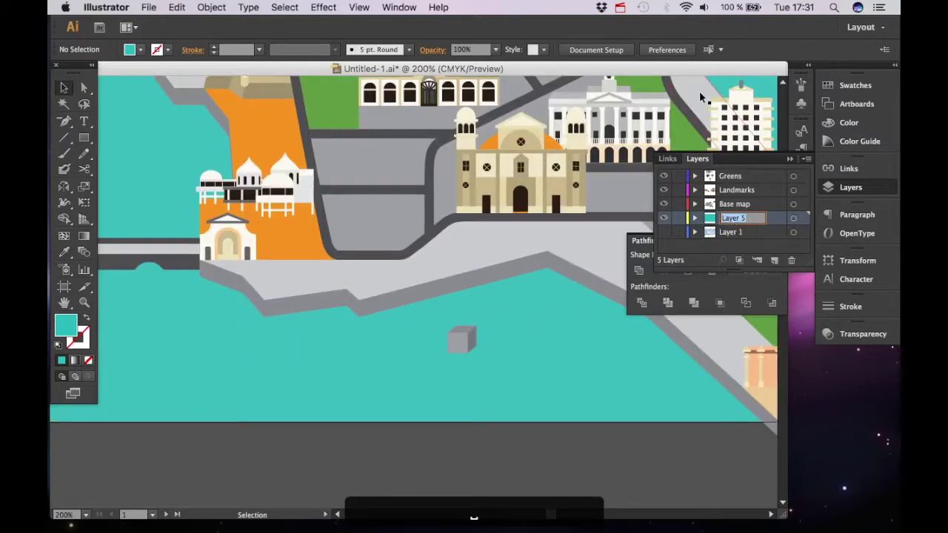
# Step: Rename Layer 5 as Ocean+blocks and lock the ocean shape
pyautogui.write('Ocean+')
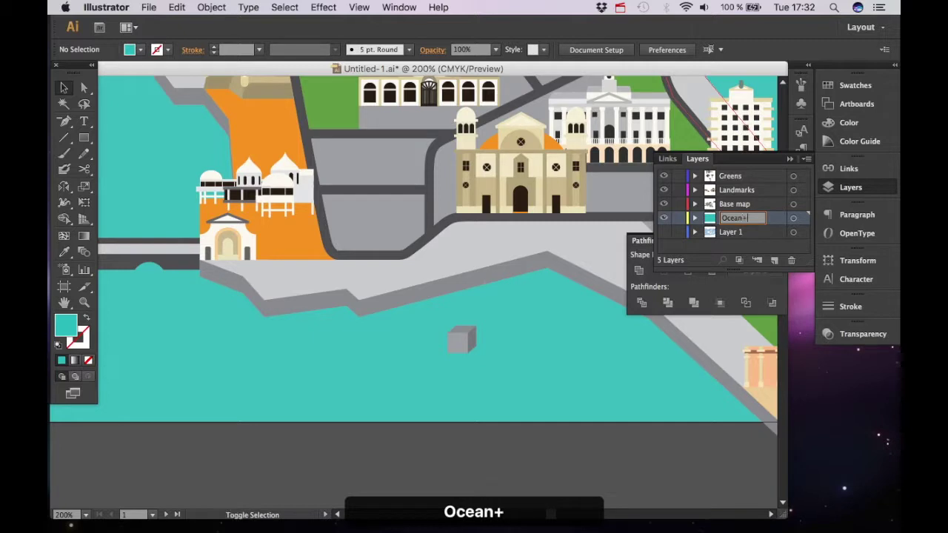
pyautogui.write('blocks')
pyautogui.press('Return')
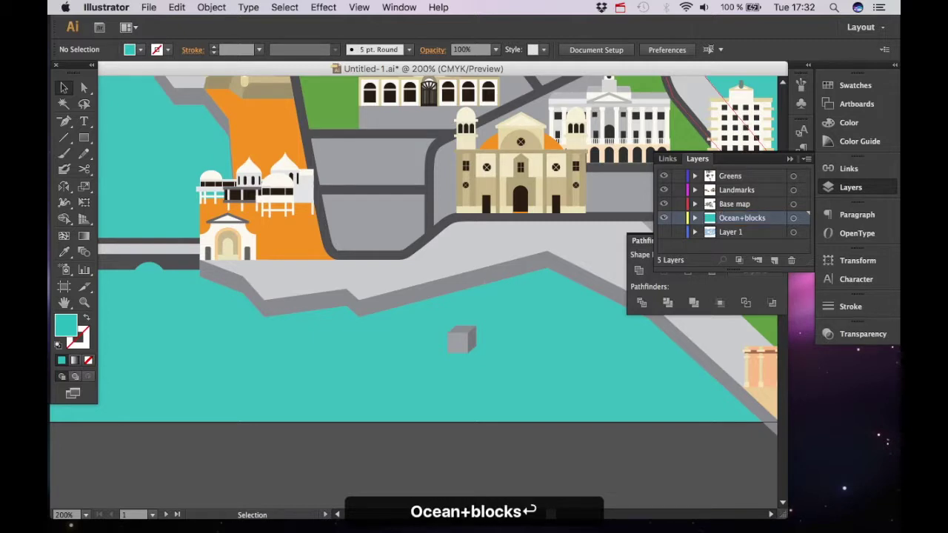
pyautogui.press('super+2')
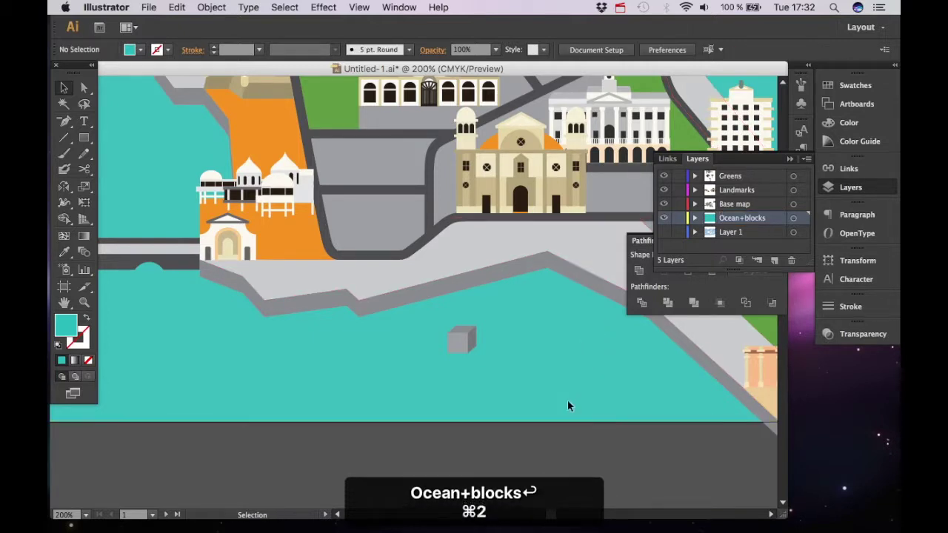
# Step: Move the grouped grey box up to the coast, cut it, and paste it into the Ocean+blocks layer
pyautogui.press('super+equal')
pyautogui.press('super+equal')
pyautogui.press('v')
pyautogui.press('space')
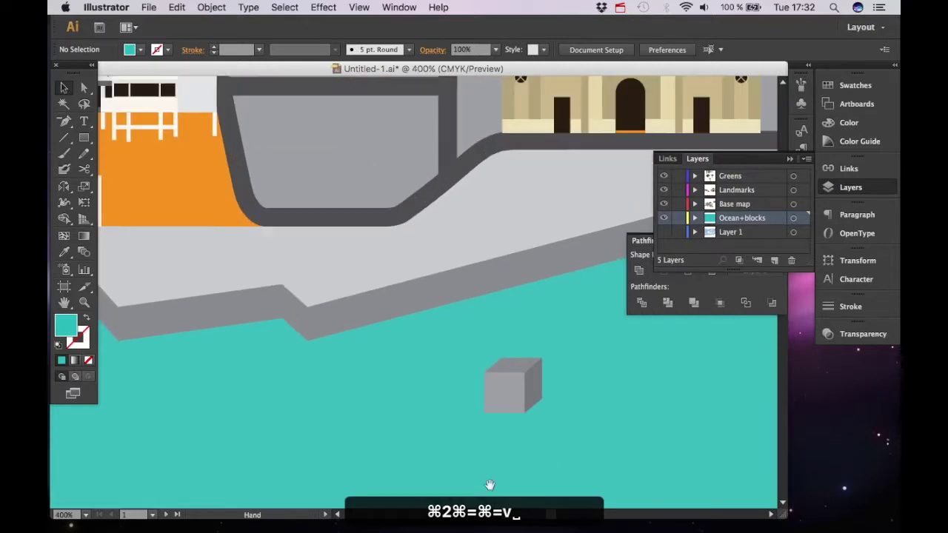
pyautogui.moveTo(489, 485); pyautogui.dragTo(346, 479)
pyautogui.moveTo(374, 357); pyautogui.dragTo(374, 264)
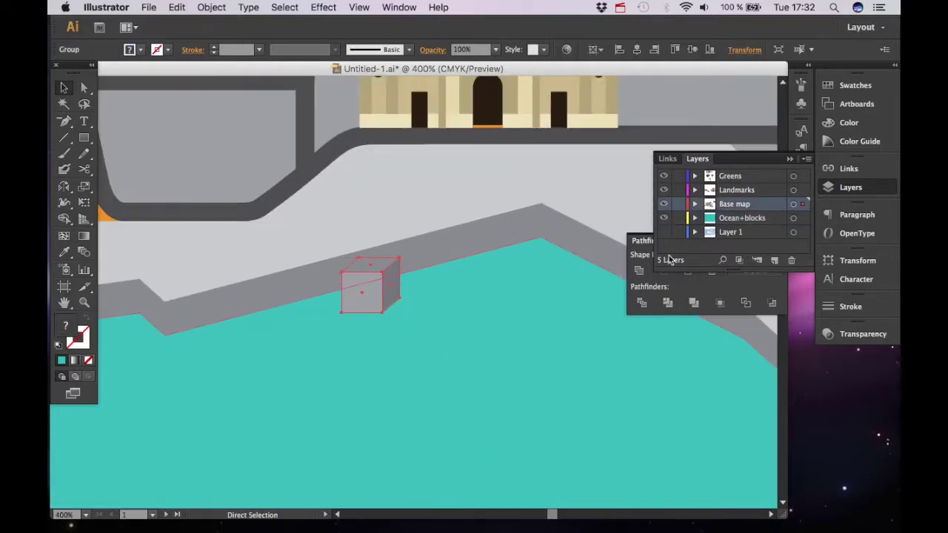
pyautogui.press('super+x')
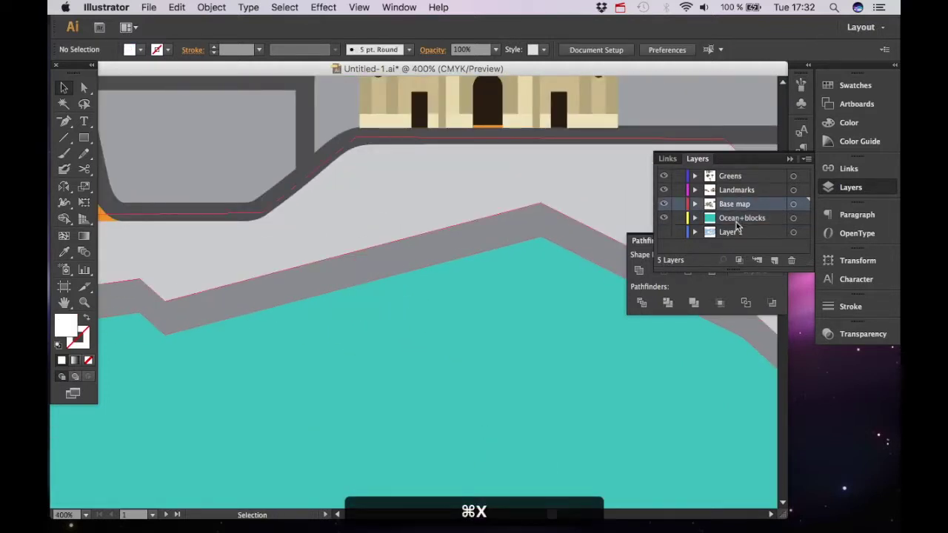
pyautogui.click(738, 220)
pyautogui.press('super+v')
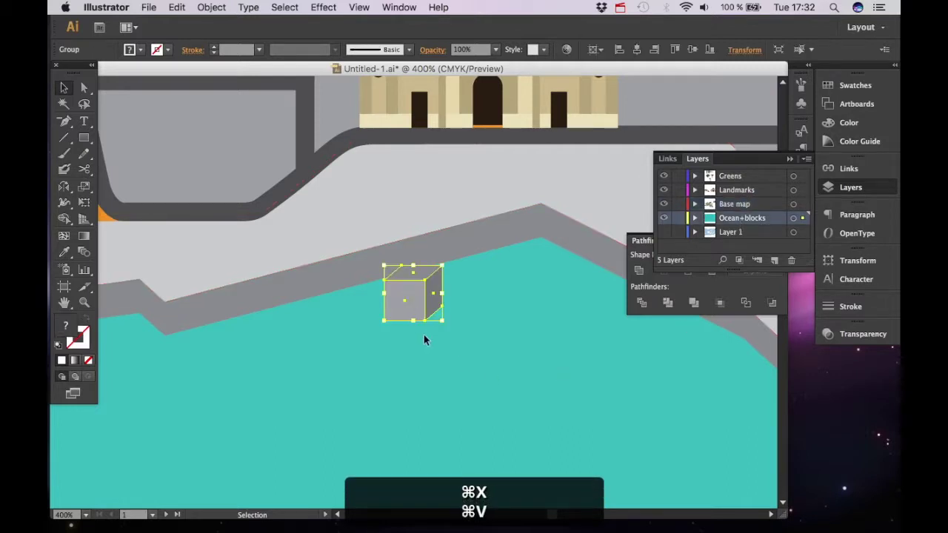
# Step: Try the box partly beneath the coastline's edge, and bring it back out clear of the coast
pyautogui.moveTo(417, 304)
pyautogui.mouseDown()
pyautogui.moveTo(417, 291)
pyautogui.moveTo(427, 332)
pyautogui.moveTo(425, 291)
pyautogui.mouseUp()
pyautogui.click(516, 456)
pyautogui.click(550, 358)
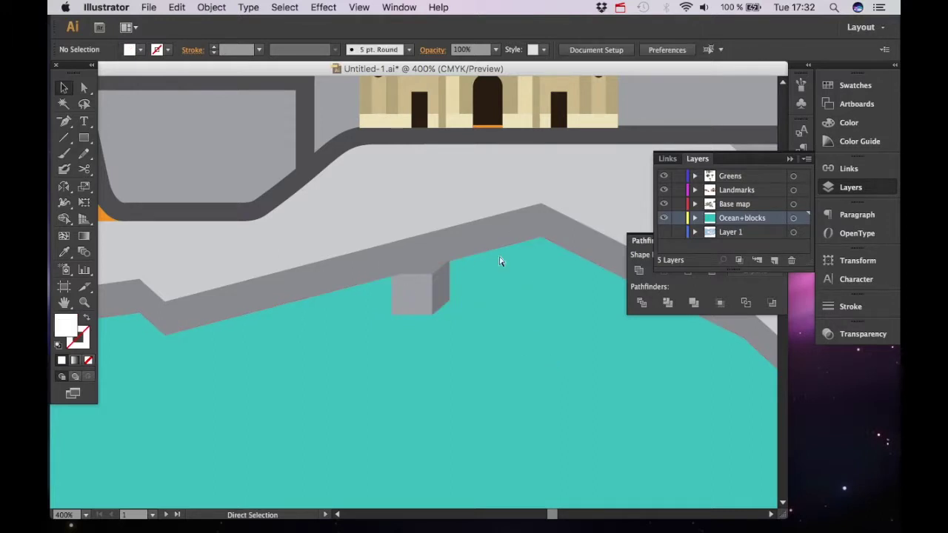
pyautogui.press('super+equal')
pyautogui.moveTo(497, 255); pyautogui.dragTo(508, 296)
pyautogui.click(427, 347)
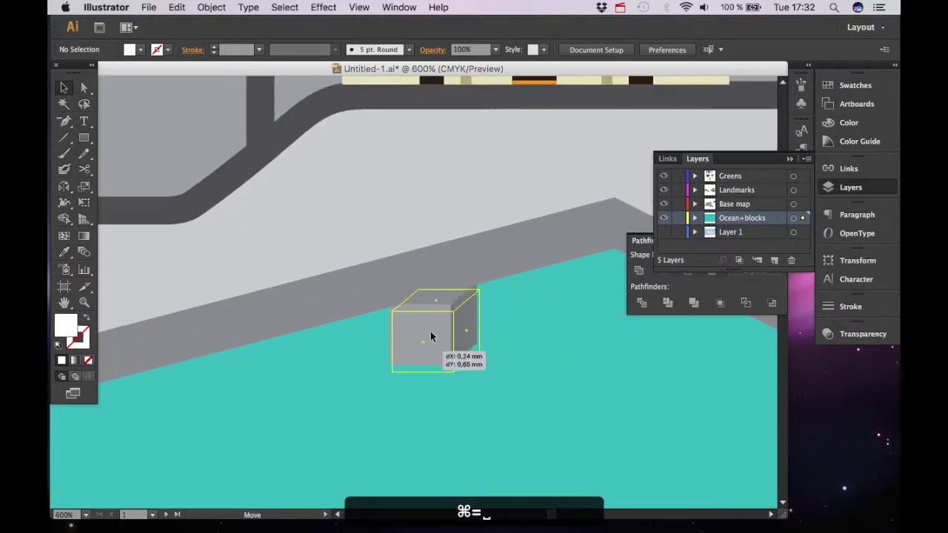
pyautogui.click(512, 360)
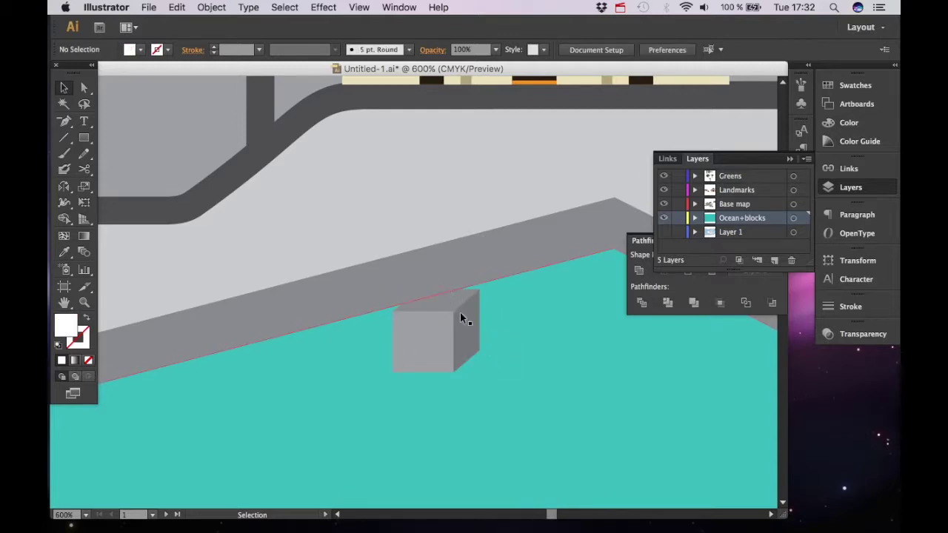
pyautogui.moveTo(435, 337); pyautogui.dragTo(445, 359)
pyautogui.press('a')
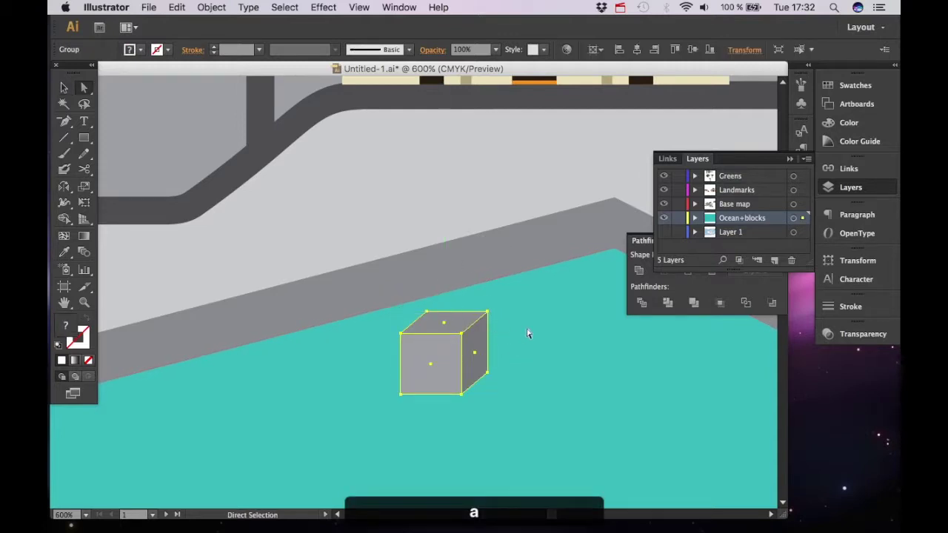
pyautogui.click(529, 333)
pyautogui.click(434, 320)
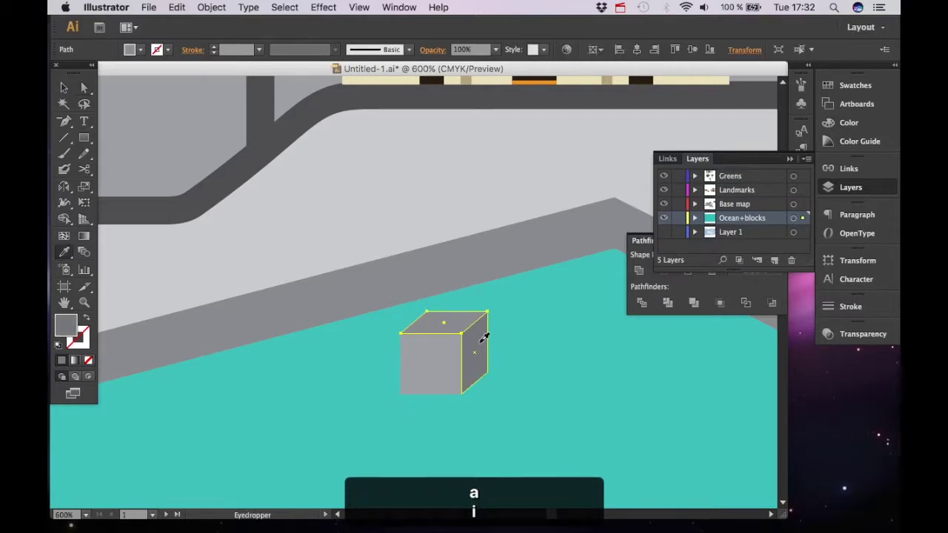
pyautogui.click(488, 432)
pyautogui.press('i')
pyautogui.press('v')
pyautogui.press('a')
pyautogui.click(487, 354)
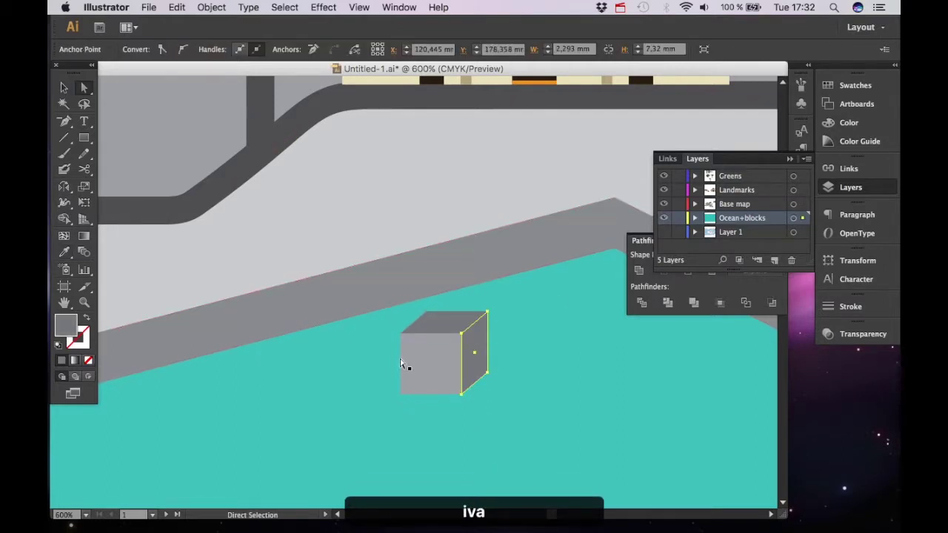
pyautogui.click(500, 376)
# Step: Fill only the box's side face with the next darker grey swatch
pyautogui.press('a')
pyautogui.click(480, 355)
pyautogui.click(141, 49)
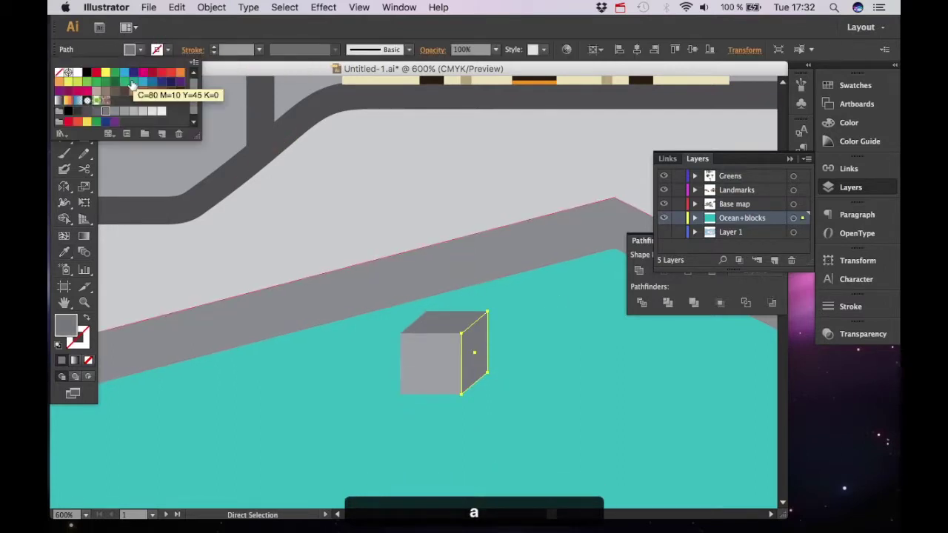
pyautogui.click(97, 111)
pyautogui.press('v')
pyautogui.click(564, 413)
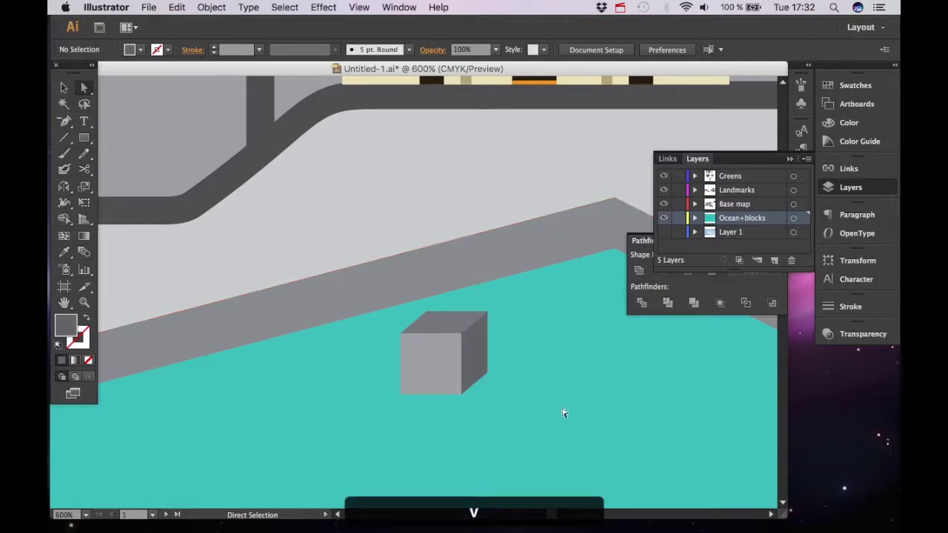
# Step: Tuck the box's back edge under the coastline below the cathedral and scale the box down slightly
pyautogui.press('super+minus')
pyautogui.press('super+minus')
pyautogui.press('v')
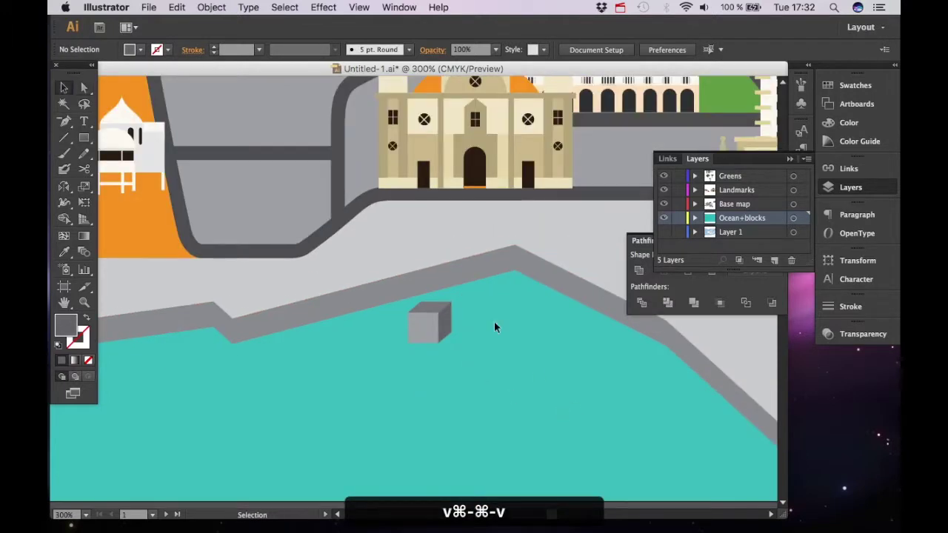
pyautogui.moveTo(432, 334); pyautogui.dragTo(432, 322)
pyautogui.click(511, 365)
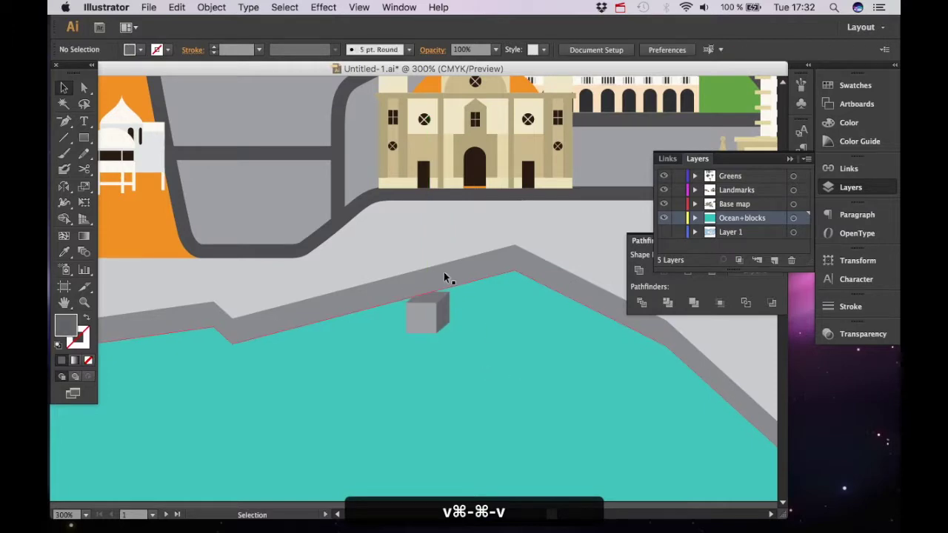
pyautogui.click(437, 315)
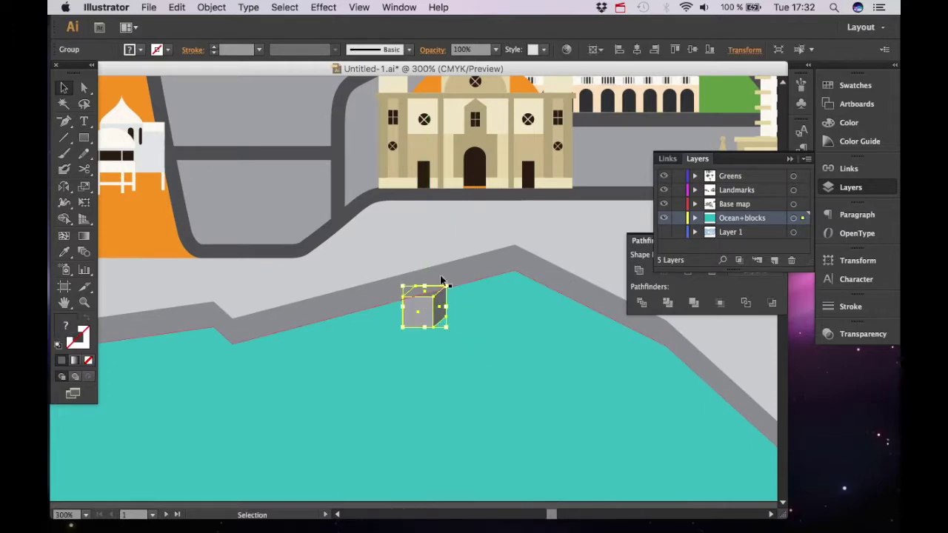
pyautogui.press('super+minus')
pyautogui.press('super+minus')
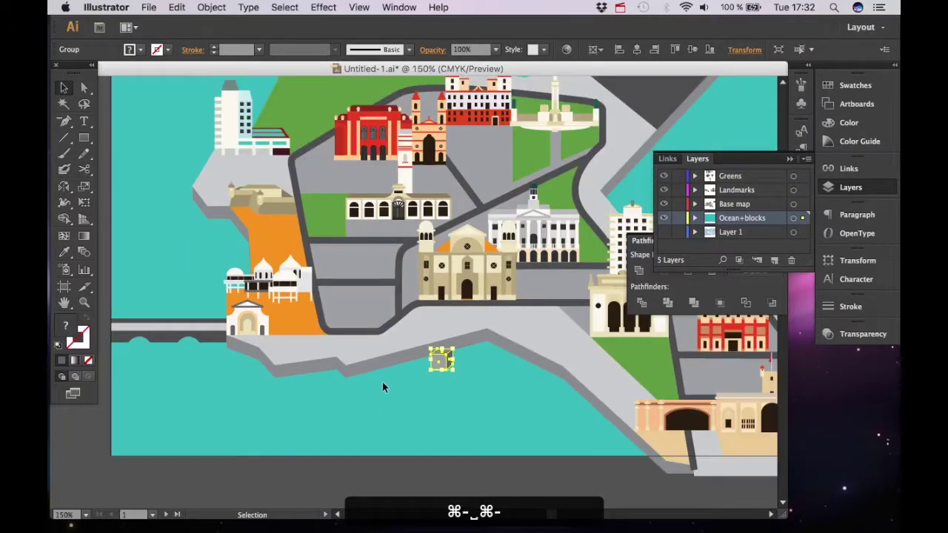
pyautogui.click(455, 403)
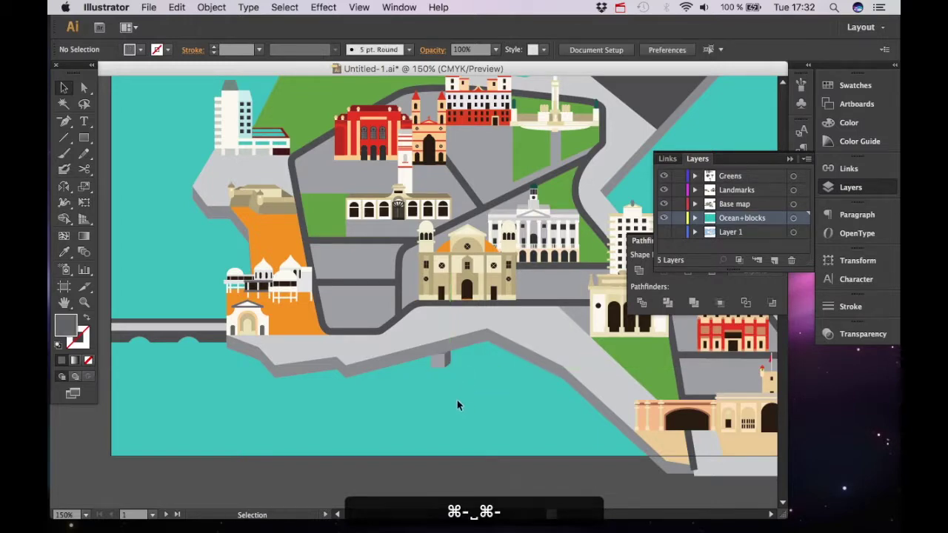
pyautogui.click(445, 363)
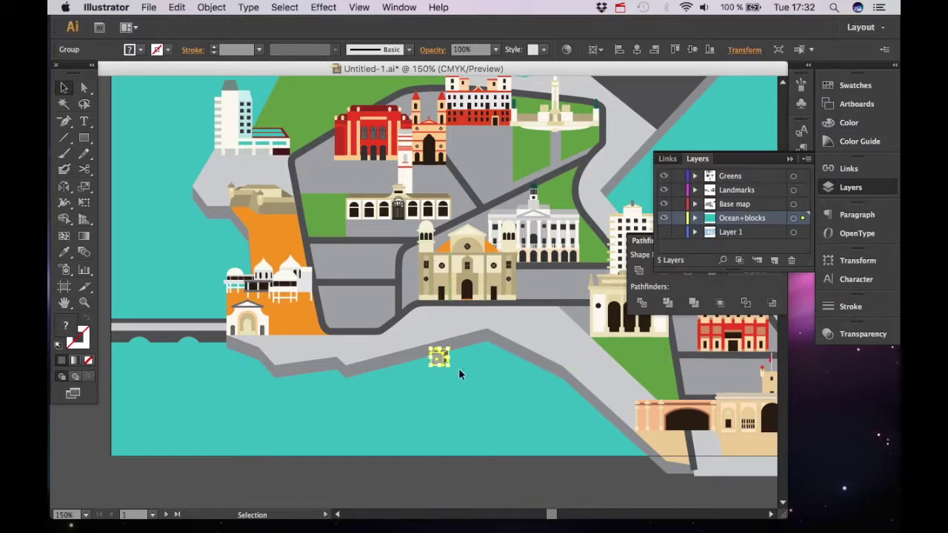
# Step: Place copies of the small box in the water at intervals along the southern coast, rotating one of them
pyautogui.moveTo(443, 360); pyautogui.dragTo(532, 387)
pyautogui.moveTo(532, 386); pyautogui.dragTo(560, 426)
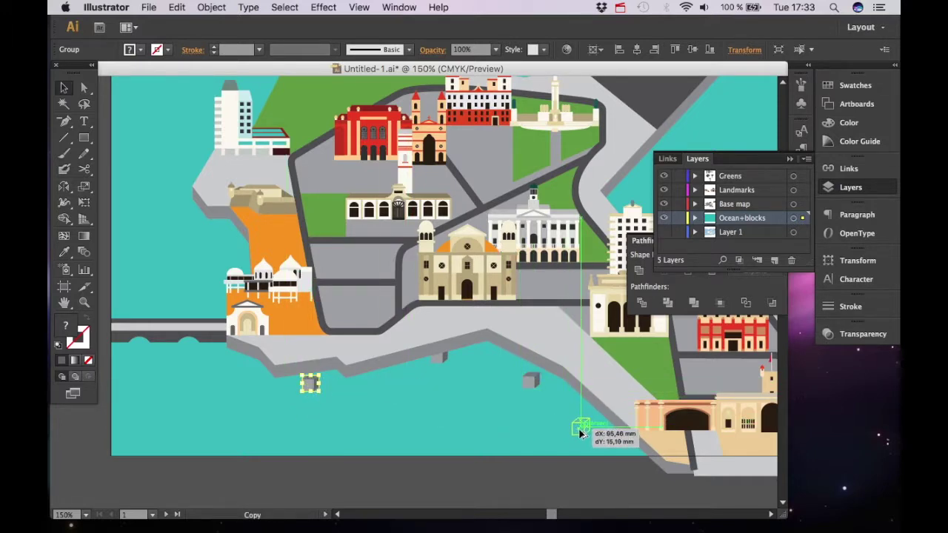
pyautogui.moveTo(580, 433); pyautogui.dragTo(426, 382)
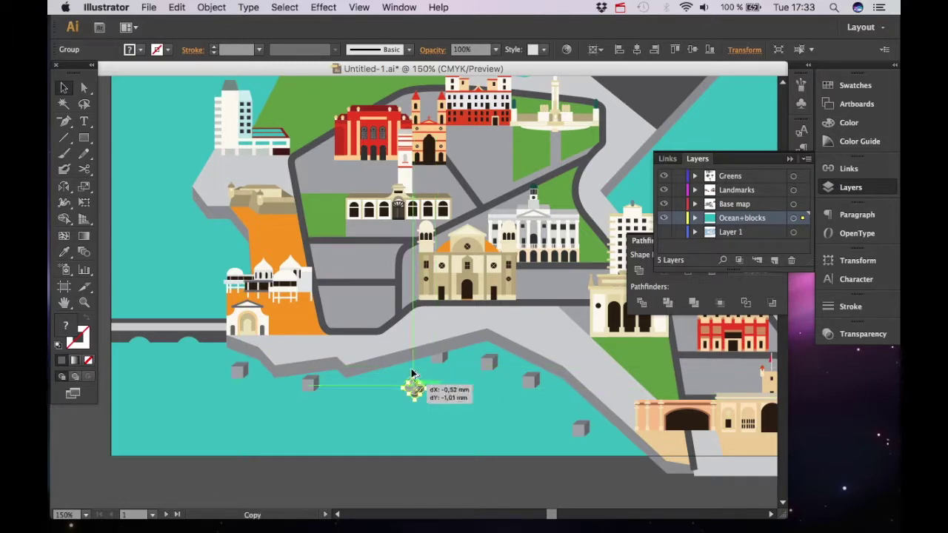
# Step: Place rotated copies of the small box below the cathedral, tucking their back edges under the southern coastline
pyautogui.moveTo(414, 375); pyautogui.dragTo(409, 370)
pyautogui.moveTo(410, 369); pyautogui.dragTo(466, 351)
pyautogui.moveTo(468, 353); pyautogui.dragTo(497, 360)
pyautogui.press('super+z')
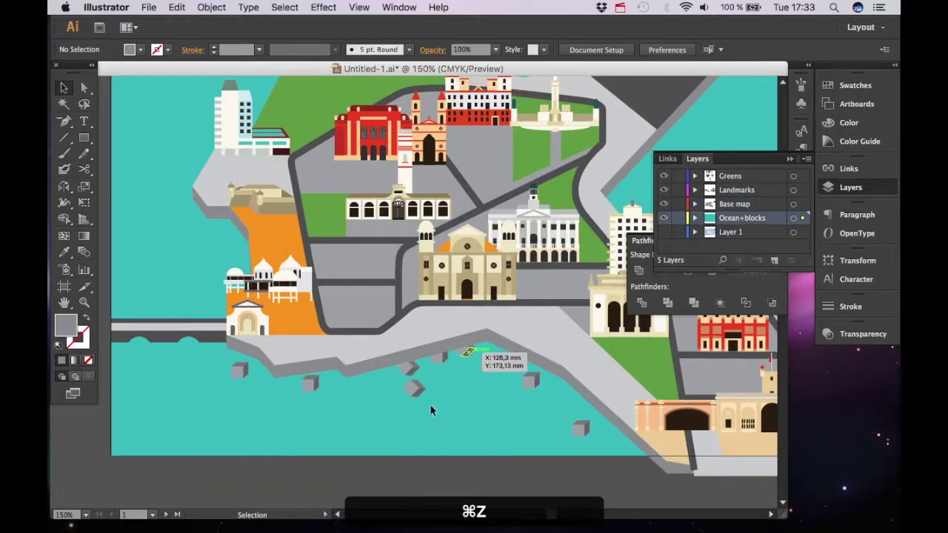
pyautogui.moveTo(418, 391); pyautogui.dragTo(364, 381)
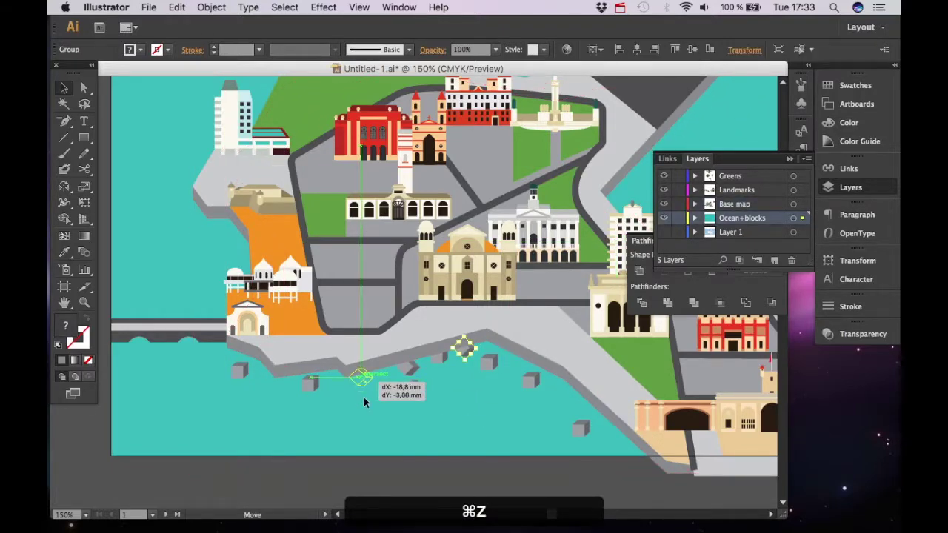
pyautogui.click(428, 437)
pyautogui.press('space')
pyautogui.moveTo(429, 440); pyautogui.dragTo(467, 449)
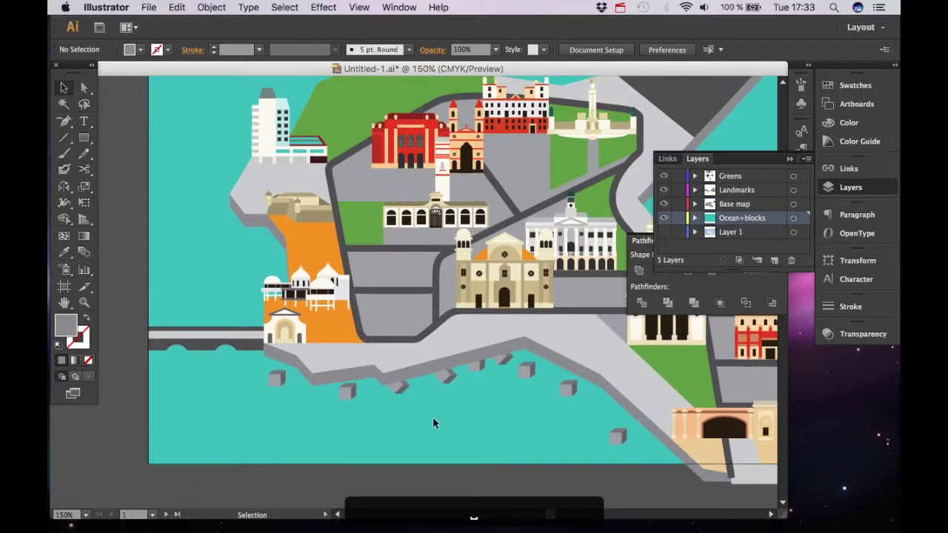
# Step: Lock the darker grey coastline path on the Base map layer
pyautogui.click(411, 369)
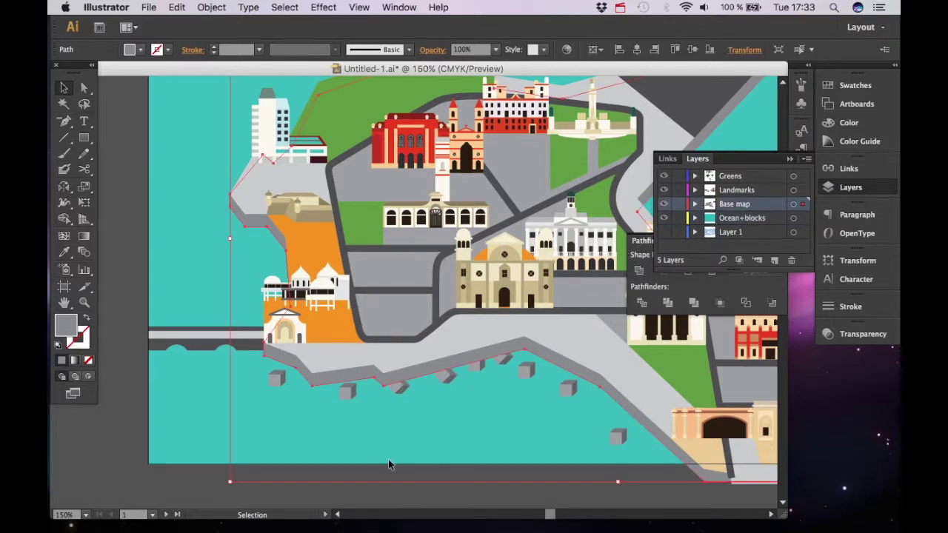
pyautogui.press('a')
pyautogui.press('super+2')
pyautogui.press('v')
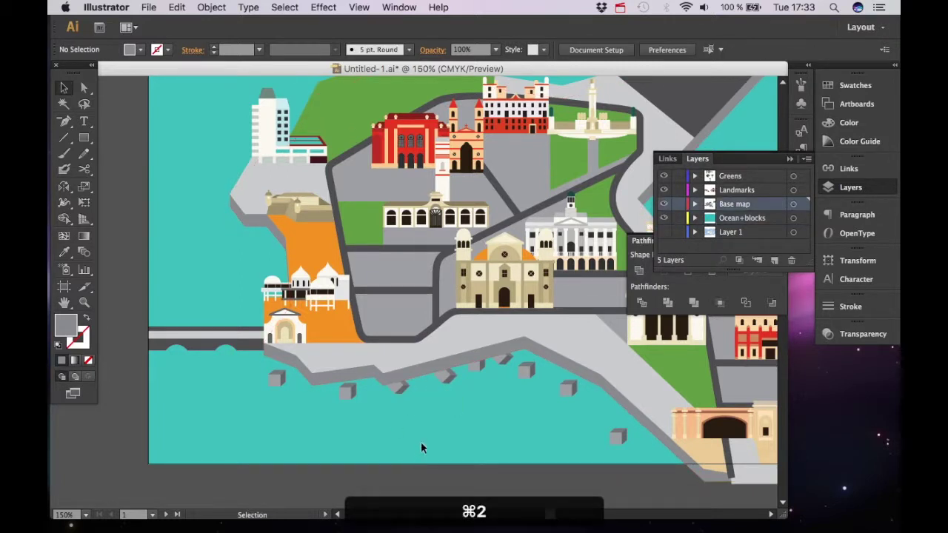
pyautogui.click(446, 368)
pyautogui.click(479, 397)
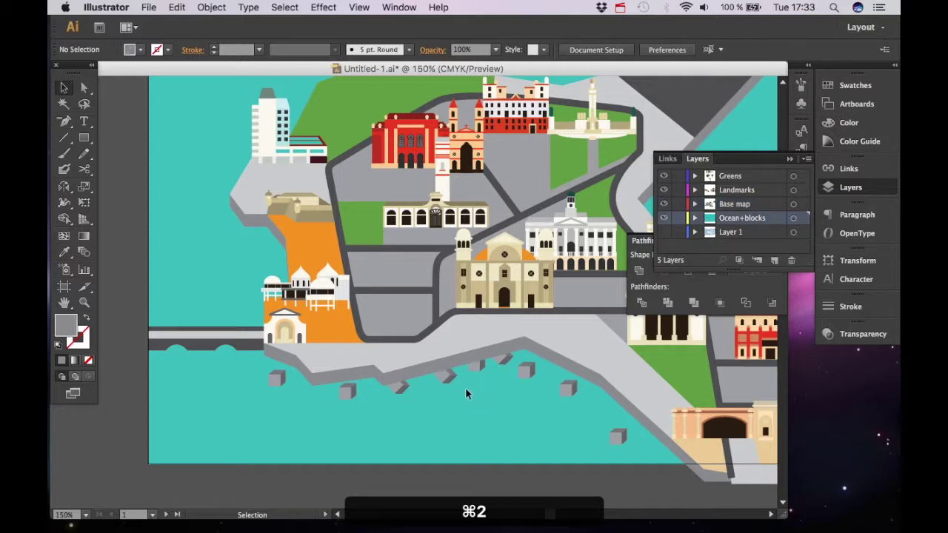
# Step: Scatter more copies of the rotated box along the southeastern shore and in the water off the southwestern coast
pyautogui.click(447, 374)
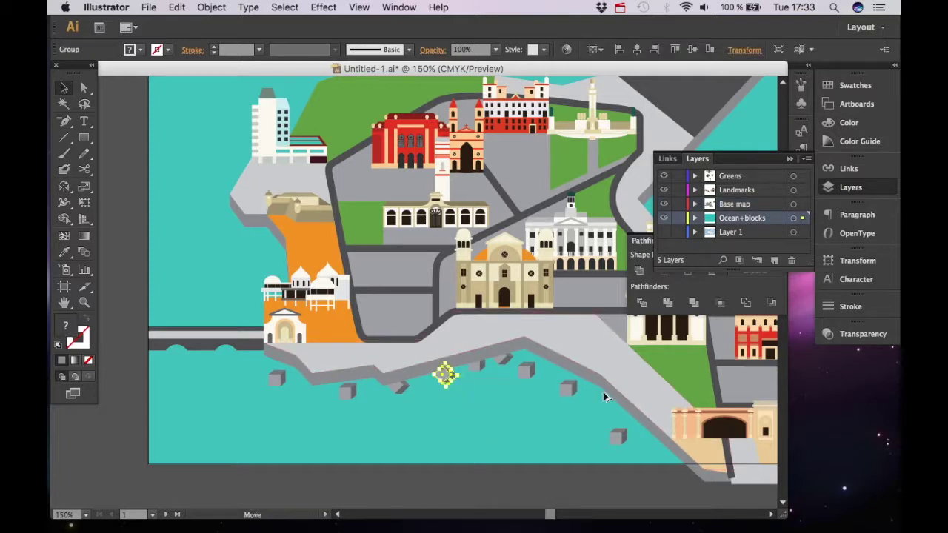
pyautogui.moveTo(613, 403); pyautogui.dragTo(609, 405)
pyautogui.moveTo(609, 405); pyautogui.dragTo(552, 393)
pyautogui.moveTo(552, 394); pyautogui.dragTo(655, 448)
pyautogui.moveTo(581, 439); pyautogui.dragTo(376, 401)
pyautogui.moveTo(379, 401); pyautogui.dragTo(360, 413)
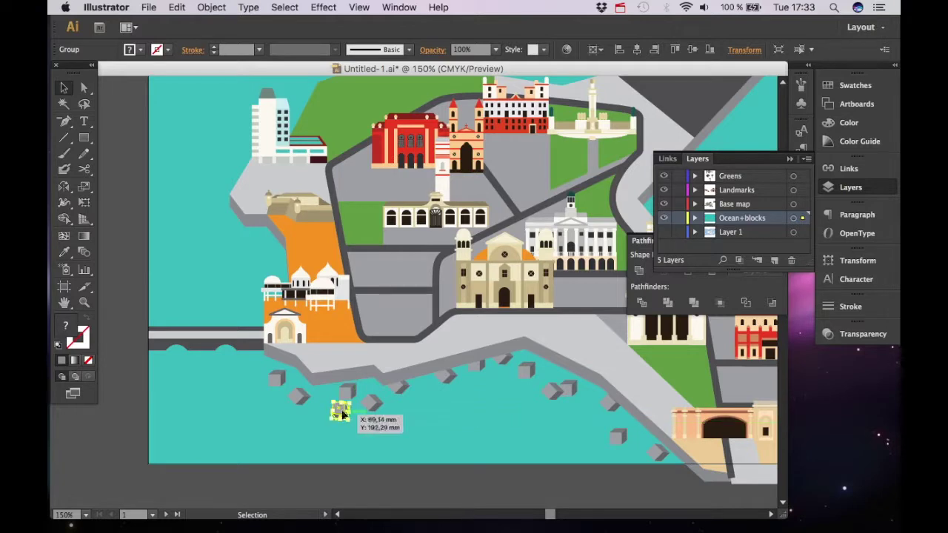
pyautogui.rightClick(340, 400)
pyautogui.click(260, 362)
# Step: Copy a box to the coast's western end below the white gate and spread further copies along the shoreline
pyautogui.press('super+equal')
pyautogui.moveTo(386, 358); pyautogui.dragTo(284, 290)
pyautogui.moveTo(284, 290); pyautogui.dragTo(473, 357)
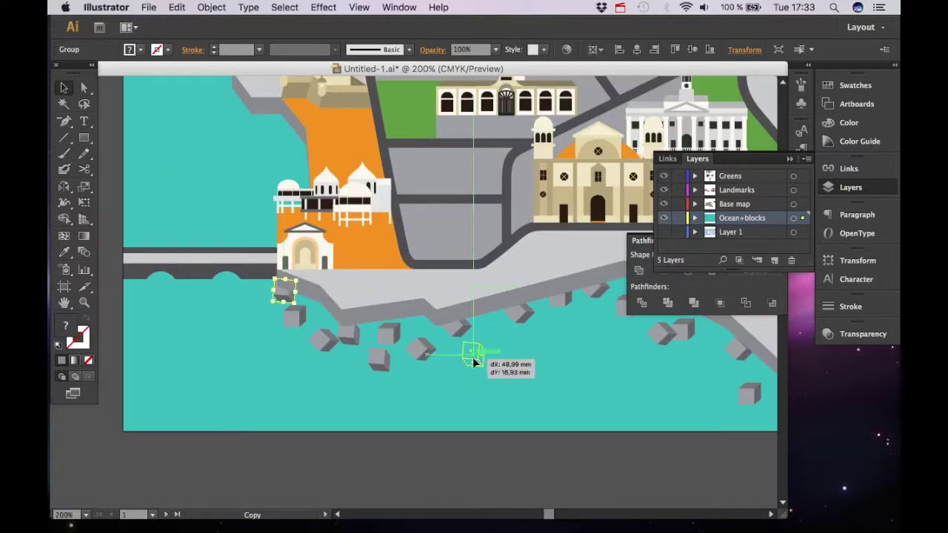
pyautogui.moveTo(299, 365); pyautogui.dragTo(410, 326)
pyautogui.moveTo(486, 314); pyautogui.dragTo(540, 379)
pyautogui.moveTo(611, 398); pyautogui.dragTo(591, 437)
pyautogui.moveTo(452, 318); pyautogui.dragTo(530, 356)
pyautogui.moveTo(532, 354); pyautogui.dragTo(282, 264)
pyautogui.click(455, 395)
# Step: Add overlapping copies of the boxes between the existing ones to build a second row along the southern shore
pyautogui.press('super+equal')
pyautogui.press('super+equal')
pyautogui.moveTo(241, 363); pyautogui.dragTo(608, 377)
pyautogui.moveTo(645, 397); pyautogui.dragTo(643, 368)
pyautogui.moveTo(642, 369); pyautogui.dragTo(682, 451)
pyautogui.moveTo(677, 451); pyautogui.dragTo(529, 297)
pyautogui.moveTo(465, 342); pyautogui.dragTo(539, 352)
pyautogui.moveTo(531, 352); pyautogui.dragTo(272, 288)
pyautogui.moveTo(317, 376); pyautogui.dragTo(84, 352)
pyautogui.moveTo(432, 307); pyautogui.dragTo(489, 395)
pyautogui.moveTo(519, 365); pyautogui.dragTo(471, 351)
pyautogui.click(443, 362)
# Step: Nudge a box against its neighbours and thicken the band of blocks from the white gate to the orange archway
pyautogui.moveTo(359, 352); pyautogui.dragTo(349, 351)
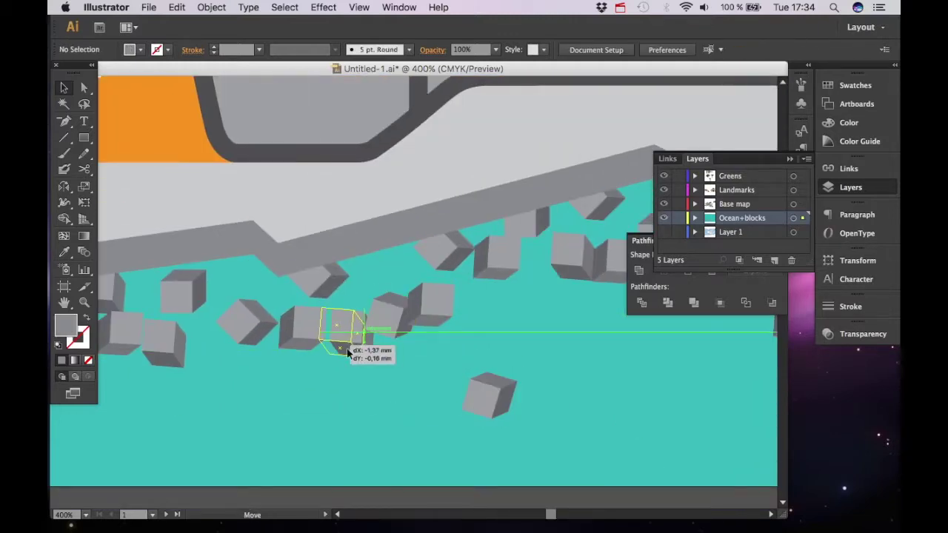
pyautogui.moveTo(557, 280); pyautogui.dragTo(532, 285)
pyautogui.moveTo(485, 279); pyautogui.dragTo(444, 280)
pyautogui.moveTo(506, 256); pyautogui.dragTo(395, 290)
pyautogui.moveTo(384, 427); pyautogui.dragTo(585, 307)
pyautogui.moveTo(595, 316); pyautogui.dragTo(550, 449)
pyautogui.moveTo(546, 449); pyautogui.dragTo(264, 193)
pyautogui.moveTo(216, 223); pyautogui.dragTo(577, 281)
pyautogui.press('super+minus')
pyautogui.moveTo(396, 434); pyautogui.dragTo(454, 297)
pyautogui.moveTo(567, 398); pyautogui.dragTo(399, 430)
pyautogui.press('super+minus')
pyautogui.press('super+minus')
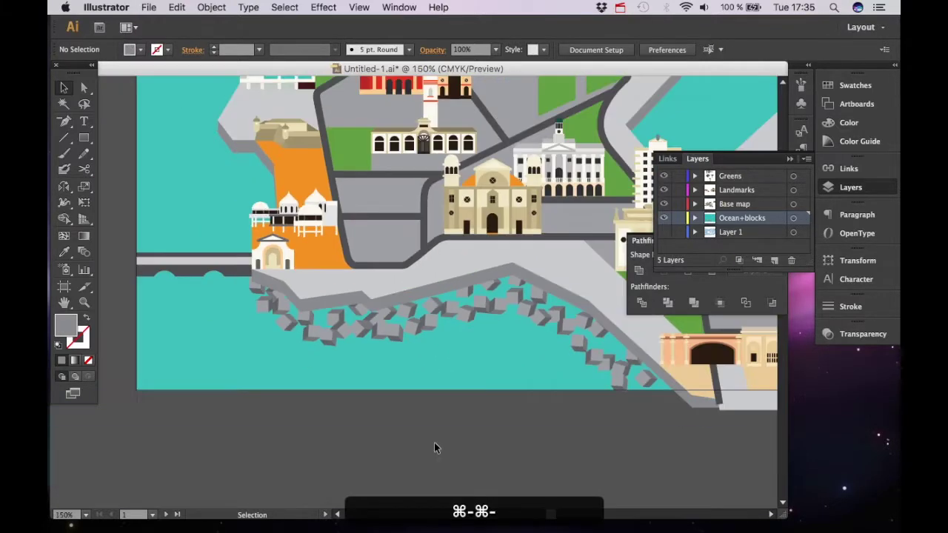
# Step: Fill the remaining gaps along the southeastern shore and copy a block to the artboard's lower edge near the archway
pyautogui.press('super+equal')
pyautogui.press('super+equal')
pyautogui.moveTo(435, 445); pyautogui.dragTo(240, 425)
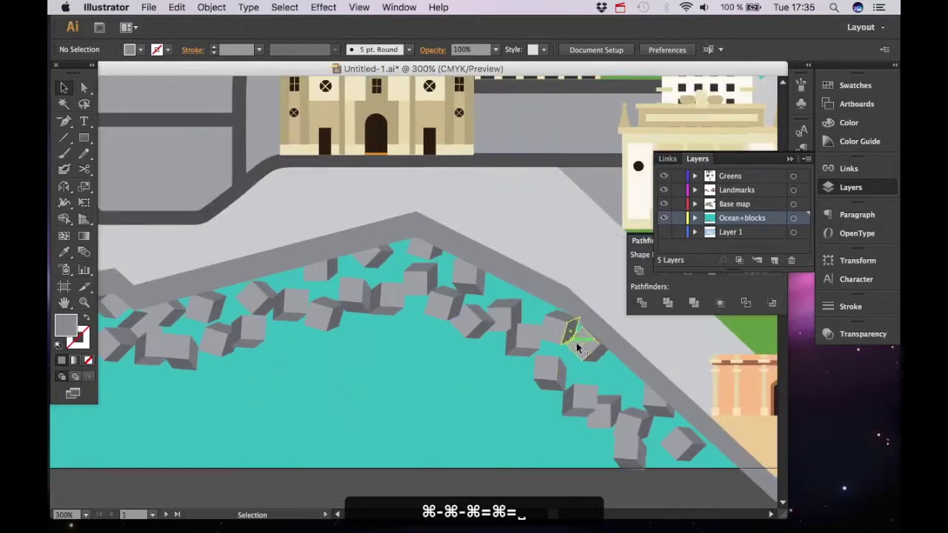
pyautogui.moveTo(626, 378); pyautogui.dragTo(651, 386)
pyautogui.click(662, 429)
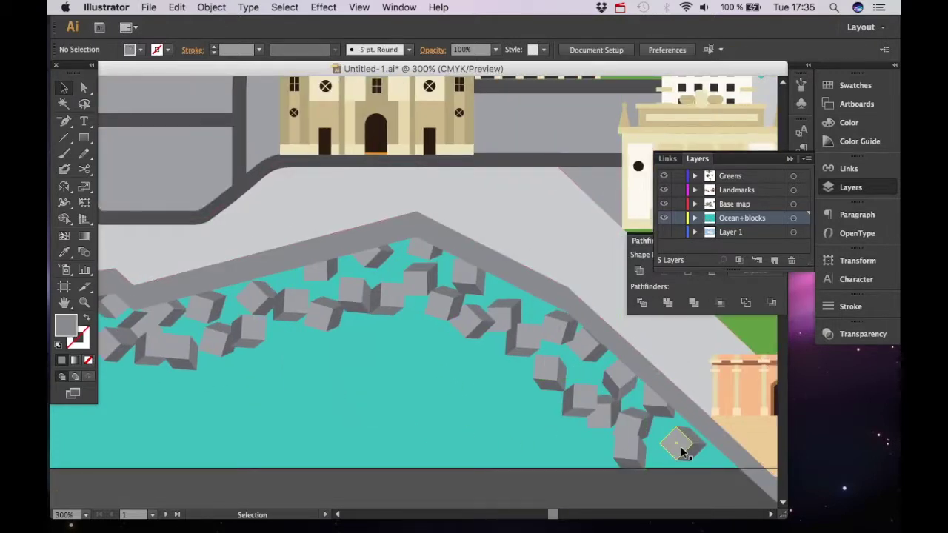
pyautogui.moveTo(682, 451); pyautogui.dragTo(670, 448)
pyautogui.keyDown('alt'); pyautogui.moveTo(670, 449); pyautogui.dragTo(740, 481); pyautogui.keyUp('alt')
pyautogui.click(456, 405)
# Step: Start a grey Pen tool shape at the coast below the white gate and trace through the westernmost blocks
pyautogui.press('space')
pyautogui.moveTo(314, 423); pyautogui.dragTo(454, 427)
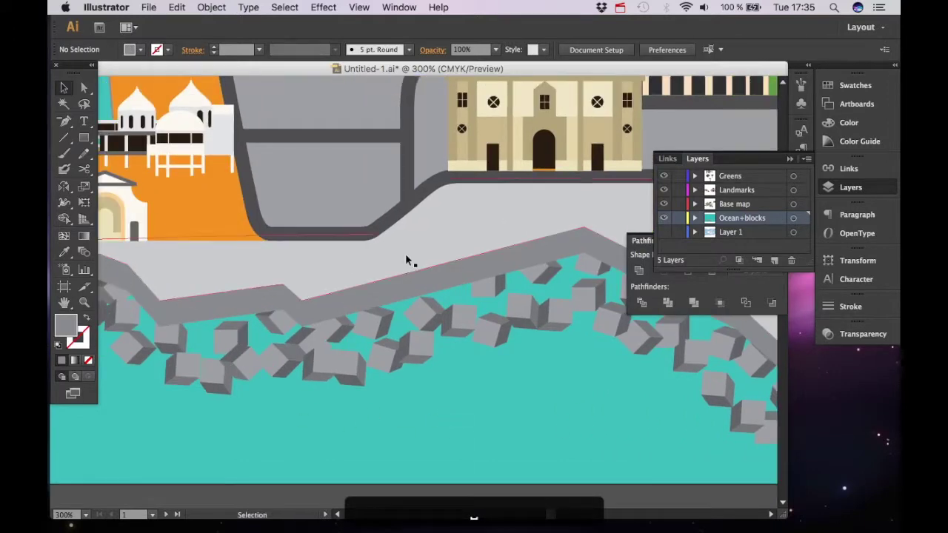
pyautogui.press('super+minus')
pyautogui.press('super+minus')
pyautogui.press('super+equal')
pyautogui.press('super+equal')
pyautogui.press('space')
pyautogui.hscroll(-5, 370, 396)
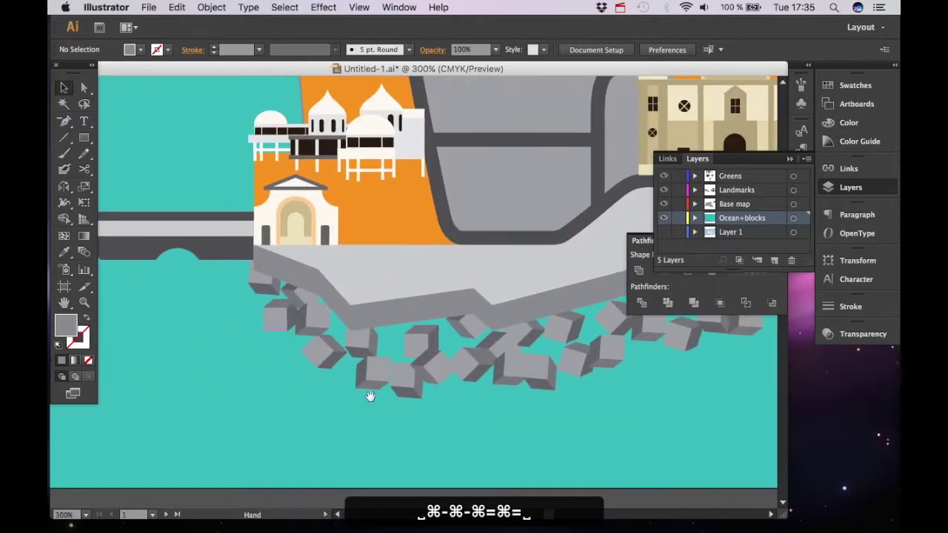
pyautogui.press('p')
pyautogui.click(288, 251)
pyautogui.click(263, 261)
pyautogui.click(280, 295)
pyautogui.click(269, 306)
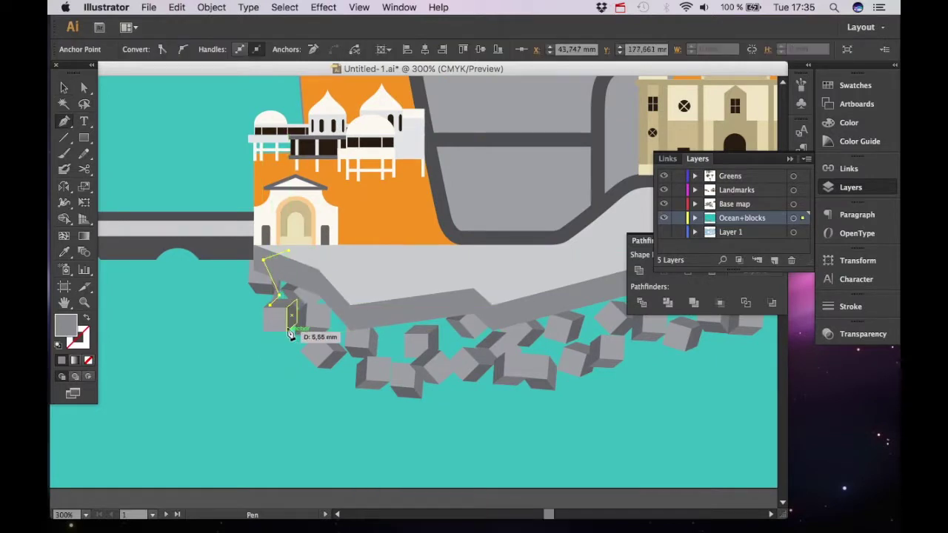
pyautogui.click(288, 318)
pyautogui.click(305, 321)
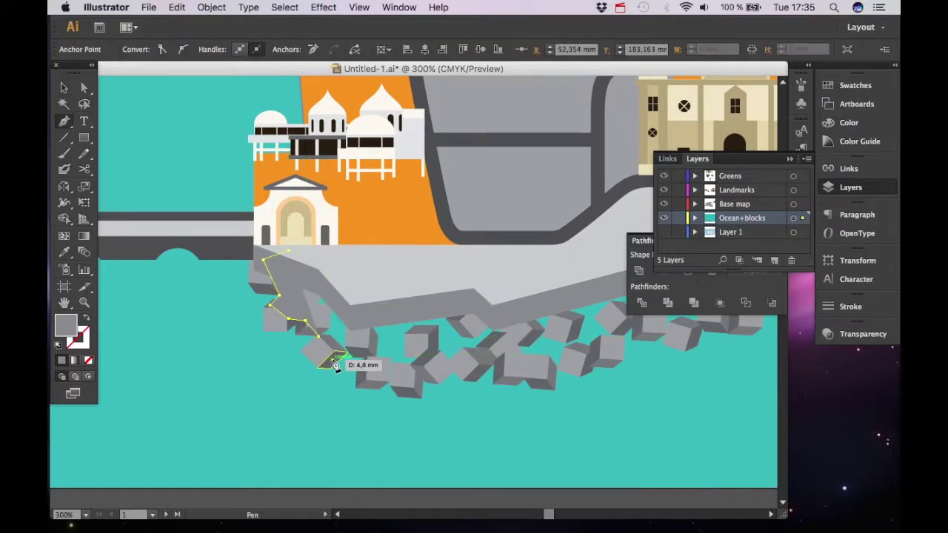
# Step: Continue the Pen outline along the outermost southwestern blocks, keeping its points inside the blocks
pyautogui.click(332, 357)
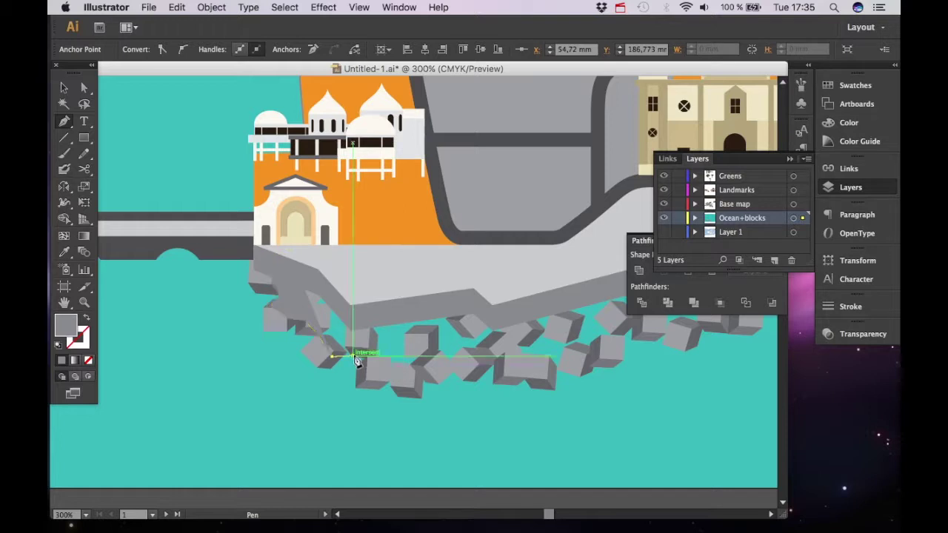
pyautogui.click(354, 357)
pyautogui.click(368, 360)
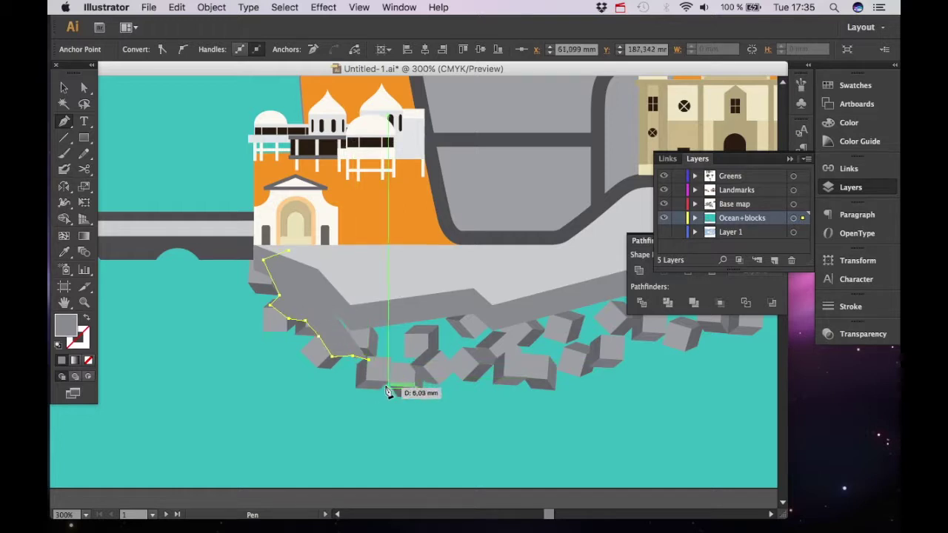
pyautogui.click(403, 390)
pyautogui.click(428, 376)
pyautogui.click(456, 369)
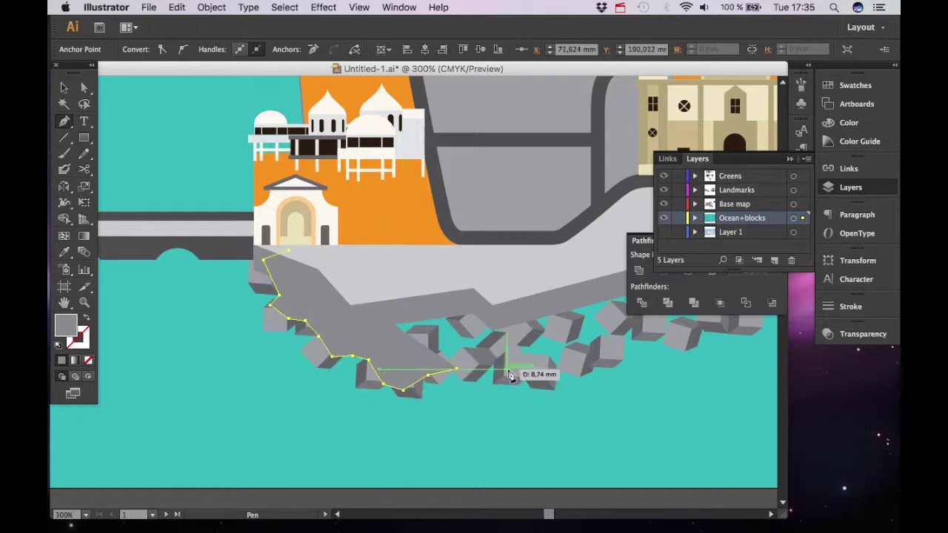
# Step: Extend the Pen outline eastward across the paired blocks below the notch in the coastline
pyautogui.press('super+equal')
pyautogui.press('super+equal')
pyautogui.scroll(-5, 445, 311)
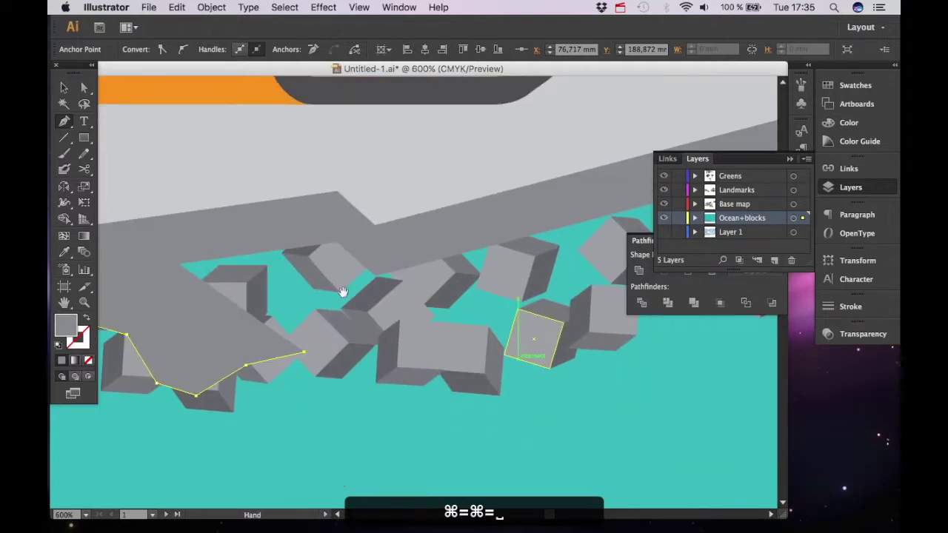
pyautogui.click(375, 340)
pyautogui.click(409, 369)
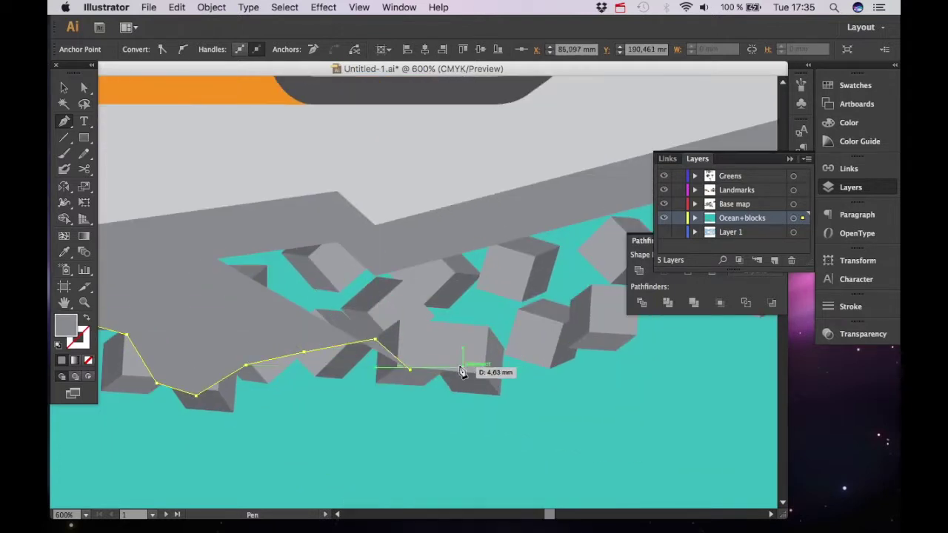
pyautogui.click(460, 364)
pyautogui.click(494, 362)
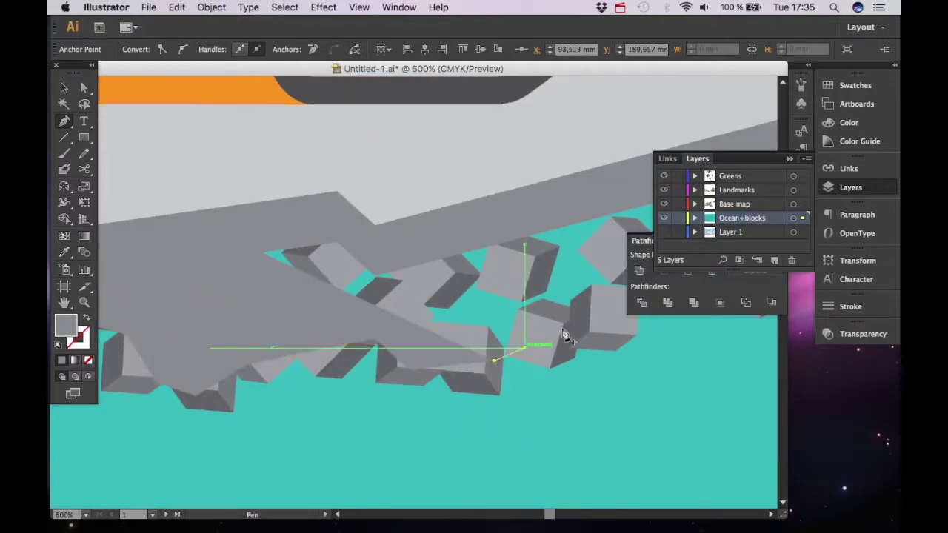
pyautogui.click(525, 348)
# Step: Trace the Pen outline up through the blocks along the rising stretch of coast east of the notch
pyautogui.press('space')
pyautogui.moveTo(567, 326); pyautogui.dragTo(415, 387)
pyautogui.click(466, 383)
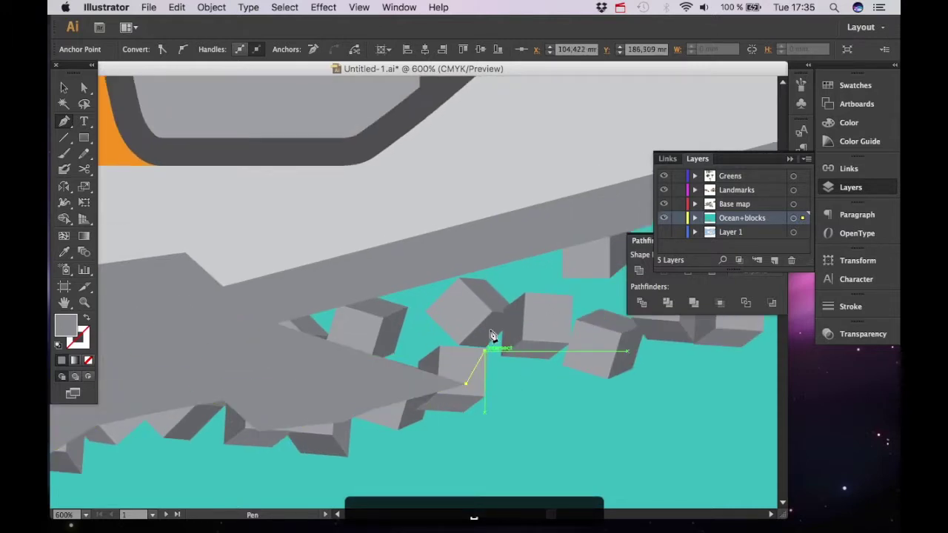
pyautogui.click(484, 350)
pyautogui.click(490, 324)
pyautogui.click(526, 322)
pyautogui.press('space')
pyautogui.moveTo(559, 335); pyautogui.dragTo(399, 353)
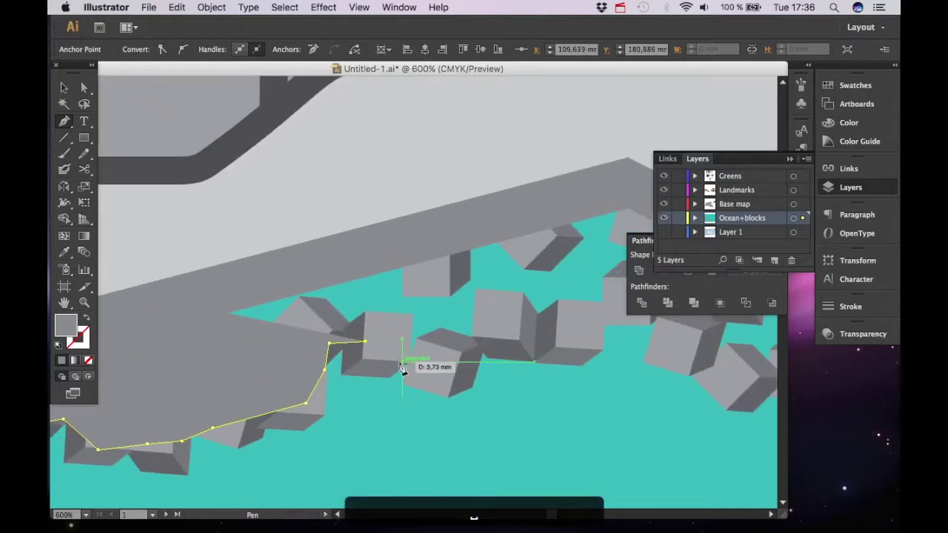
pyautogui.click(399, 362)
pyautogui.click(424, 362)
# Step: Carry the Pen outline through the blocks below the coastline's peak under the cathedral
pyautogui.hscroll(5, 400, 366)
pyautogui.scroll(1, 400, 366)
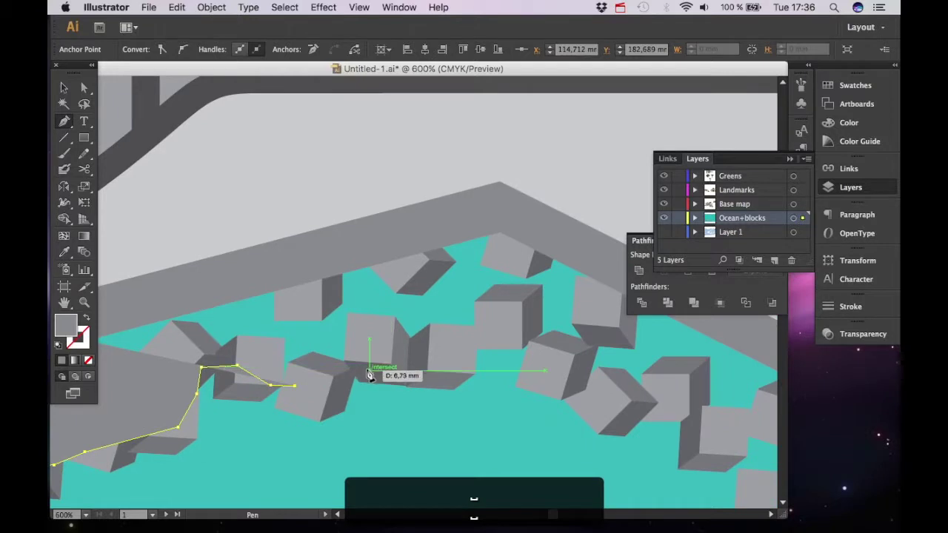
pyautogui.click(368, 374)
pyautogui.hscroll(5, 356, 333)
pyautogui.scroll(-2, 355, 334)
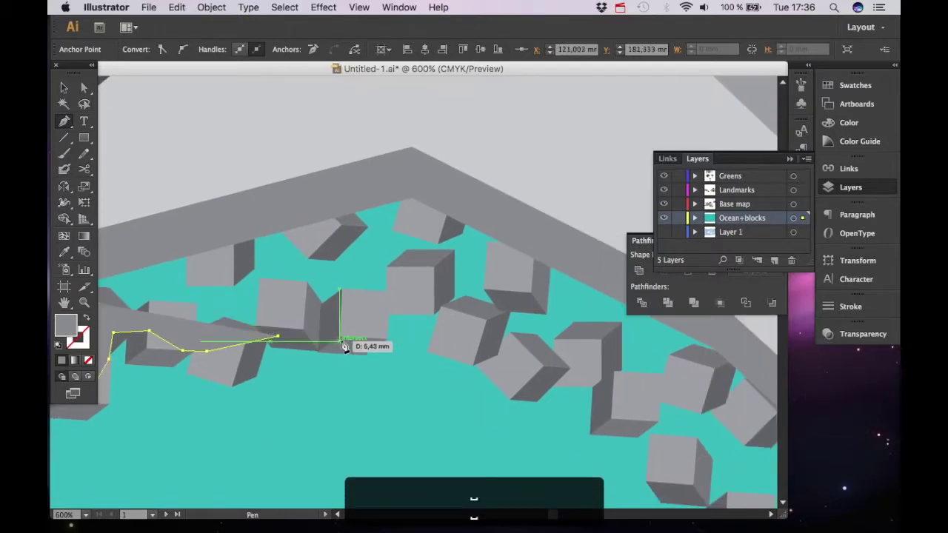
pyautogui.click(341, 342)
pyautogui.click(380, 314)
pyautogui.click(402, 307)
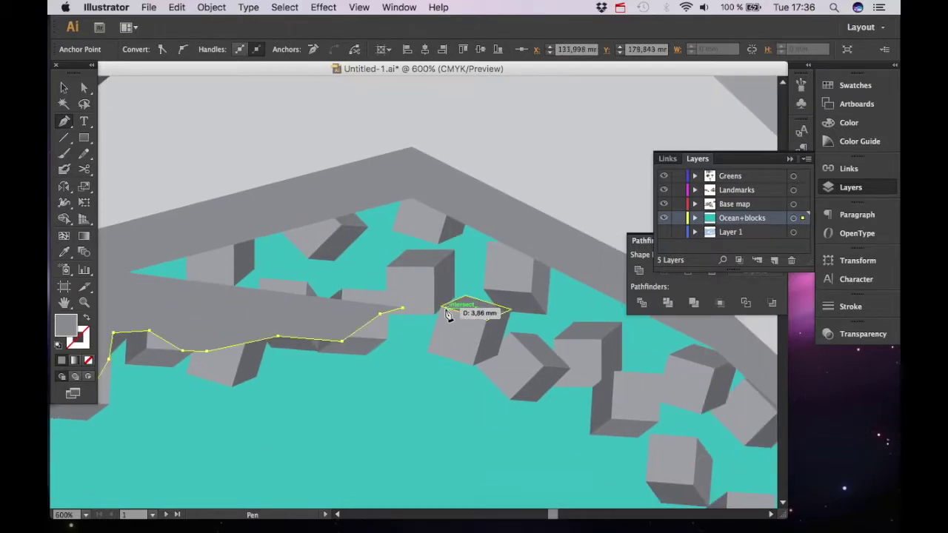
pyautogui.click(445, 305)
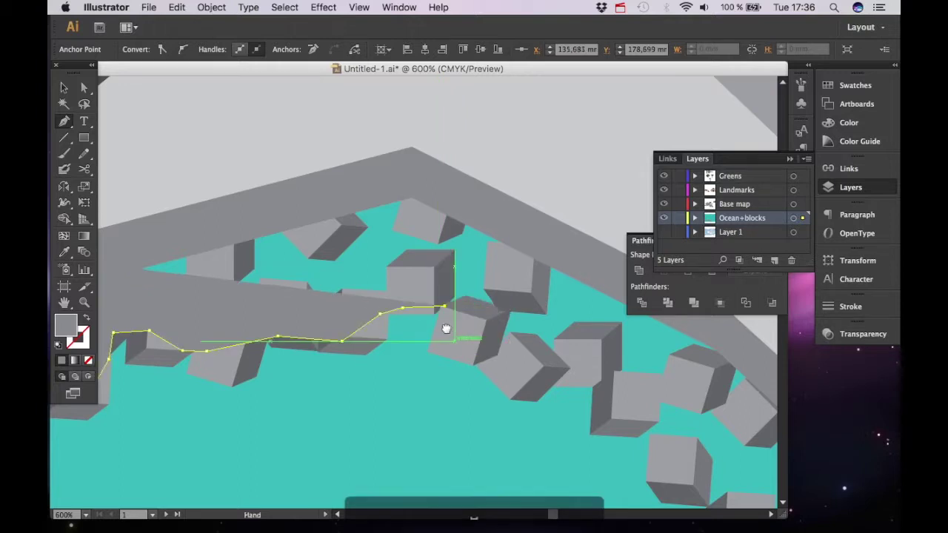
# Step: Turn the Pen outline southeast and trace it down through the blocks beyond the coastline's peak
pyautogui.hscroll(5, 444, 329)
pyautogui.scroll(-2, 445, 330)
pyautogui.click(439, 338)
pyautogui.hscroll(5, 445, 363)
pyautogui.scroll(-2, 444, 363)
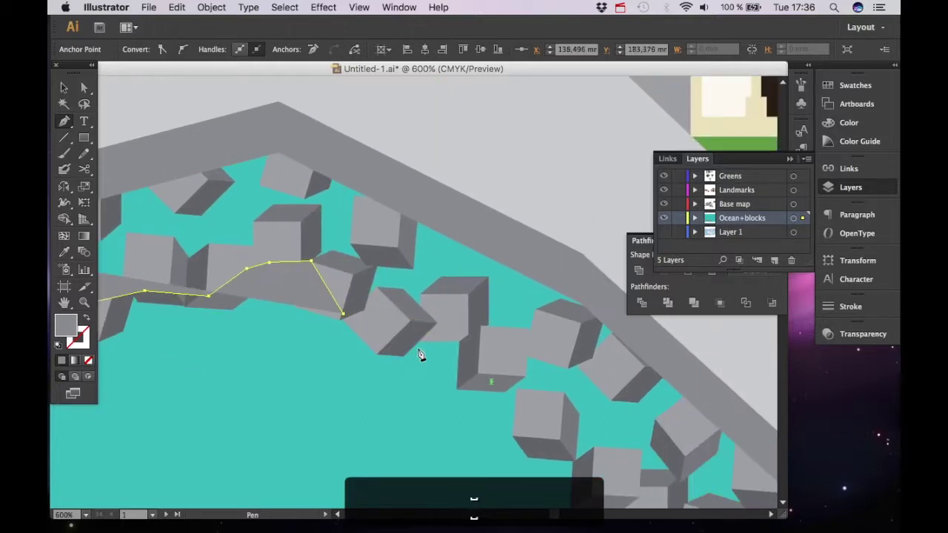
pyautogui.click(465, 334)
pyautogui.hscroll(7, 445, 326)
pyautogui.scroll(-4, 444, 326)
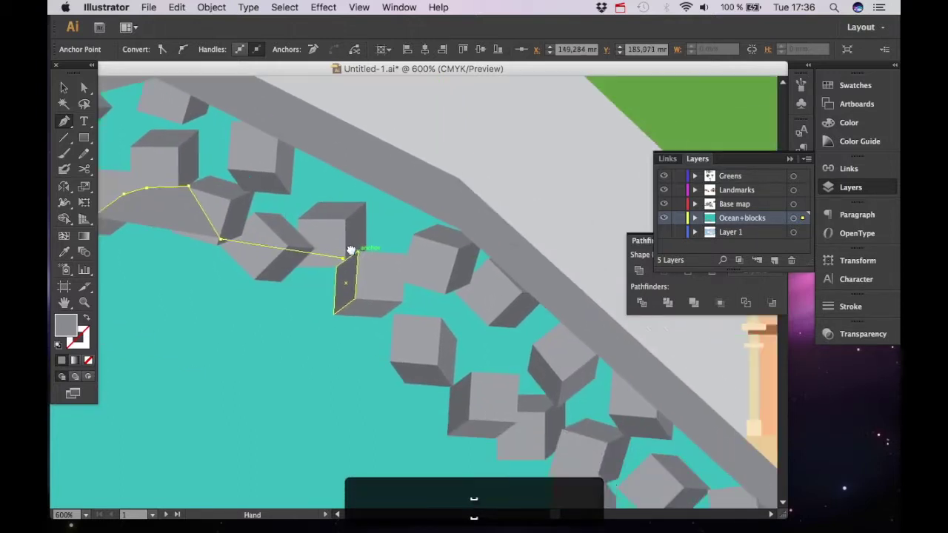
pyautogui.click(368, 308)
pyautogui.click(390, 322)
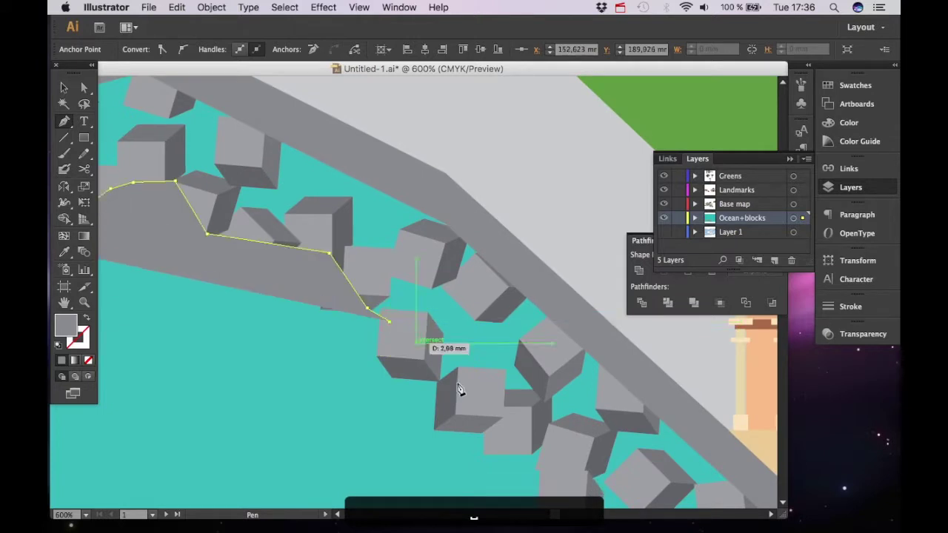
# Step: Extend the Pen outline southeast through the blocks on the descending coast toward the artboard's lower edge
pyautogui.press('space')
pyautogui.moveTo(437, 369); pyautogui.dragTo(397, 304)
pyautogui.click(413, 338)
pyautogui.hscroll(4, 385, 318)
pyautogui.scroll(-2, 385, 318)
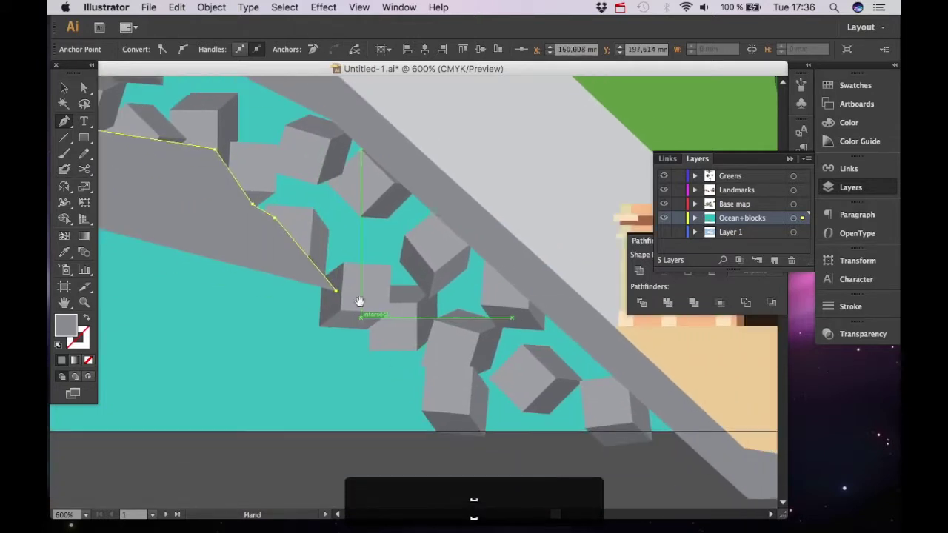
pyautogui.click(404, 329)
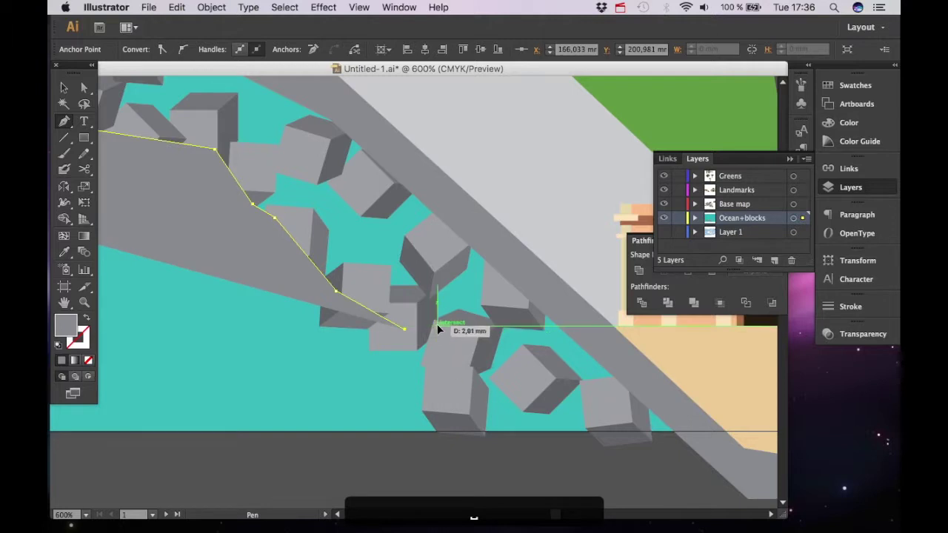
pyautogui.click(436, 326)
# Step: Carry the Pen outline through the lowest blocks and past the last one to the coast's southeastern end
pyautogui.scroll(-3, 430, 326)
pyautogui.hscroll(1, 430, 326)
pyautogui.click(437, 361)
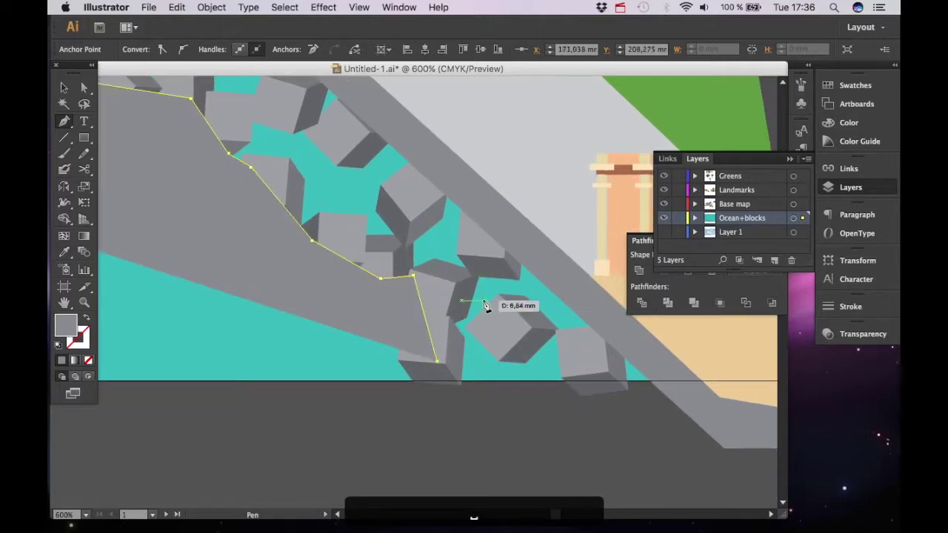
pyautogui.click(473, 324)
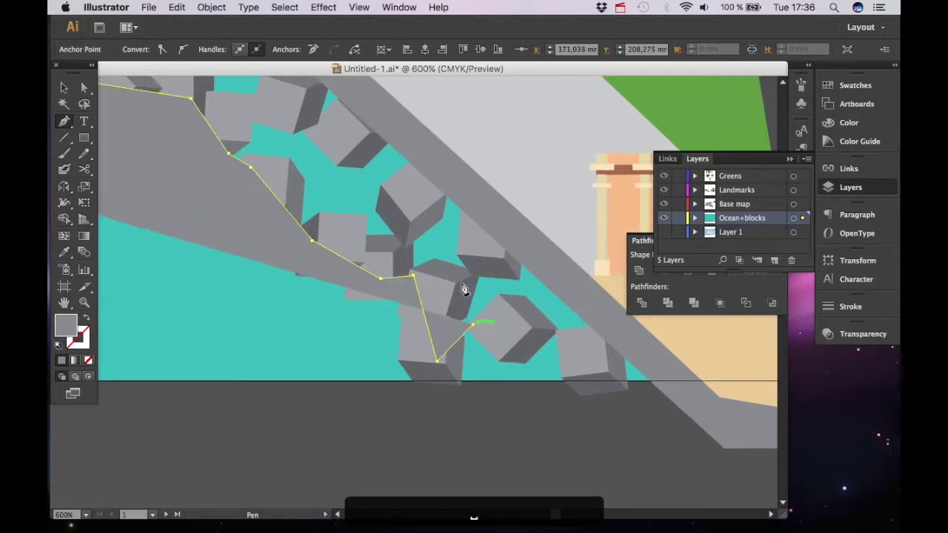
pyautogui.click(578, 335)
pyautogui.click(678, 395)
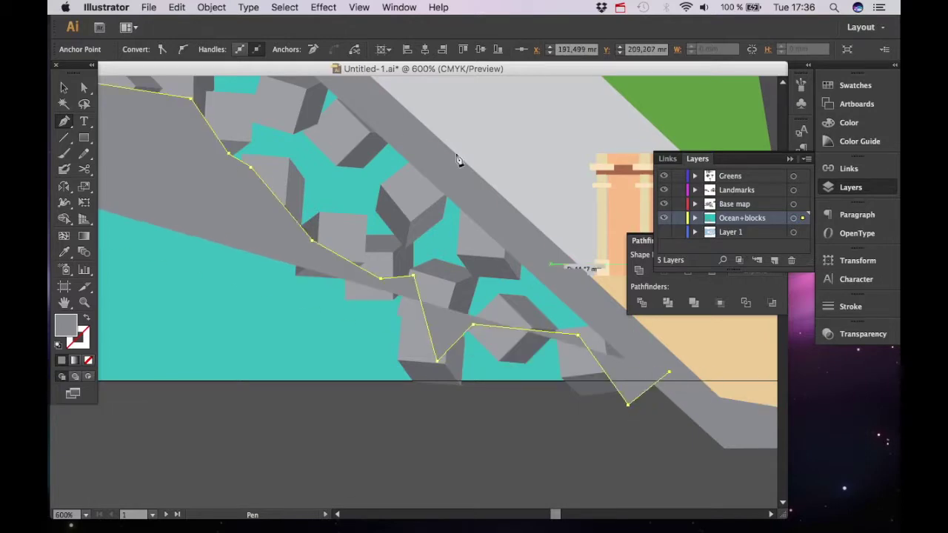
# Step: Run the outline back west across the promenade and close it at its starting point by the small arched gate
pyautogui.scroll(10, 429, 267)
pyautogui.press('super+minus')
pyautogui.press('super+minus')
pyautogui.press('super+minus')
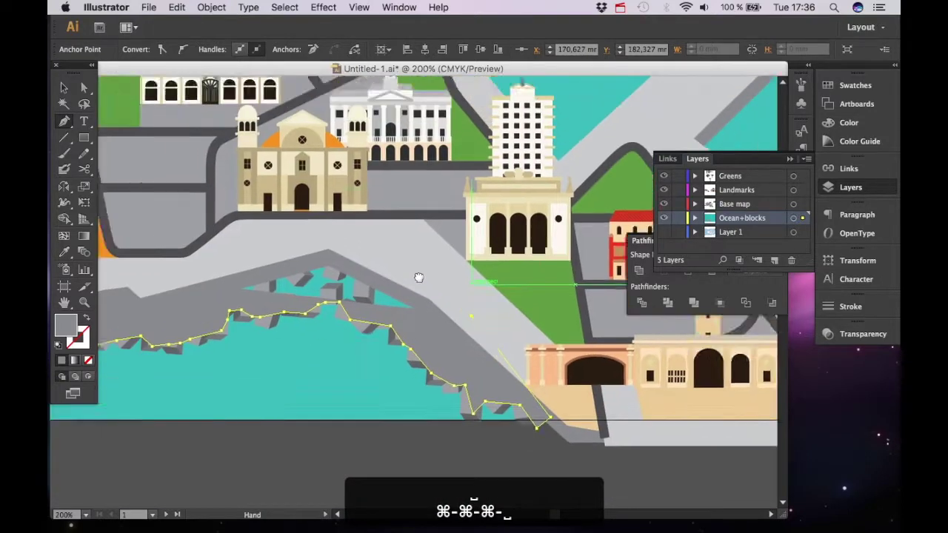
pyautogui.moveTo(419, 277); pyautogui.dragTo(499, 323)
pyautogui.click(421, 279)
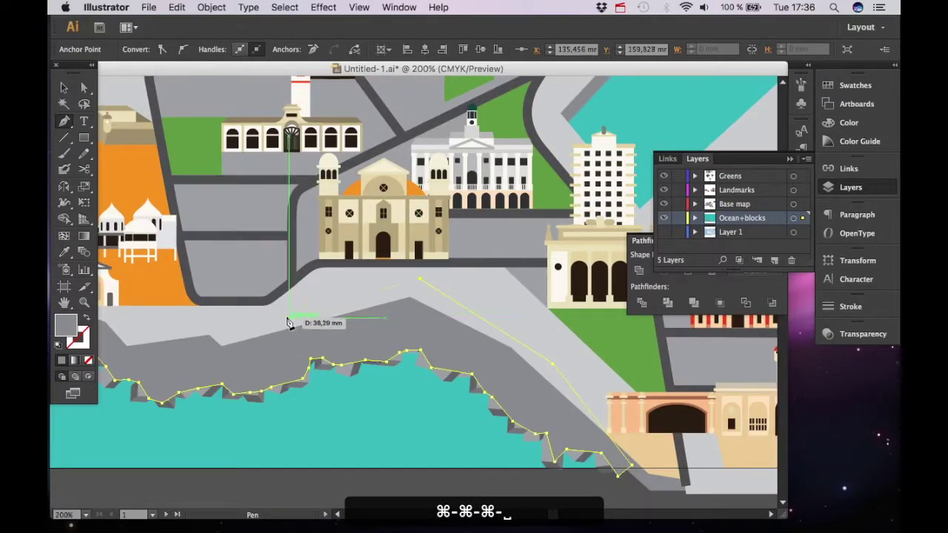
pyautogui.click(288, 318)
pyautogui.press('space')
pyautogui.moveTo(290, 320); pyautogui.dragTo(538, 295)
pyautogui.click(375, 289)
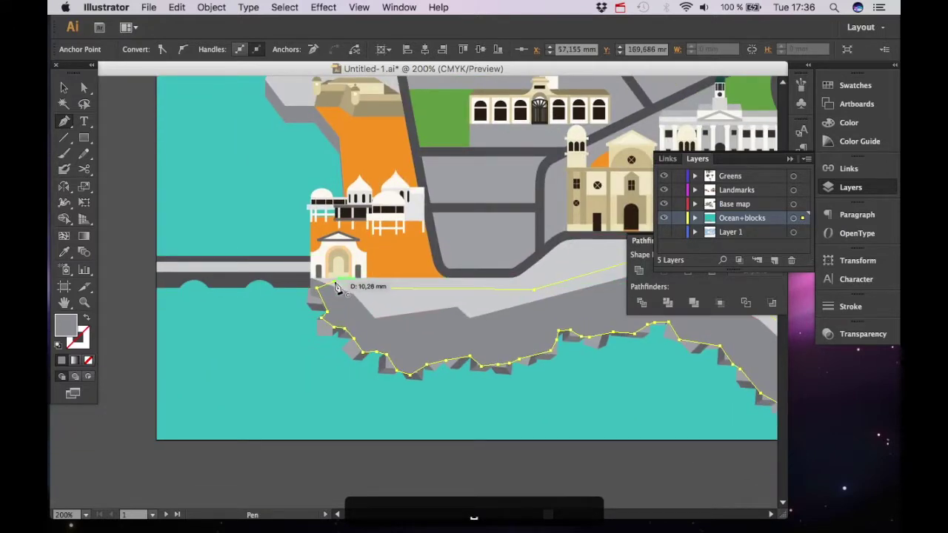
pyautogui.press('v')
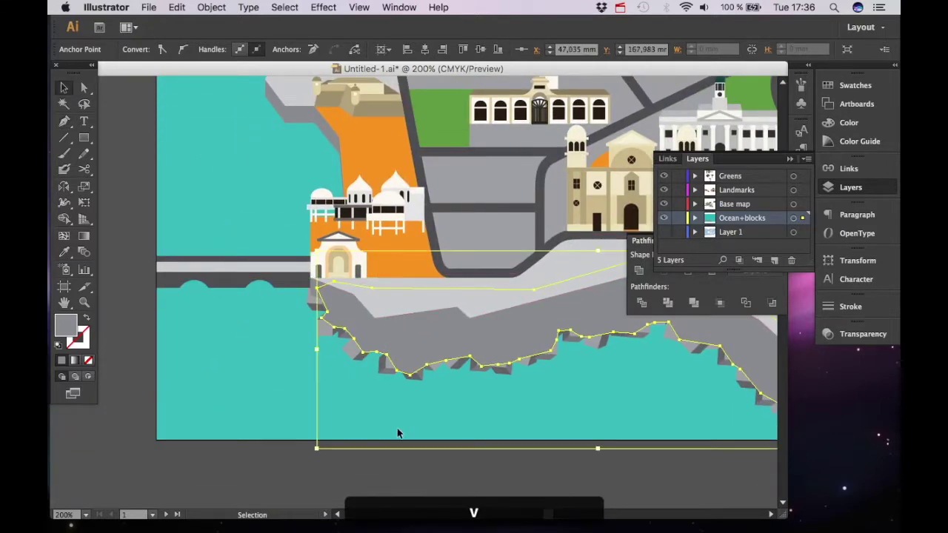
# Step: Fill the traced shape with grey C=0 M=0 Y=0 K=60 and arrange it behind the blocks but above the ocean
pyautogui.click(397, 428)
pyautogui.click(397, 342)
pyautogui.click(130, 49)
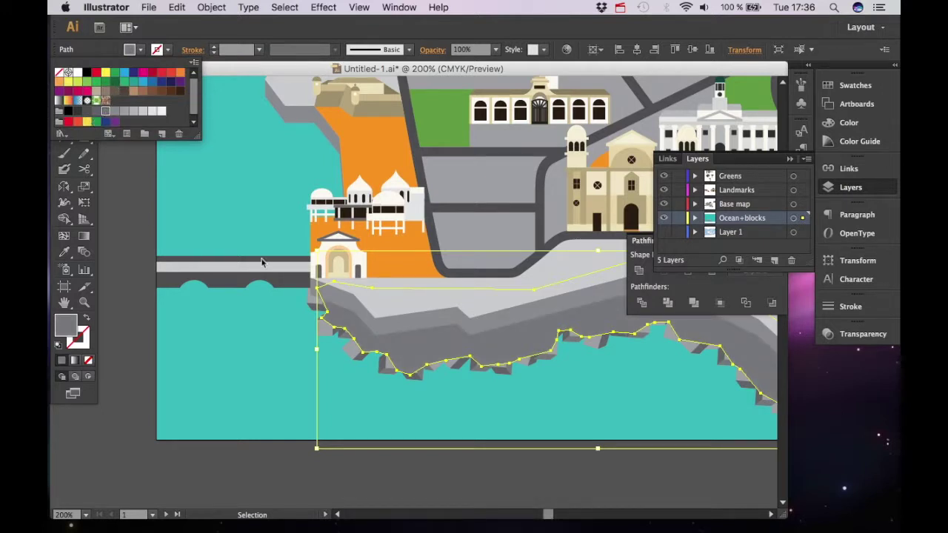
pyautogui.press('v')
pyautogui.press('super+shift+bracketleft')
pyautogui.press('super+bracketright')
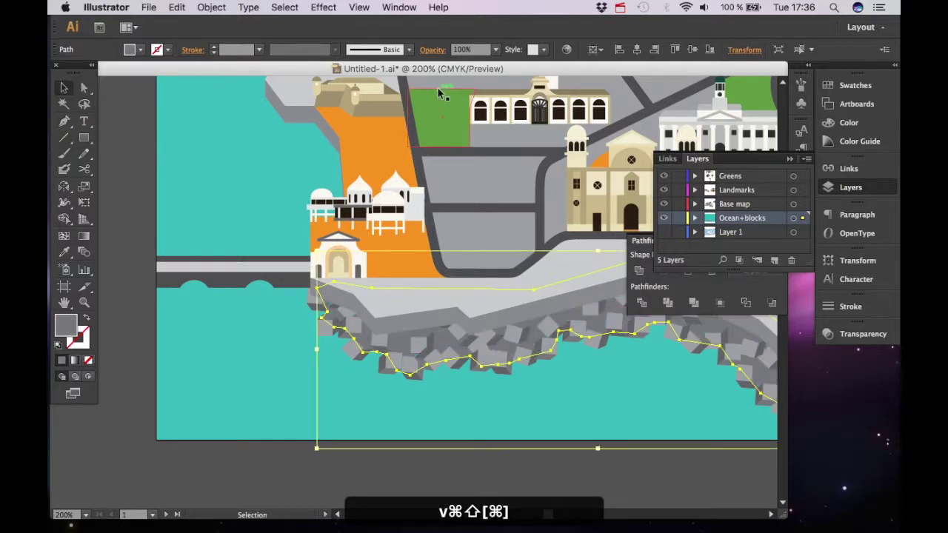
pyautogui.moveTo(561, 349); pyautogui.dragTo(419, 286)
pyautogui.press('v')
pyautogui.click(447, 446)
# Step: Reshape the southeastern end of the grey backing shape so it extends farther under the last blocks
pyautogui.moveTo(623, 281); pyautogui.dragTo(609, 365)
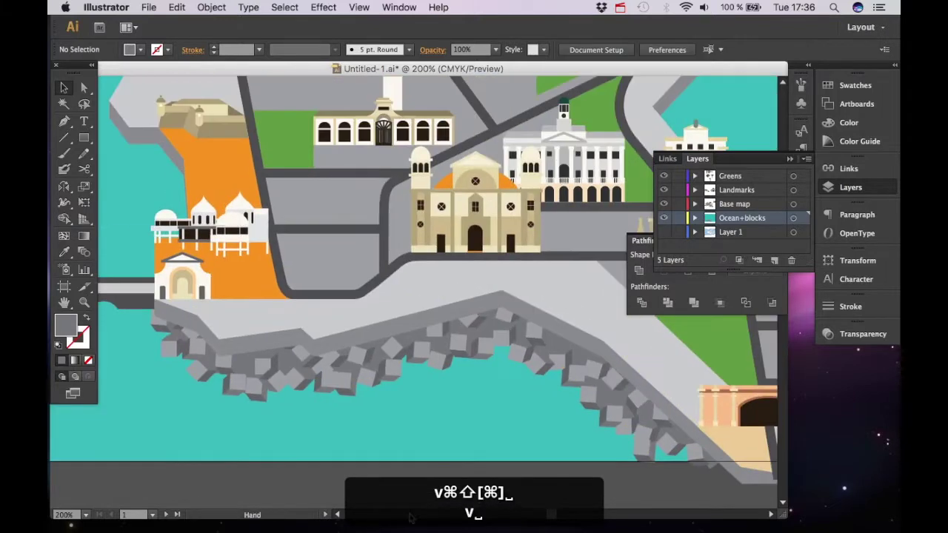
pyautogui.press('space')
pyautogui.moveTo(511, 445); pyautogui.dragTo(486, 324)
pyautogui.press('a')
pyautogui.click(641, 401)
pyautogui.moveTo(635, 405); pyautogui.dragTo(673, 420)
pyautogui.click(537, 482)
# Step: Place extra blocks in the bare gaps along the coast running southeast from the peak
pyautogui.press('v')
pyautogui.moveTo(519, 311); pyautogui.dragTo(541, 370)
pyautogui.moveTo(532, 374); pyautogui.dragTo(552, 352)
pyautogui.moveTo(566, 328); pyautogui.dragTo(684, 328)
pyautogui.moveTo(494, 357); pyautogui.dragTo(352, 372)
pyautogui.moveTo(624, 377); pyautogui.dragTo(403, 326)
pyautogui.moveTo(472, 361); pyautogui.dragTo(552, 429)
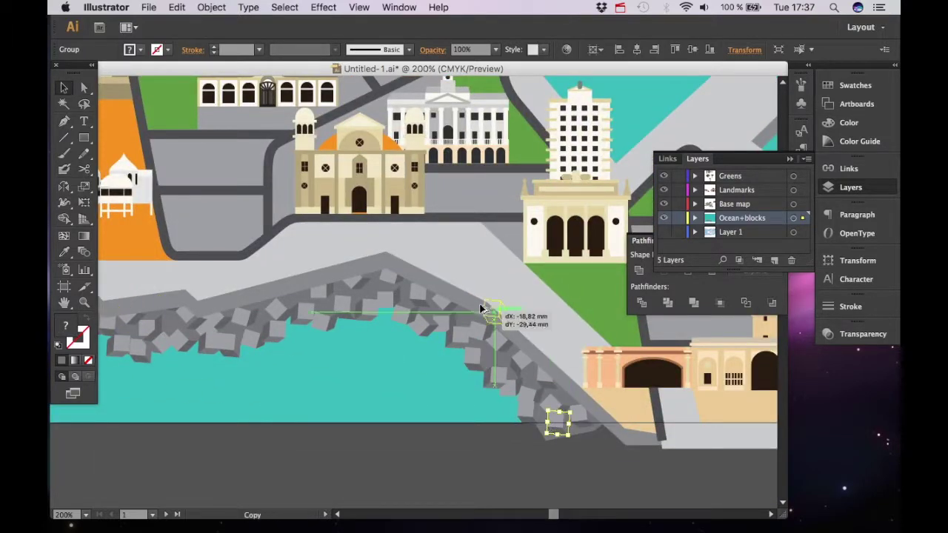
pyautogui.moveTo(482, 308); pyautogui.dragTo(466, 307)
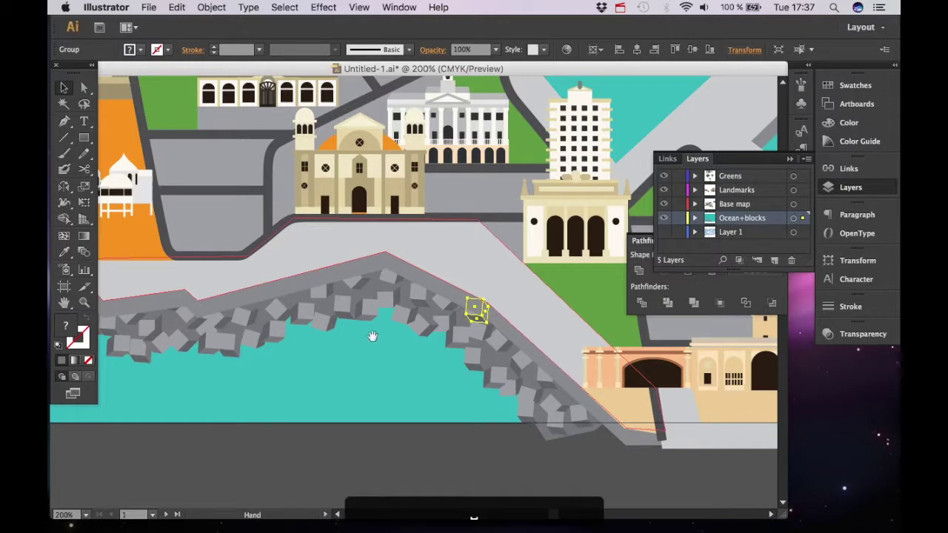
# Step: Copy more blocks into the gaps on both sides of the coastline's peak under the cathedral
pyautogui.hscroll(-3, 504, 319)
pyautogui.scroll(1, 503, 319)
pyautogui.moveTo(542, 337); pyautogui.dragTo(376, 329)
pyautogui.moveTo(361, 326); pyautogui.dragTo(479, 318)
pyautogui.moveTo(479, 318); pyautogui.dragTo(615, 404)
# Step: Try a different grey fill on the backing shape behind the blocks, compare it at overview scale, and undo it
pyautogui.click(719, 470)
pyautogui.click(169, 50)
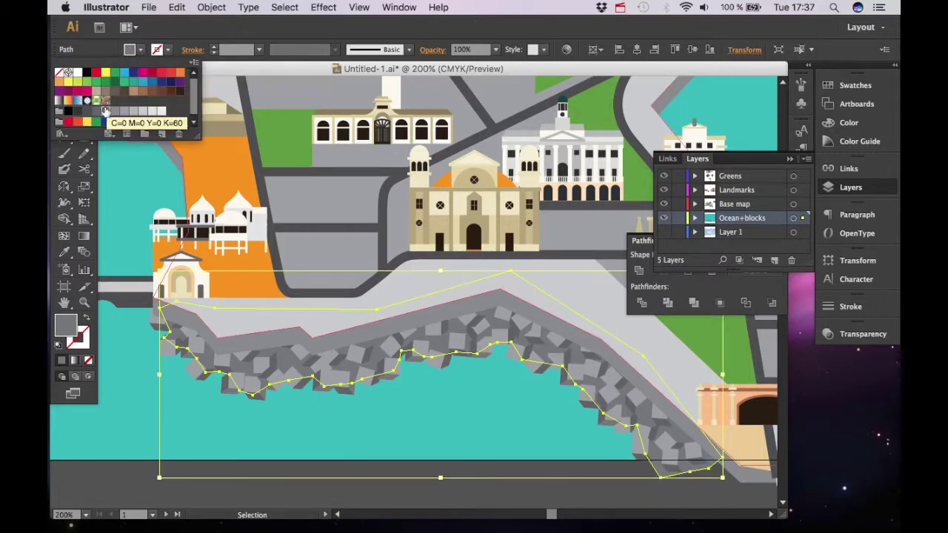
pyautogui.press('v')
pyautogui.click(480, 495)
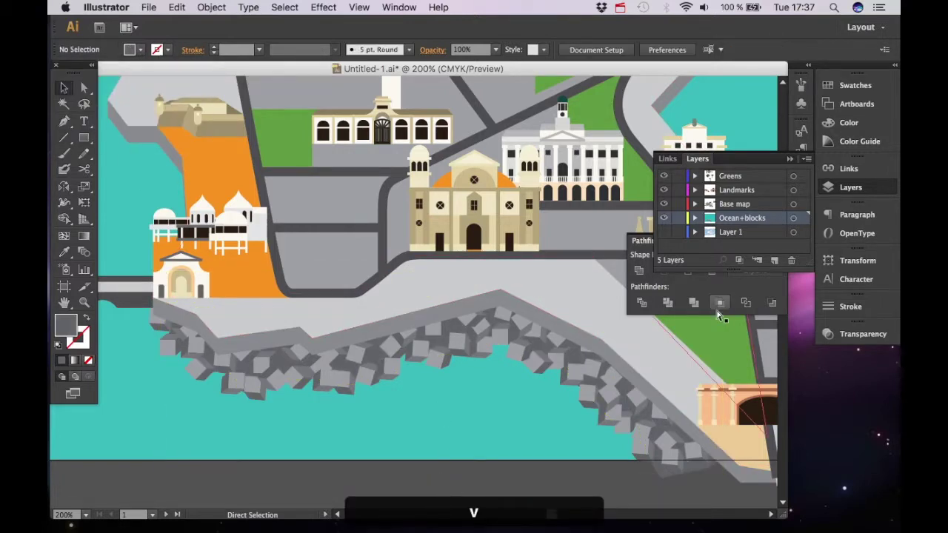
pyautogui.press('super+minus')
pyautogui.press('super+minus')
pyautogui.press('super+minus')
pyautogui.press('super+equal')
pyautogui.press('super+equal')
pyautogui.press('super+equal')
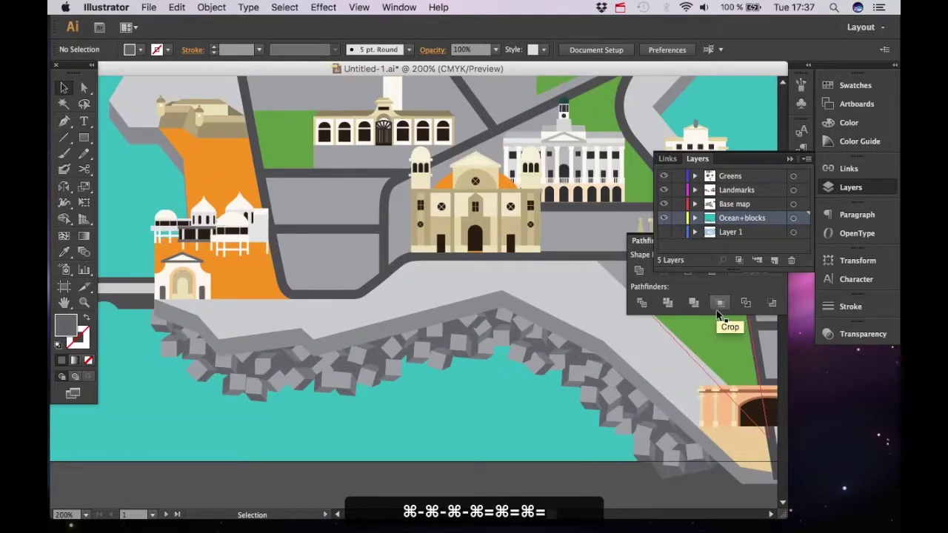
pyautogui.press('super+z')
# Step: Examine the whole map with its block-lined southern shoreline
pyautogui.press('super+minus')
pyautogui.press('super+minus')
pyautogui.press('super+minus')
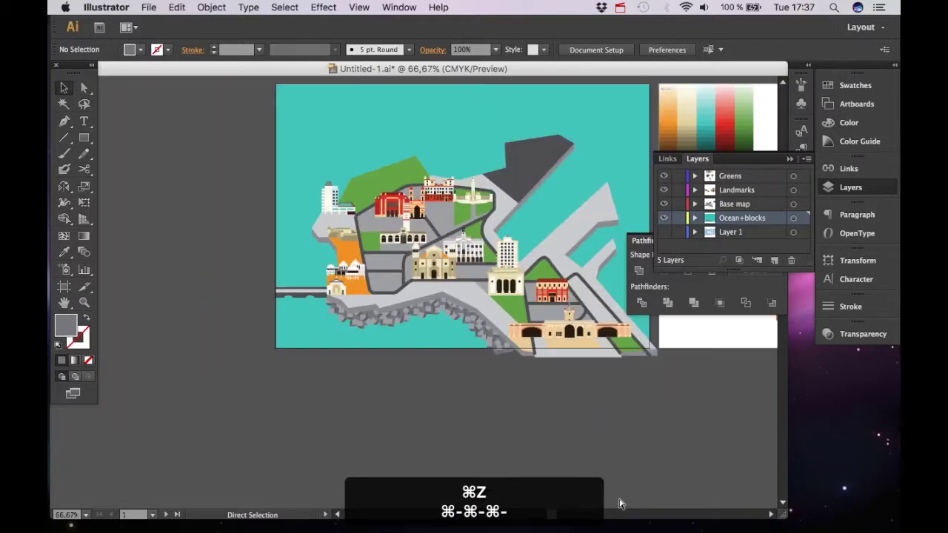
pyautogui.press('super+equal')
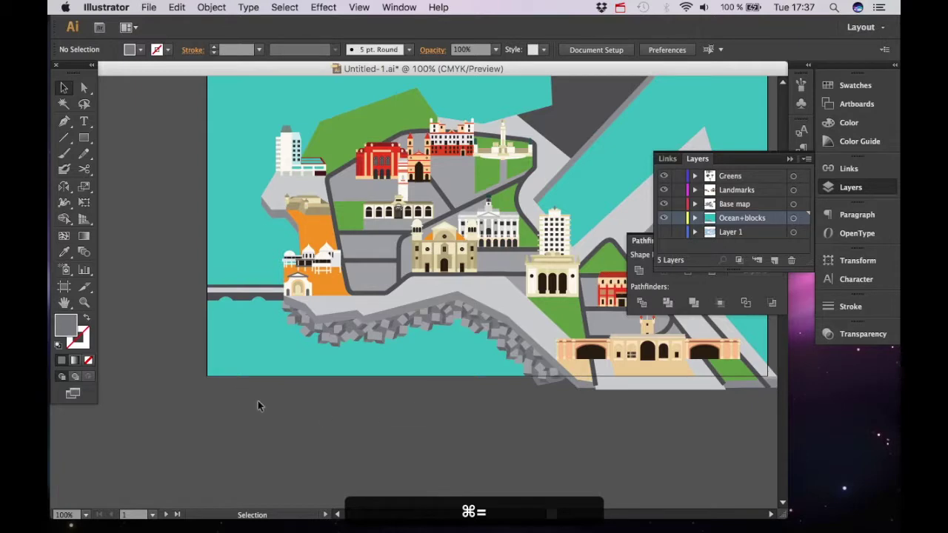
pyautogui.hscroll(-10, 426, 510)
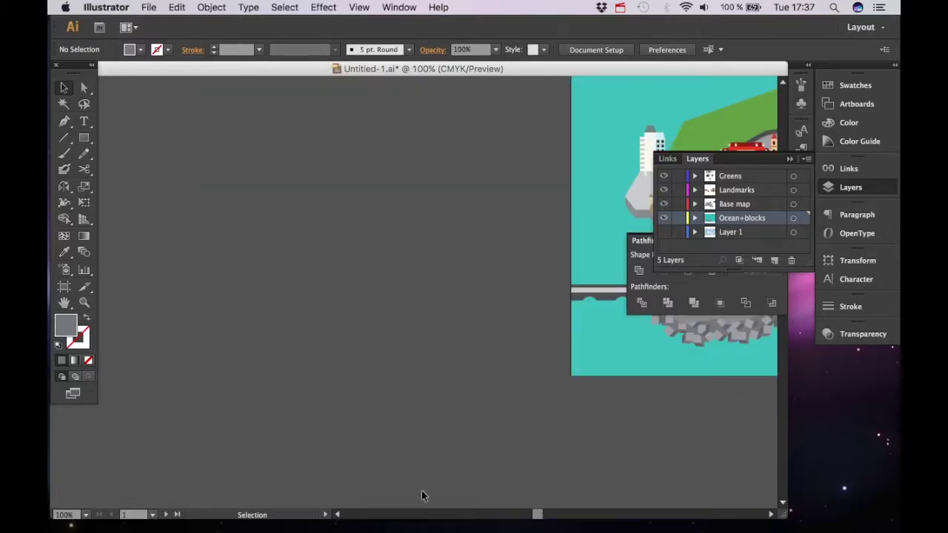
pyautogui.press('space')
pyautogui.moveTo(770, 374); pyautogui.dragTo(316, 444)
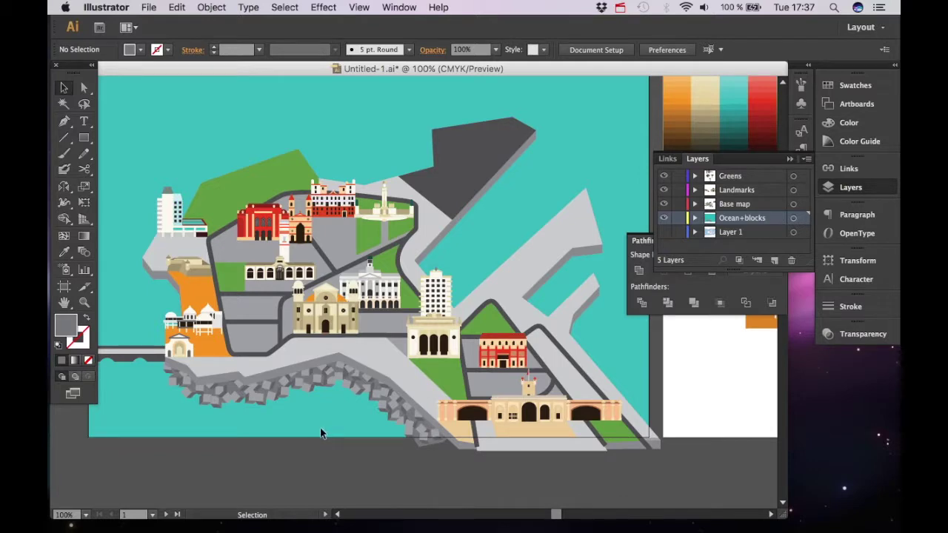
# Step: Try to draw a circle about 8 mm wide in the open ocean north of the green area, and undo it
pyautogui.press('super+=')
pyautogui.press('space')
pyautogui.moveTo(493, 338); pyautogui.dragTo(711, 482)
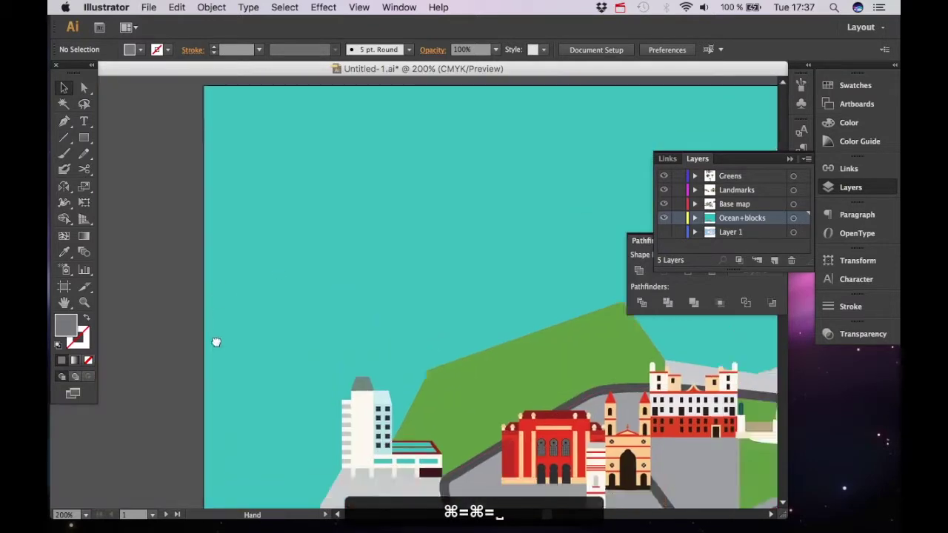
pyautogui.moveTo(369, 259); pyautogui.dragTo(243, 324)
pyautogui.press('super+equal')
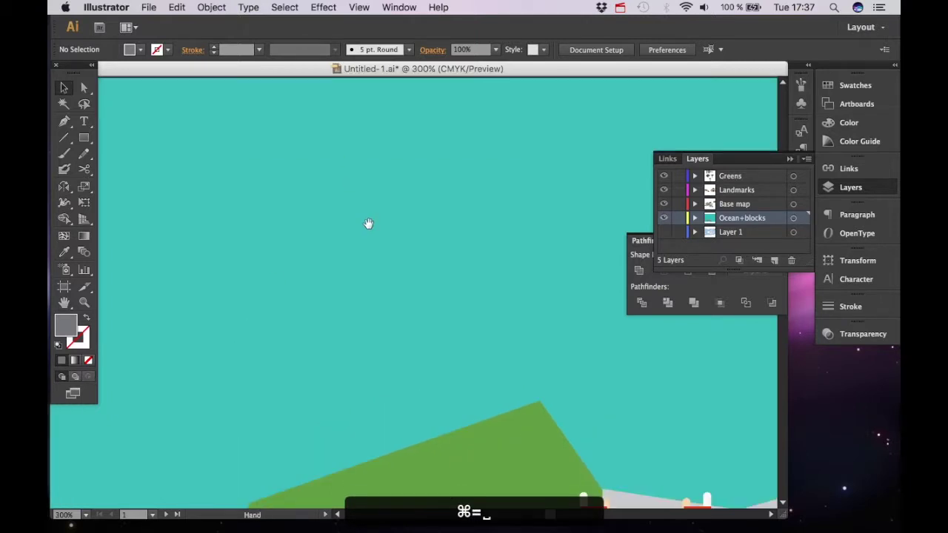
pyautogui.scroll(2, 327, 310)
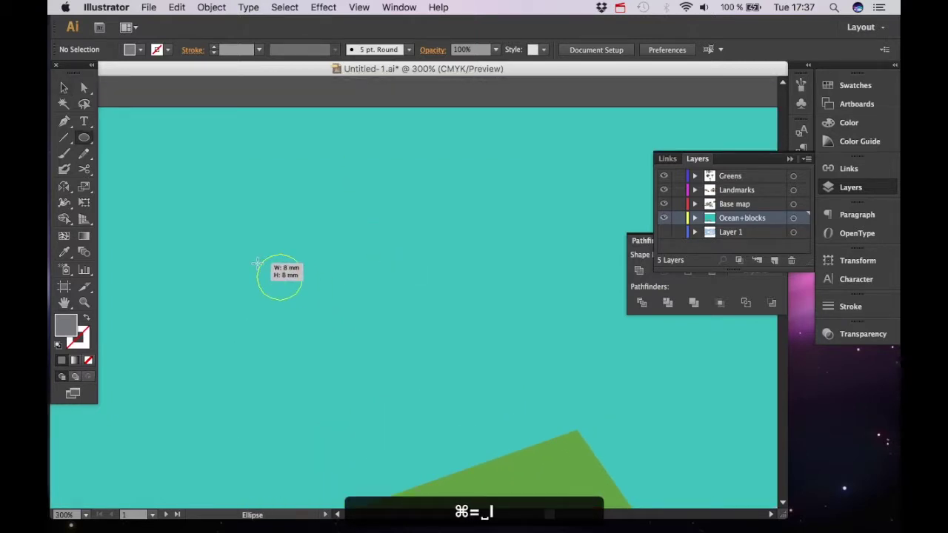
pyautogui.moveTo(266, 271); pyautogui.dragTo(265, 271)
pyautogui.press('super+z')
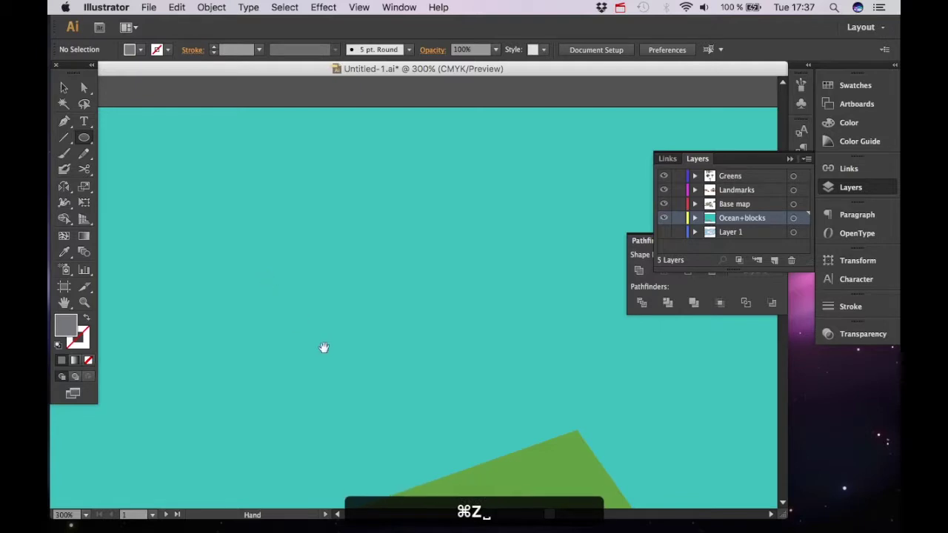
pyautogui.scroll(-5, 321, 236)
pyautogui.scroll(-7, 397, 343)
pyautogui.hscroll(4, 398, 343)
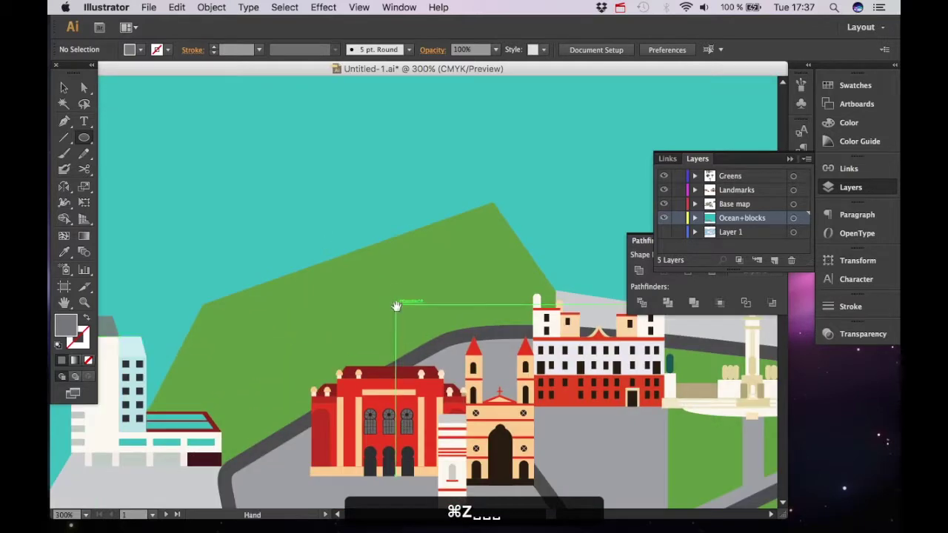
pyautogui.scroll(5, 471, 349)
pyautogui.hscroll(-2, 471, 349)
pyautogui.scroll(5, 472, 349)
pyautogui.hscroll(-2, 471, 349)
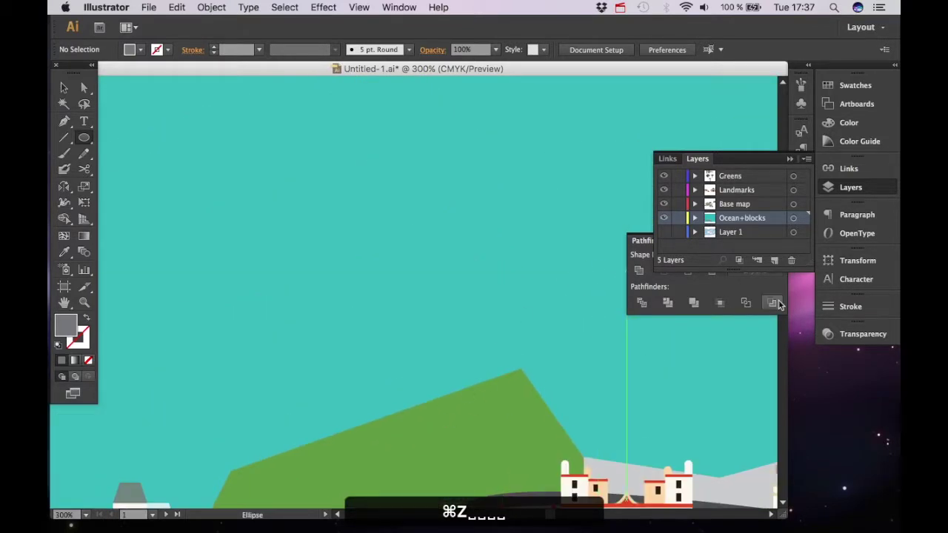
# Step: Add a new layer, move it to the top of the layer stack above Greens, and name it clouds
pyautogui.click(775, 262)
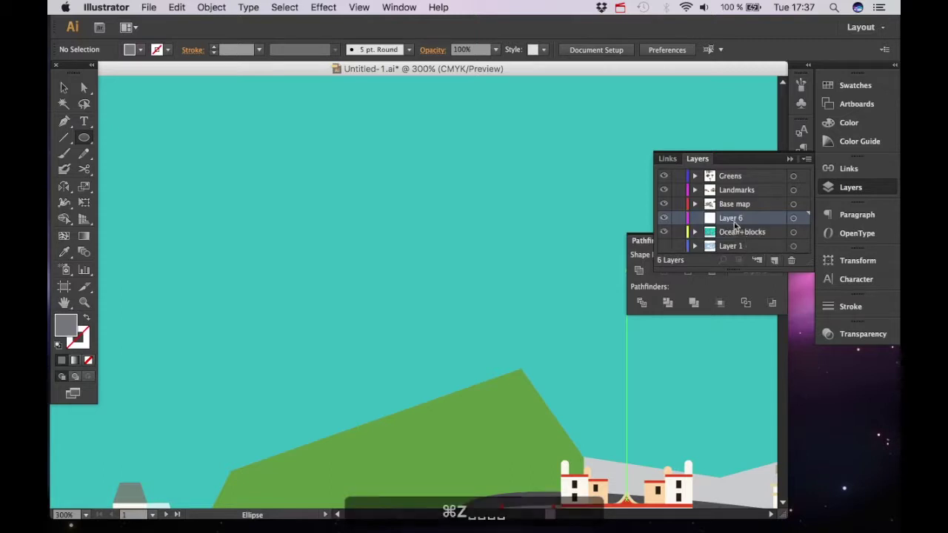
pyautogui.moveTo(734, 221); pyautogui.dragTo(761, 176)
pyautogui.press('cmd+z')
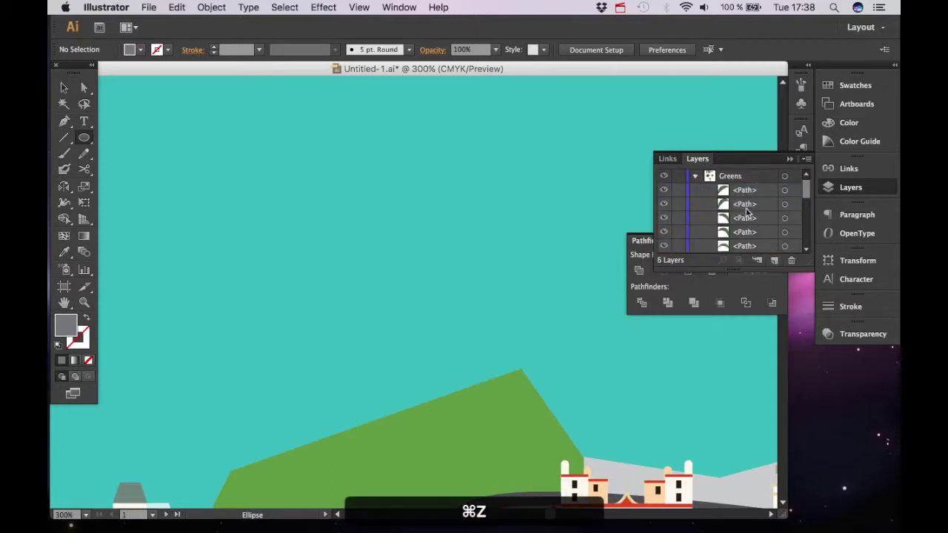
pyautogui.click(697, 179)
pyautogui.moveTo(738, 220); pyautogui.dragTo(746, 176)
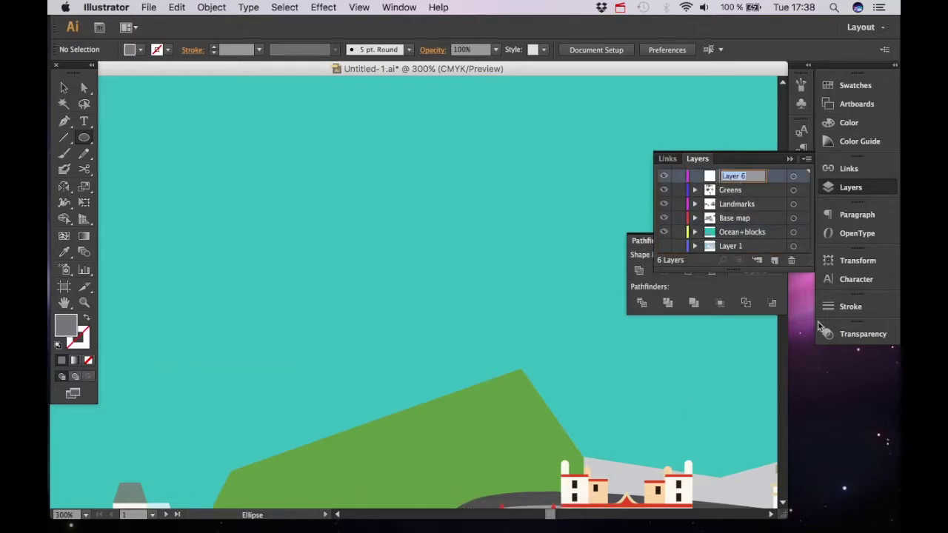
pyautogui.write('clouds')
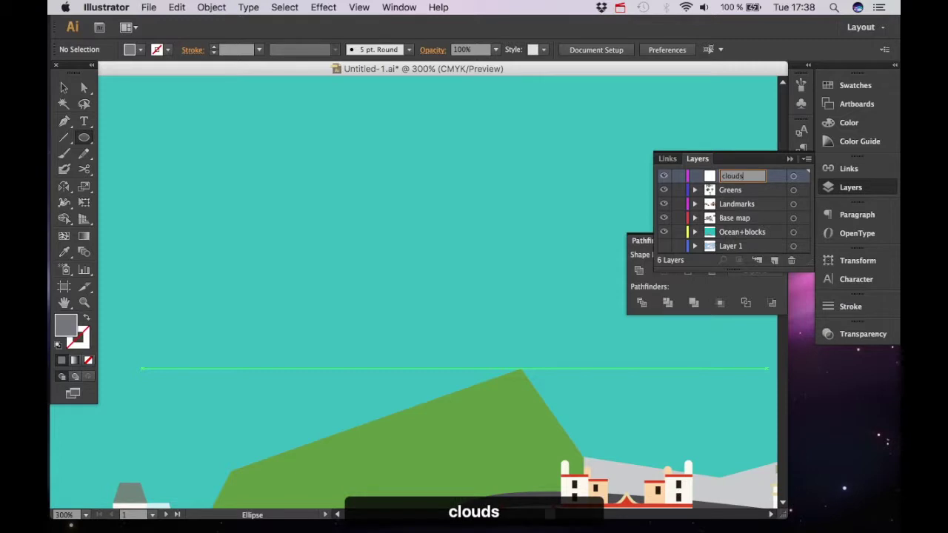
# Step: Draw a small circle in the ocean above the white tower building and fill it white
pyautogui.press('super+minus')
pyautogui.press('super+minus')
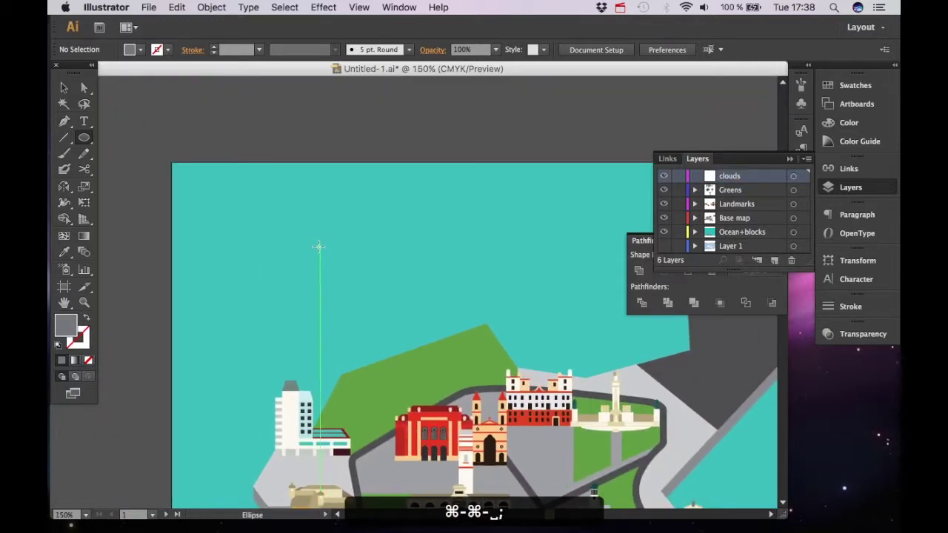
pyautogui.moveTo(308, 243); pyautogui.dragTo(326, 260)
pyautogui.press('super+equal')
pyautogui.press('super+equal')
pyautogui.press('super+equal')
pyautogui.moveTo(441, 173); pyautogui.dragTo(614, 186)
pyautogui.click(141, 51)
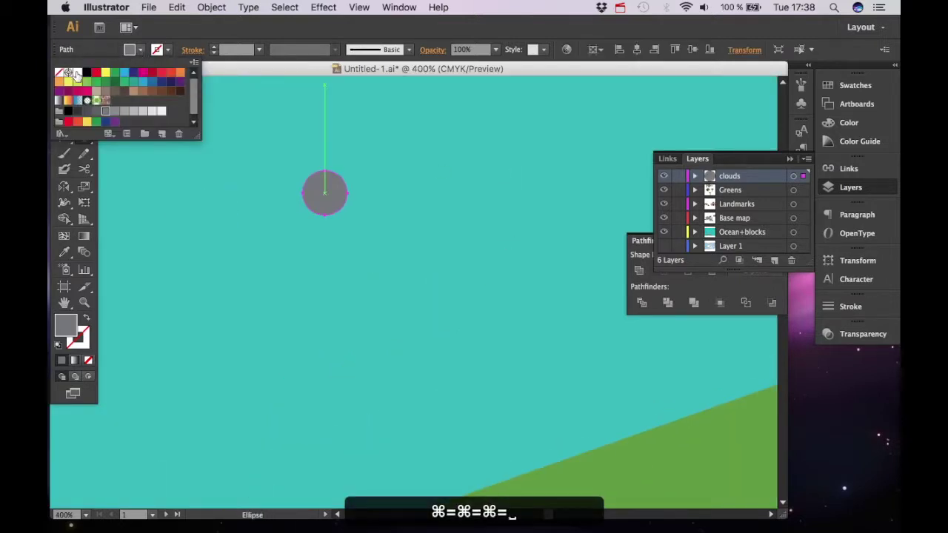
pyautogui.click(78, 73)
# Step: Duplicate the white circle into an overlapping row of three, with a larger one in the middle, forming a cloud
pyautogui.moveTo(445, 266); pyautogui.dragTo(447, 267)
pyautogui.press('v')
pyautogui.moveTo(442, 193); pyautogui.dragTo(457, 208)
pyautogui.moveTo(416, 169); pyautogui.dragTo(344, 177)
pyautogui.moveTo(358, 197); pyautogui.dragTo(404, 202)
pyautogui.moveTo(430, 161); pyautogui.dragTo(417, 175)
pyautogui.moveTo(399, 208); pyautogui.dragTo(395, 208)
# Step: Draw a white rectangle across the bases of the three circles to give the cloud a flat underside
pyautogui.press('m')
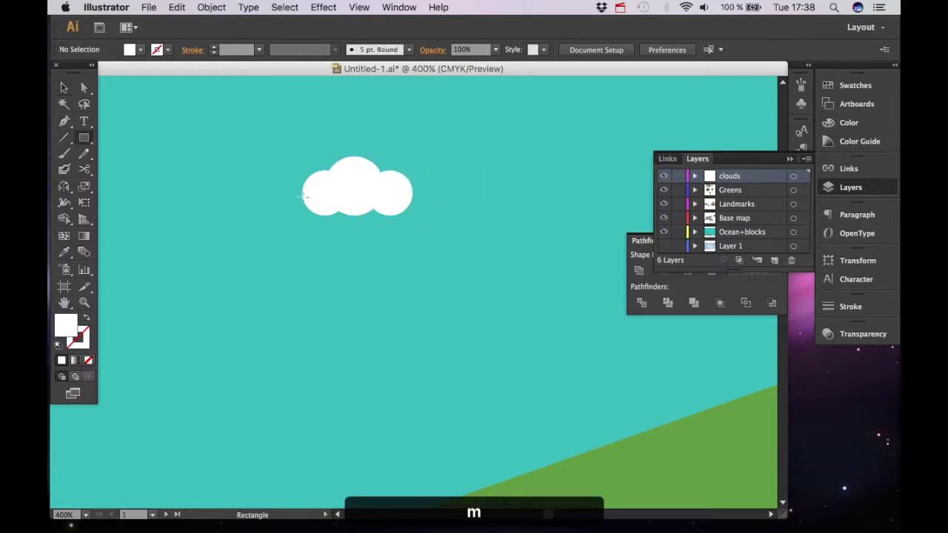
pyautogui.moveTo(324, 192); pyautogui.dragTo(408, 215)
pyautogui.press('v')
pyautogui.click(446, 221)
pyautogui.press('super+equal')
pyautogui.press('super+equal')
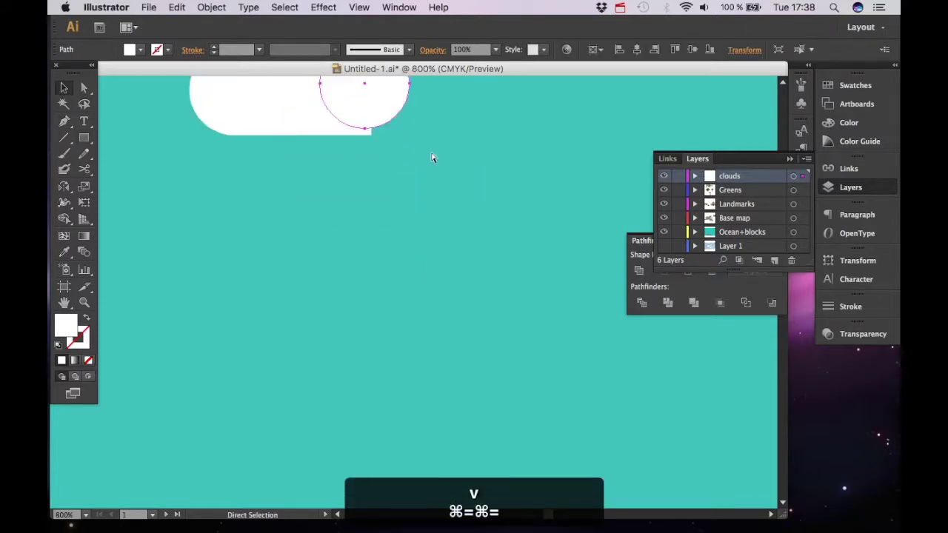
pyautogui.press('super+equal')
pyautogui.press('super+z')
pyautogui.press('super+minus')
pyautogui.press('super+minus')
pyautogui.press('v')
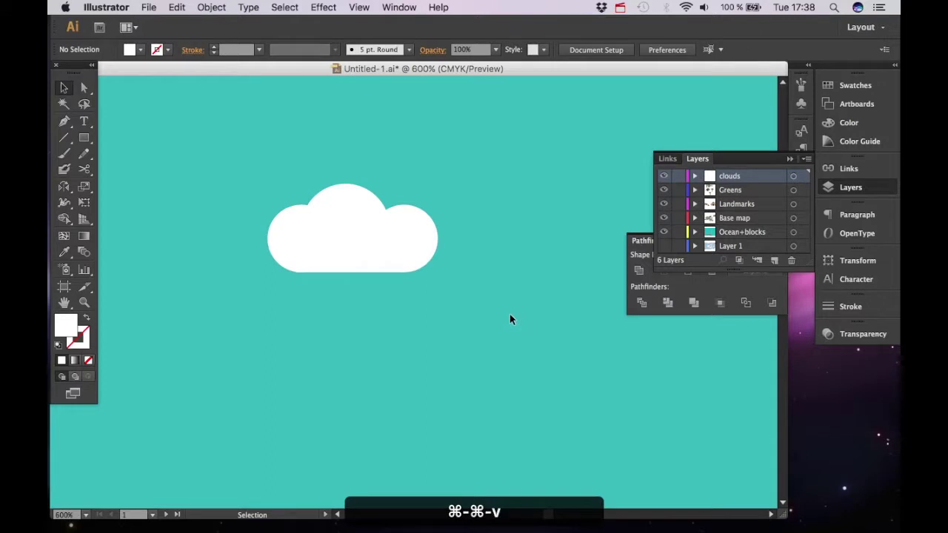
# Step: Select the three circles and the rectangle and unite them into a single cloud shape
pyautogui.moveTo(459, 312); pyautogui.dragTo(474, 305)
pyautogui.click(640, 270)
pyautogui.moveTo(188, 149); pyautogui.dragTo(439, 268)
pyautogui.click(851, 187)
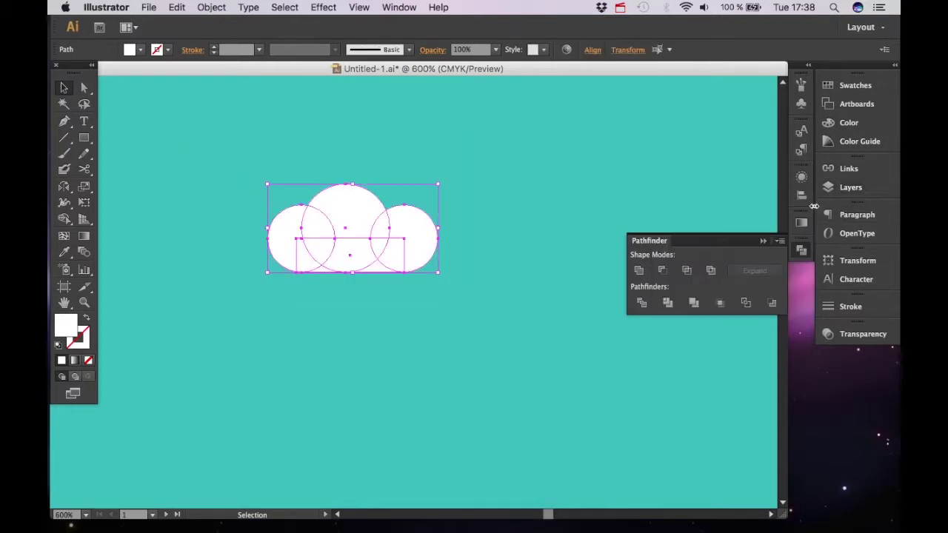
pyautogui.click(638, 269)
pyautogui.click(417, 360)
# Step: Enlarge the white cloud to about 1.4 times its size, keeping it above the green area
pyautogui.press('super+minus')
pyautogui.press('super+minus')
pyautogui.press('super+minus')
pyautogui.press('super+minus')
pyautogui.press('super+minus')
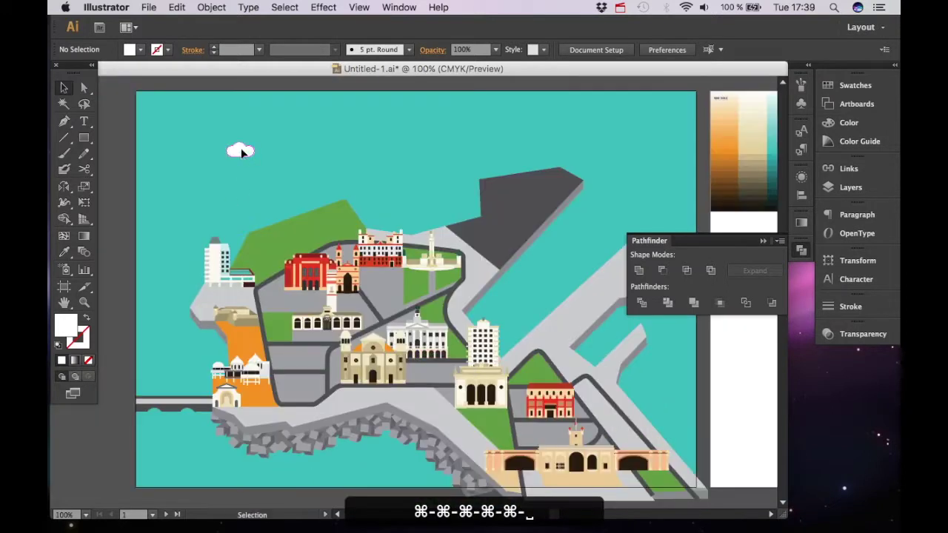
pyautogui.click(242, 157)
pyautogui.moveTo(255, 141); pyautogui.dragTo(265, 136)
pyautogui.click(285, 172)
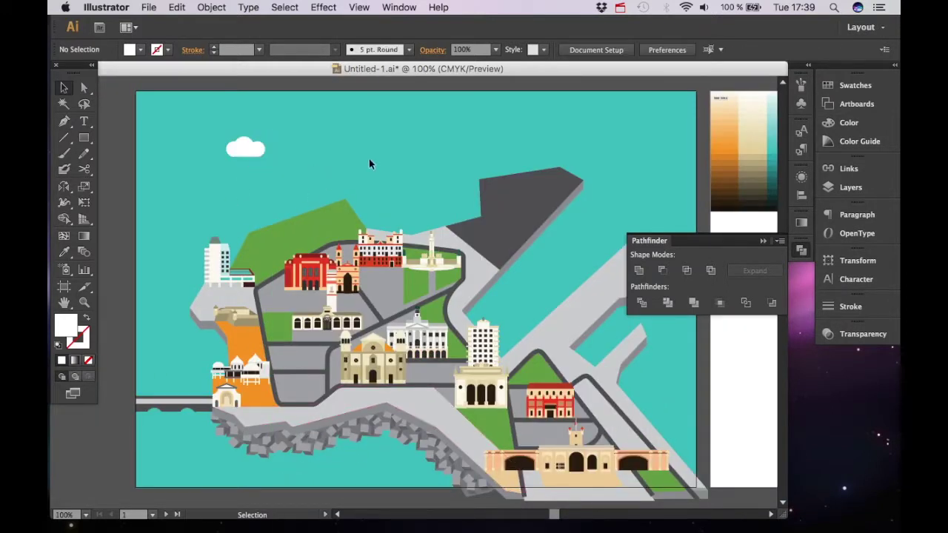
# Step: Duplicate the white cloud beside itself and recolour the copy with a darker teal sampled from the colour palette artboard
pyautogui.press('space')
pyautogui.moveTo(295, 209); pyautogui.dragTo(278, 199)
pyautogui.moveTo(230, 139); pyautogui.dragTo(226, 144)
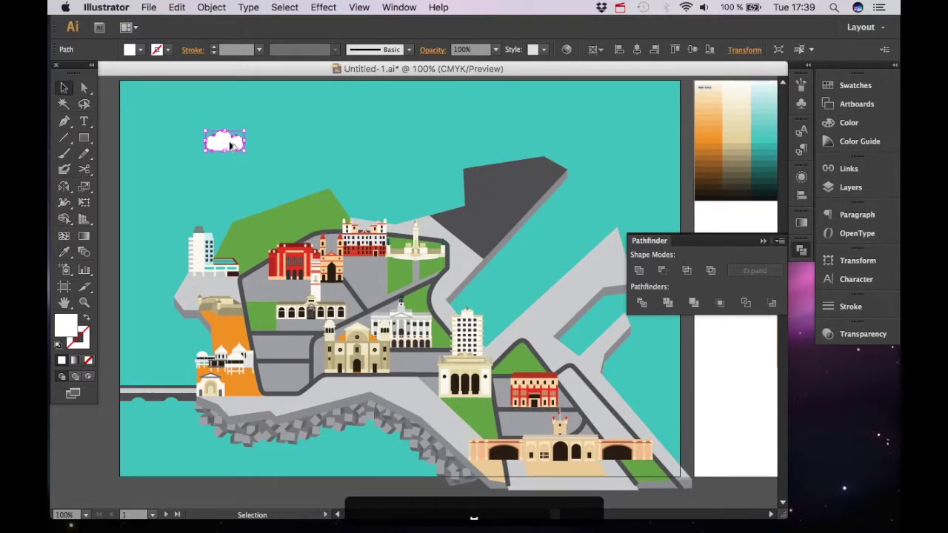
pyautogui.moveTo(231, 146); pyautogui.dragTo(278, 153)
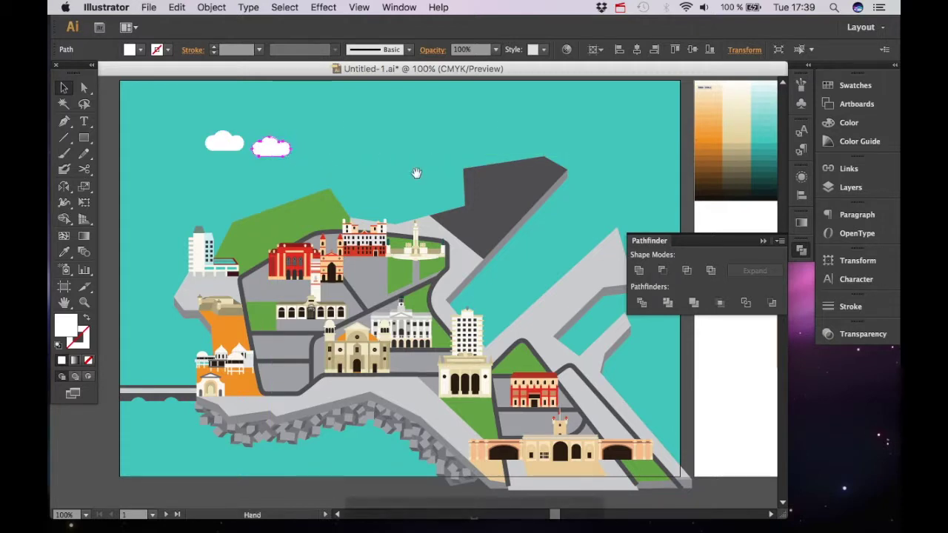
pyautogui.moveTo(417, 173); pyautogui.dragTo(312, 195)
pyautogui.press('i')
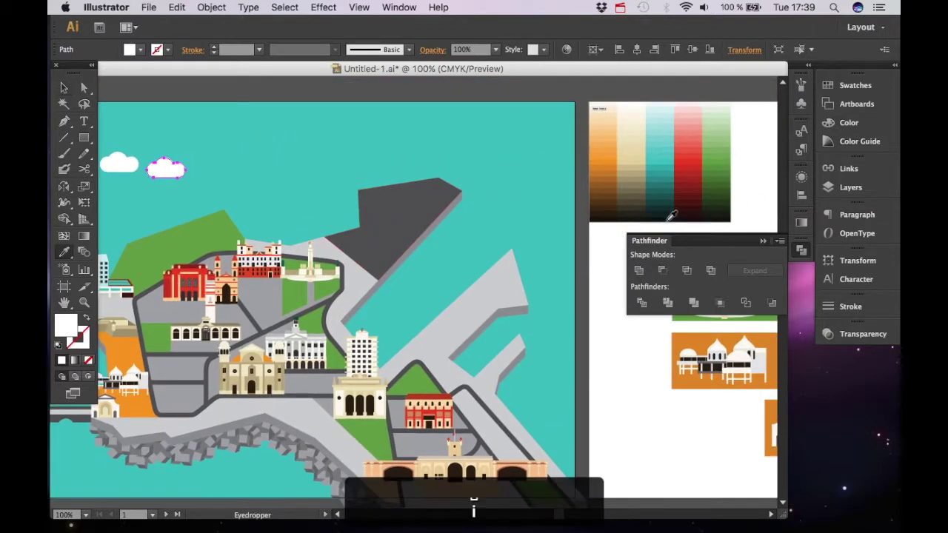
pyautogui.click(665, 163)
# Step: Move the teal copy so it overlaps the white cloud and send it to the back
pyautogui.moveTo(231, 196); pyautogui.dragTo(339, 199)
pyautogui.press('v')
pyautogui.click(338, 212)
pyautogui.hscroll(-4, 340, 212)
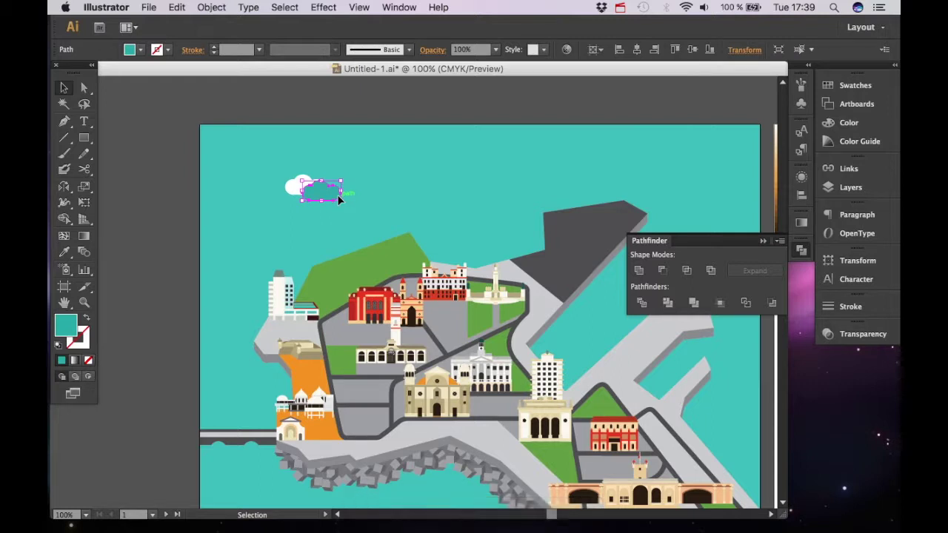
pyautogui.press('super+shift+bracketleft')
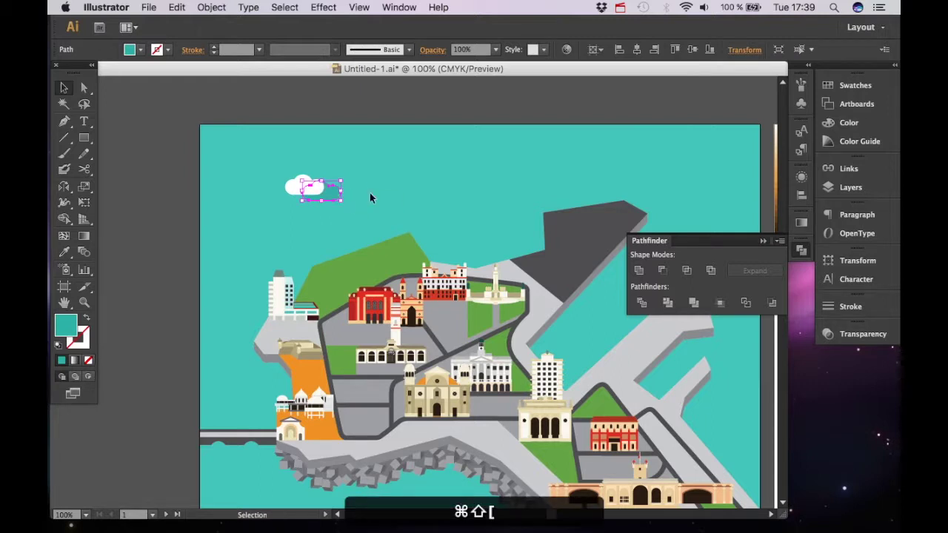
pyautogui.click(370, 198)
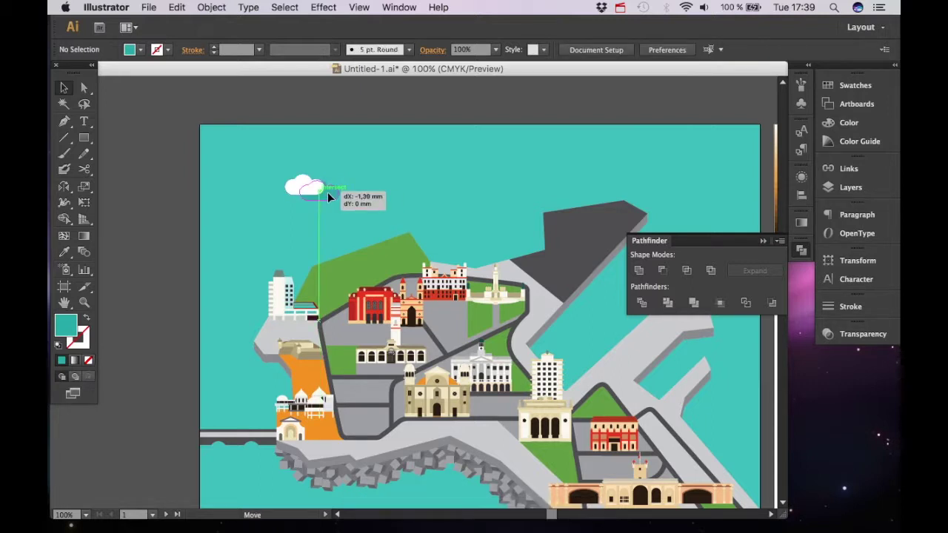
# Step: Offset the teal copy slightly below and to the left of the white cloud as its shadow
pyautogui.press('super+equal')
pyautogui.press('super+equal')
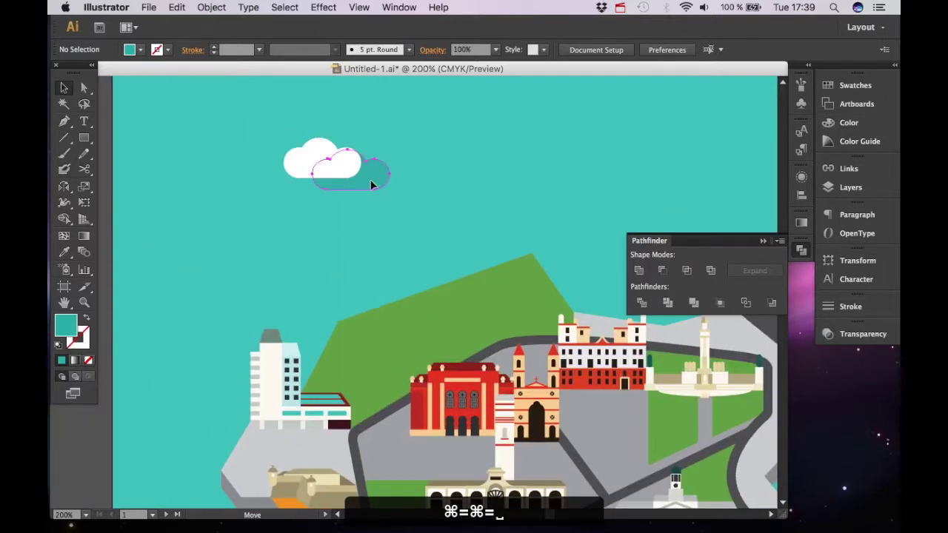
pyautogui.moveTo(371, 182); pyautogui.dragTo(339, 180)
pyautogui.click(459, 137)
pyautogui.moveTo(460, 137); pyautogui.dragTo(444, 42)
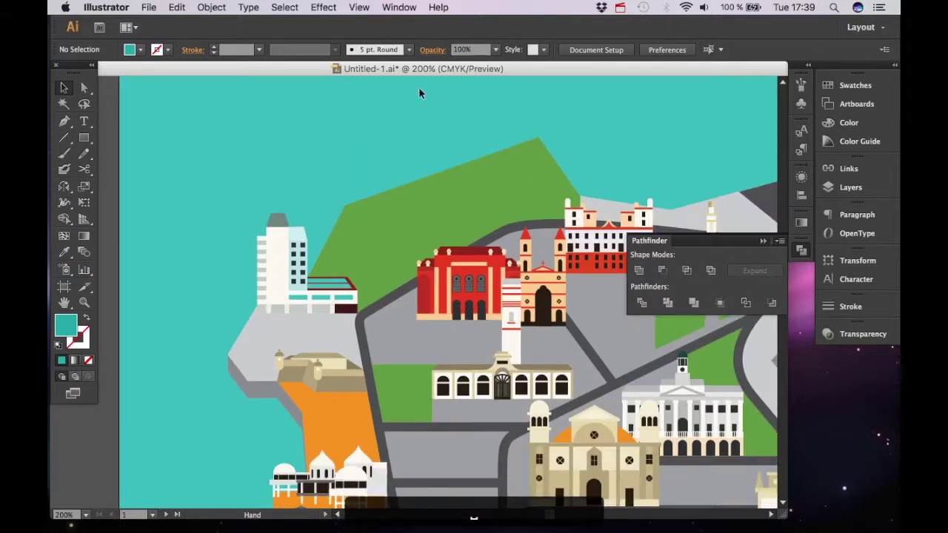
# Step: Nudge the cloud's teal shadow about 0.38 mm further left
pyautogui.scroll(5, 333, 245)
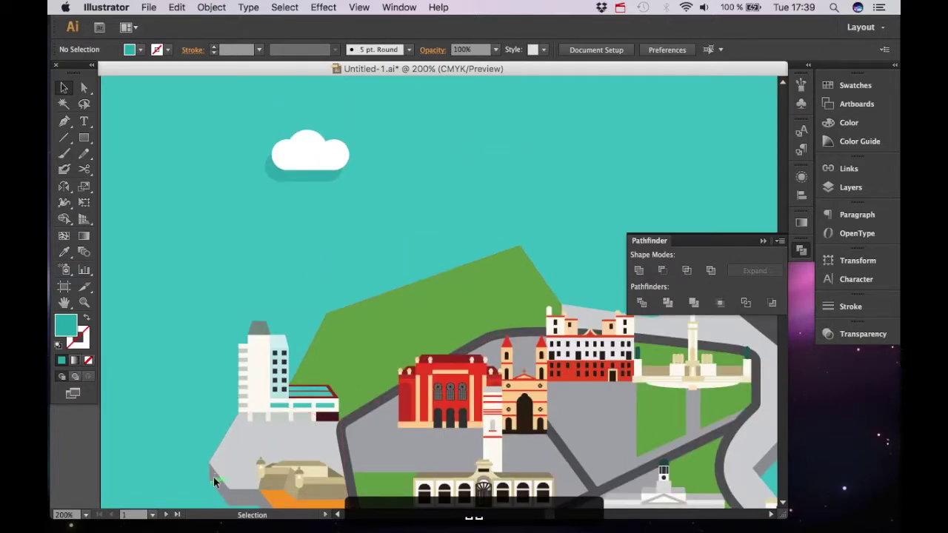
pyautogui.press('space')
pyautogui.moveTo(420, 424); pyautogui.dragTo(413, 305)
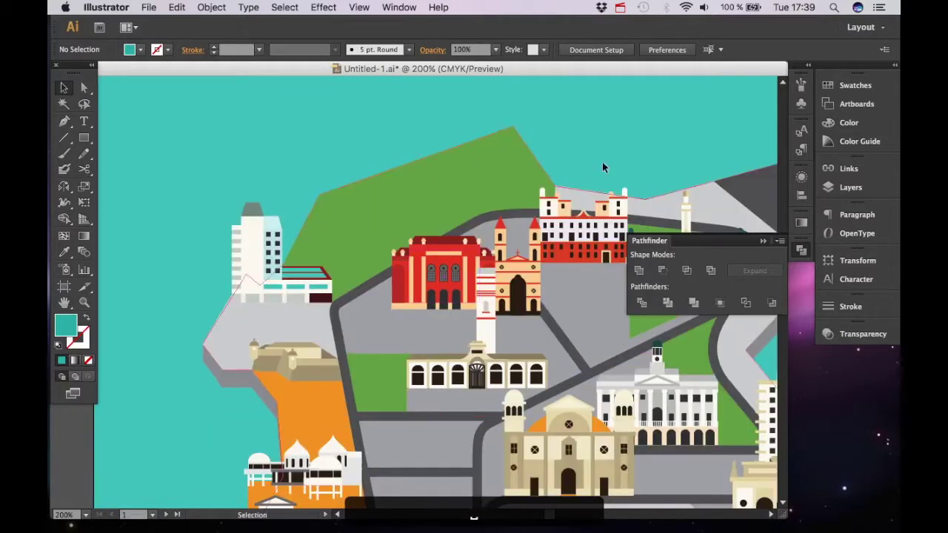
pyautogui.press('space')
pyautogui.scroll(6, 367, 233)
pyautogui.click(351, 205)
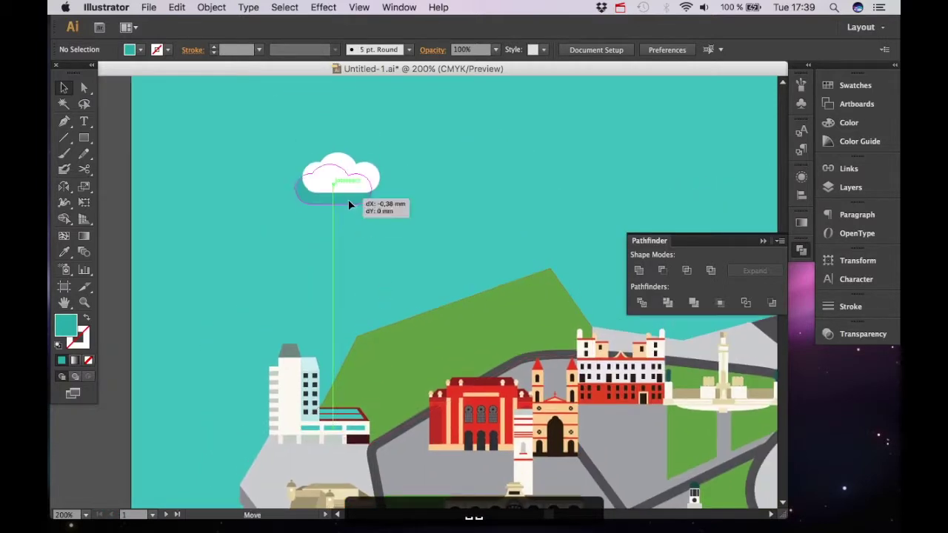
pyautogui.click(463, 209)
pyautogui.press('super+minus')
pyautogui.press('super+minus')
pyautogui.press('super+minus')
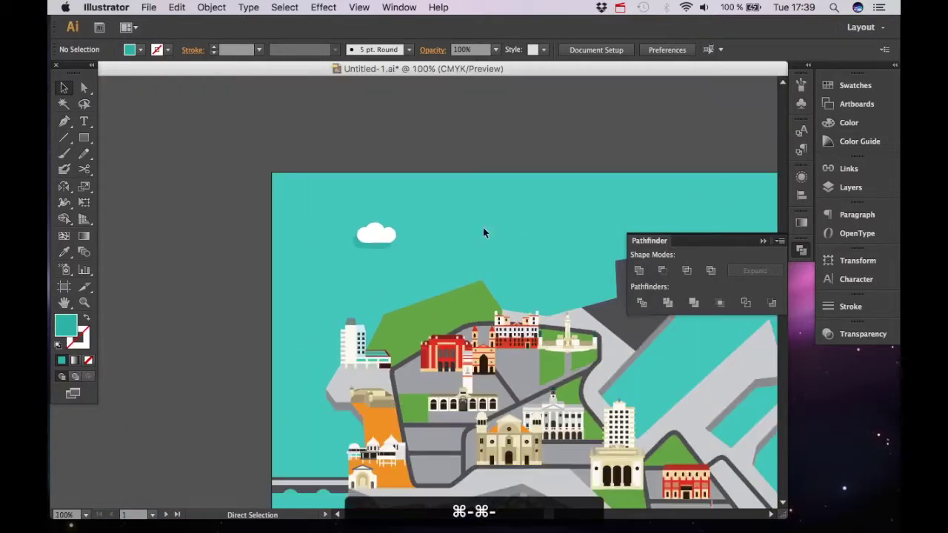
pyautogui.press('super+equal')
pyautogui.press('super+equal')
pyautogui.press('super+equal')
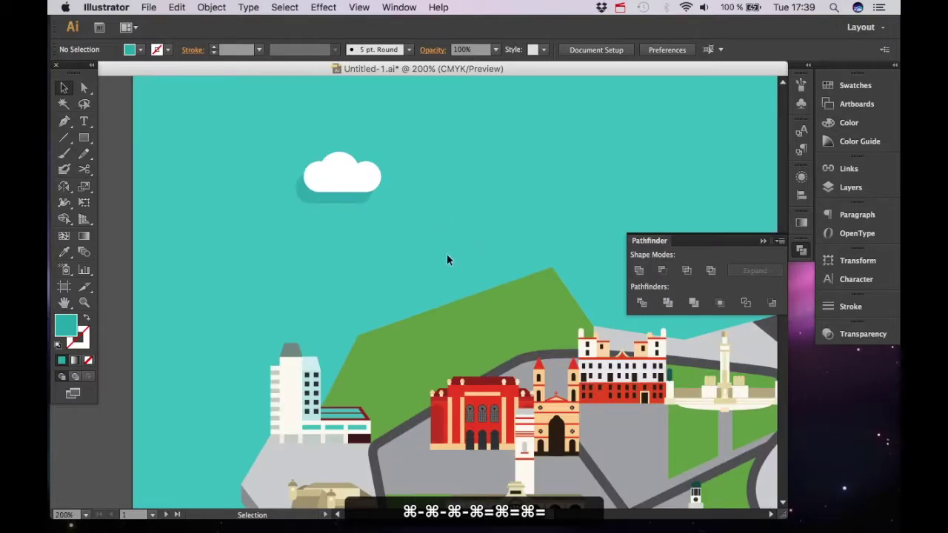
# Step: Draw overlapping teal circles of different sizes in the ocean northeast of the dark grey area to form a second cloud
pyautogui.press('super+minus')
pyautogui.press('super+minus')
pyautogui.press('space')
pyautogui.moveTo(516, 239); pyautogui.dragTo(491, 309)
pyautogui.press('space')
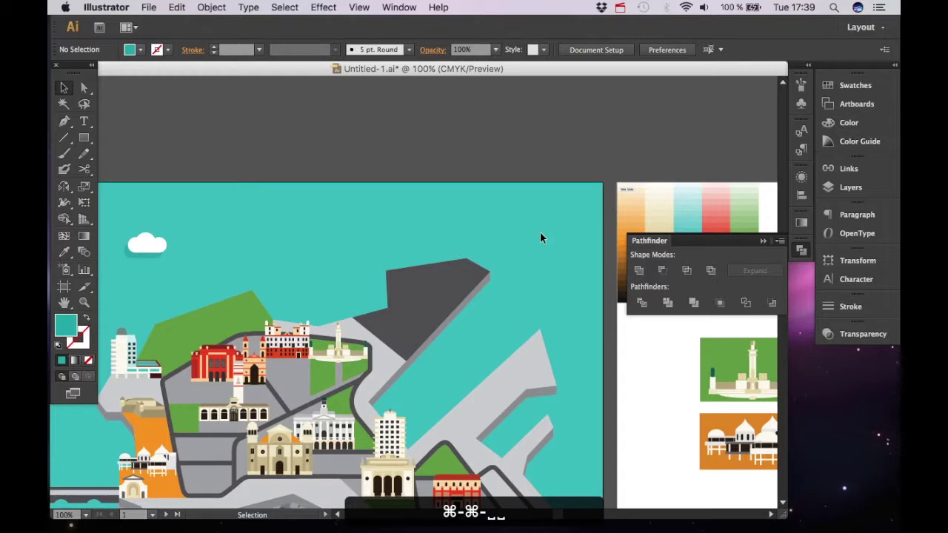
pyautogui.press('super+equal')
pyautogui.press('super+equal')
pyautogui.press('super+equal')
pyautogui.press('space')
pyautogui.moveTo(544, 237); pyautogui.dragTo(413, 390)
pyautogui.press('l')
pyautogui.moveTo(433, 261); pyautogui.dragTo(455, 280)
pyautogui.moveTo(467, 247); pyautogui.dragTo(497, 273)
pyautogui.moveTo(508, 264)
pyautogui.mouseDown()
pyautogui.moveTo(526, 280)
pyautogui.moveTo(553, 279)
pyautogui.mouseUp()
pyautogui.press('v')
pyautogui.moveTo(538, 264); pyautogui.dragTo(475, 254)
# Step: Add a rectangle across the second cloud's base and shift its small end circle about 0.47 mm to the right
pyautogui.press('super+equal')
pyautogui.press('super+equal')
pyautogui.press('m')
pyautogui.moveTo(336, 238); pyautogui.dragTo(501, 279)
pyautogui.press('v')
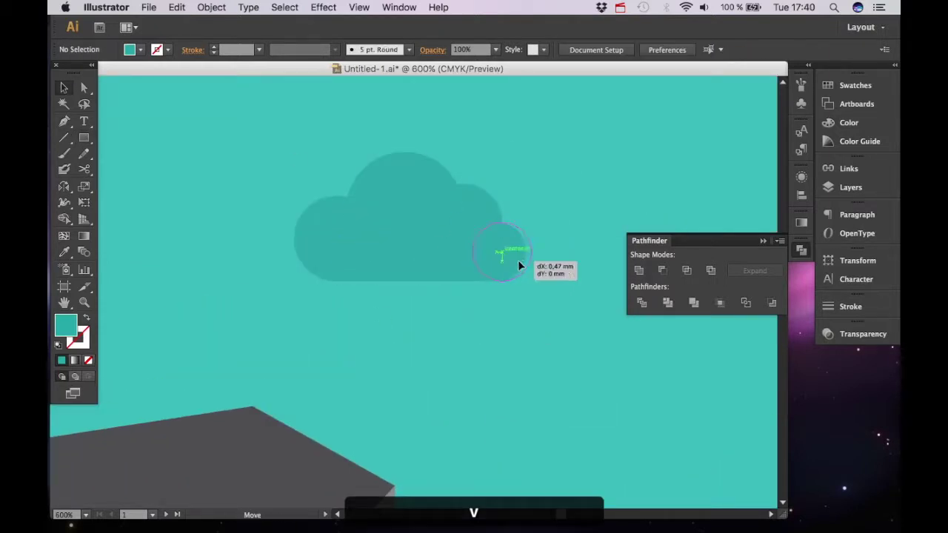
# Step: Unite the second cloud's shapes and offset a white-filled cloud above a teal one that serves as its shadow
pyautogui.moveTo(547, 304); pyautogui.dragTo(311, 171)
pyautogui.click(639, 270)
pyautogui.click(141, 50)
pyautogui.click(73, 71)
pyautogui.keyDown('alt'); pyautogui.moveTo(422, 237); pyautogui.dragTo(427, 189); pyautogui.keyUp('alt')
pyautogui.press('super+minus')
pyautogui.press('super+minus')
pyautogui.press('super+minus')
pyautogui.press('super+minus')
pyautogui.press('c')
pyautogui.press('v')
pyautogui.press('space')
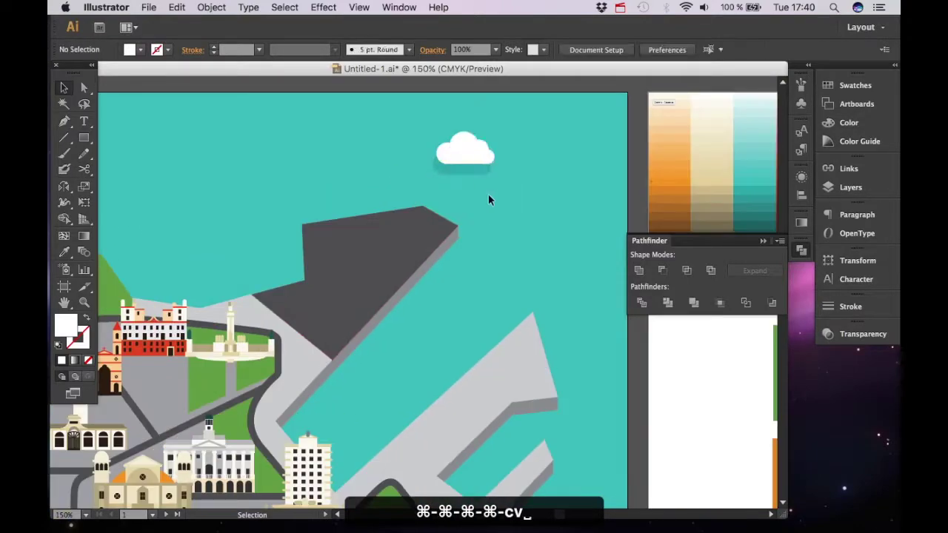
# Step: Group the second cloud with its shadow, enlarge the group slightly and move it down and to the right
pyautogui.moveTo(510, 187); pyautogui.dragTo(424, 123)
pyautogui.press('super+g')
pyautogui.moveTo(494, 175); pyautogui.dragTo(510, 185)
pyautogui.moveTo(469, 165); pyautogui.dragTo(505, 206)
pyautogui.press('space')
pyautogui.moveTo(252, 474); pyautogui.dragTo(398, 328)
pyautogui.press('super+minus')
pyautogui.press('super+minus')
pyautogui.press('super+minus')
pyautogui.press('super+equal')
pyautogui.press('super+equal')
pyautogui.press('super+minus')
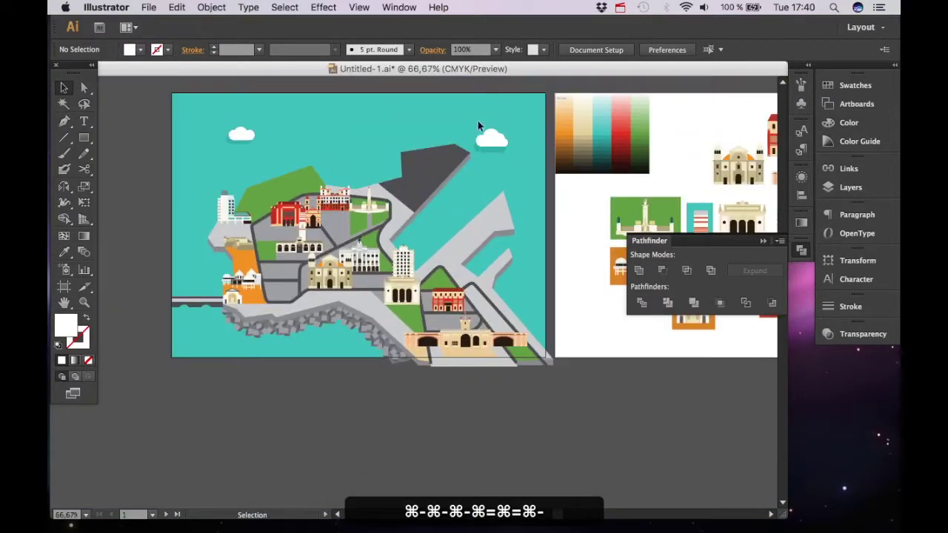
pyautogui.press('super+z')
# Step: Draw three overlapping white circles in the ocean below the bridge to form a third cloud
pyautogui.press('space')
pyautogui.moveTo(411, 186); pyautogui.dragTo(417, 175)
pyautogui.press('super+equal')
pyautogui.press('space')
pyautogui.moveTo(320, 181); pyautogui.dragTo(415, 263)
pyautogui.press('super+equal')
pyautogui.press('super+equal')
pyautogui.press('super+equal')
pyautogui.moveTo(326, 437); pyautogui.dragTo(444, 277)
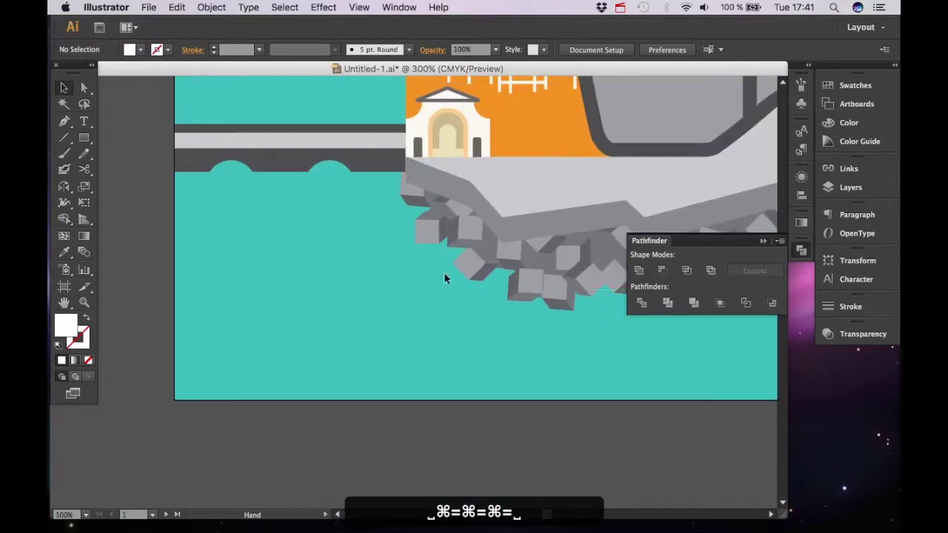
pyautogui.press('l')
pyautogui.moveTo(249, 289)
pyautogui.mouseDown()
pyautogui.moveTo(277, 317)
pyautogui.moveTo(292, 303)
pyautogui.mouseUp()
pyautogui.press('v')
# Step: Draw a white rectangle across the base of the third cloud's circles
pyautogui.press('super+equal')
pyautogui.press('super+equal')
pyautogui.press('space')
pyautogui.moveTo(366, 379); pyautogui.dragTo(550, 386)
pyautogui.press('m')
pyautogui.moveTo(294, 315); pyautogui.dragTo(368, 342)
pyautogui.press('a')
pyautogui.press('v')
pyautogui.press('super+equal')
pyautogui.press('super+equal')
pyautogui.press('v')
pyautogui.press('space')
pyautogui.press('a')
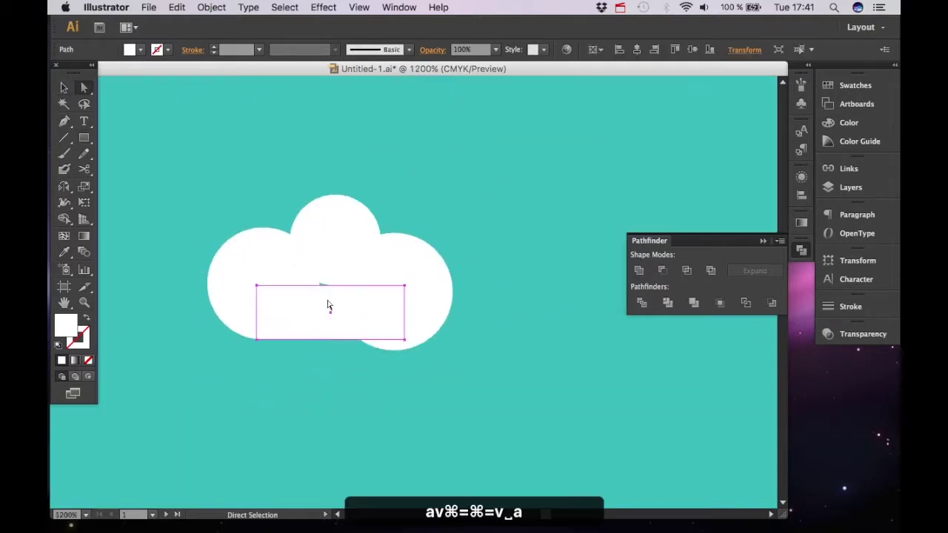
# Step: Move the third cloud's right circle up to line up with the bottom edge of the rectangle
pyautogui.press('v')
pyautogui.moveTo(429, 321); pyautogui.dragTo(431, 309)
pyautogui.moveTo(429, 290); pyautogui.dragTo(432, 290)
pyautogui.click(415, 360)
# Step: Recolour a copy of the third cloud with the darker shadow teal and offset it slightly below the white one
pyautogui.press('super+minus')
pyautogui.press('super+minus')
pyautogui.press('super+minus')
pyautogui.press('super+minus')
pyautogui.press('super+minus')
pyautogui.press('v')
pyautogui.press('space')
pyautogui.moveTo(429, 138); pyautogui.dragTo(317, 482)
pyautogui.press('i')
pyautogui.click(377, 150)
pyautogui.press('v')
pyautogui.moveTo(317, 314); pyautogui.dragTo(325, 118)
pyautogui.moveTo(369, 366); pyautogui.dragTo(286, 357)
pyautogui.press('super+minus')
pyautogui.press('super+minus')
pyautogui.moveTo(404, 278); pyautogui.dragTo(380, 265)
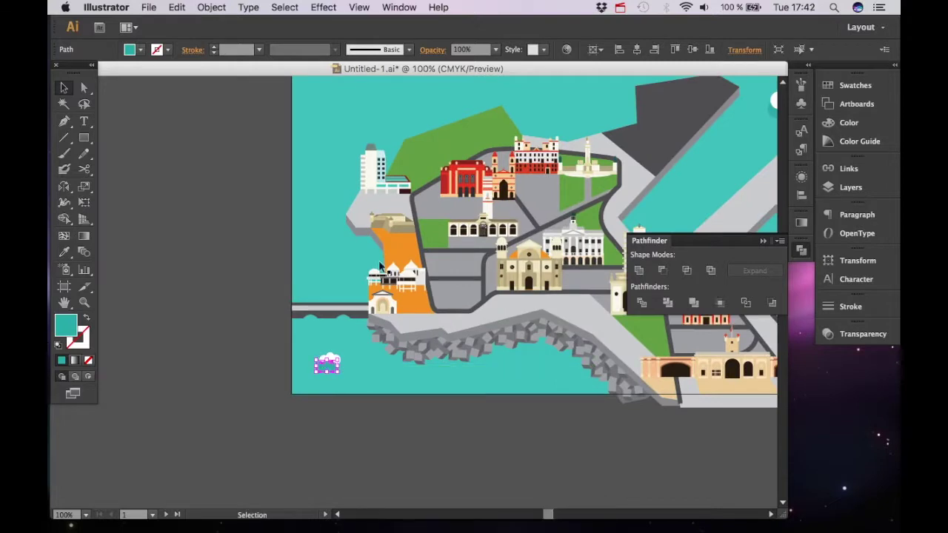
# Step: Send the teal shadow behind the third cloud and group the cloud with its shadow
pyautogui.press('super+shift+bracketleft')
pyautogui.press('v')
pyautogui.moveTo(303, 344); pyautogui.dragTo(356, 382)
pyautogui.press('super+z')
pyautogui.press('super+g')
pyautogui.click(385, 437)
# Step: Look over the map's clouds, buildings, roads and rocky coastline up close
pyautogui.press('space')
pyautogui.moveTo(477, 191); pyautogui.dragTo(290, 238)
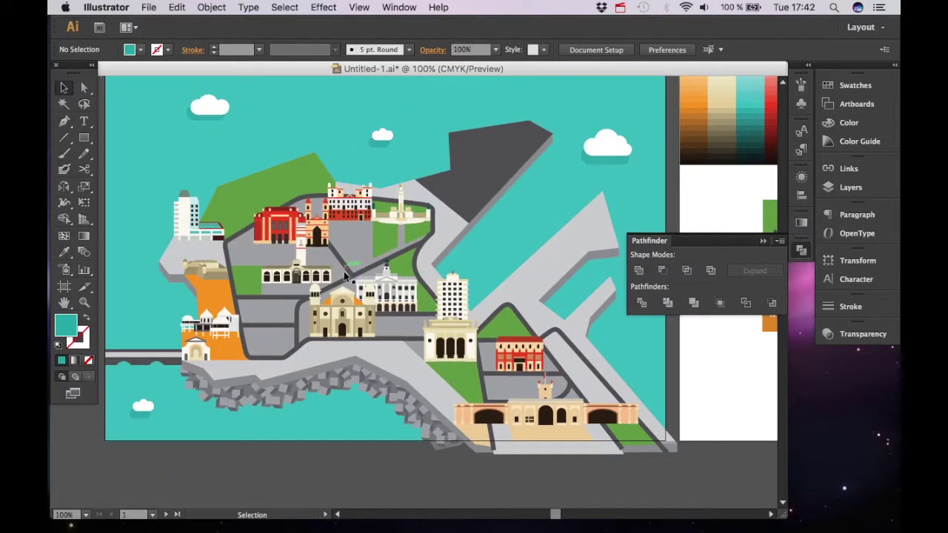
pyautogui.press('super+plus')
pyautogui.press('super+plus')
pyautogui.moveTo(228, 232); pyautogui.dragTo(317, 251)
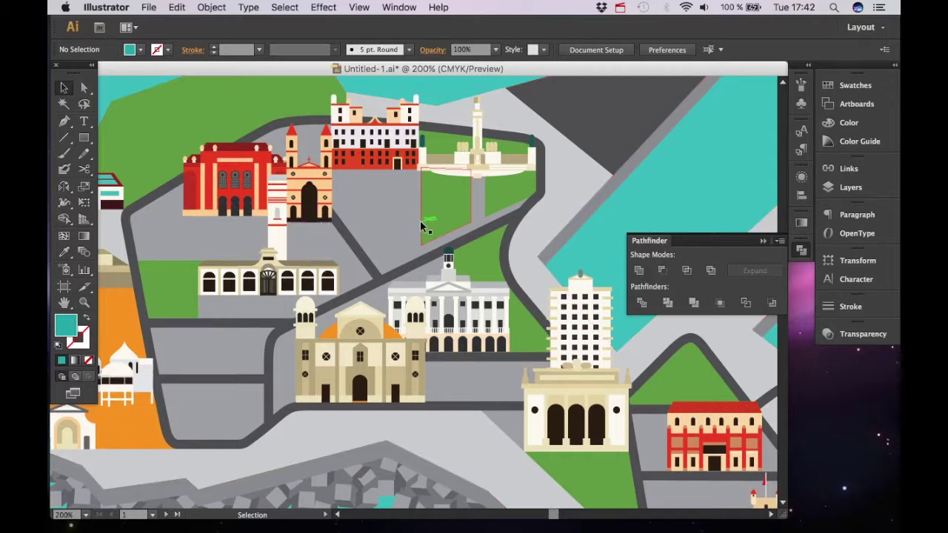
pyautogui.press('space')
pyautogui.moveTo(368, 243); pyautogui.dragTo(484, 349)
pyautogui.press('space')
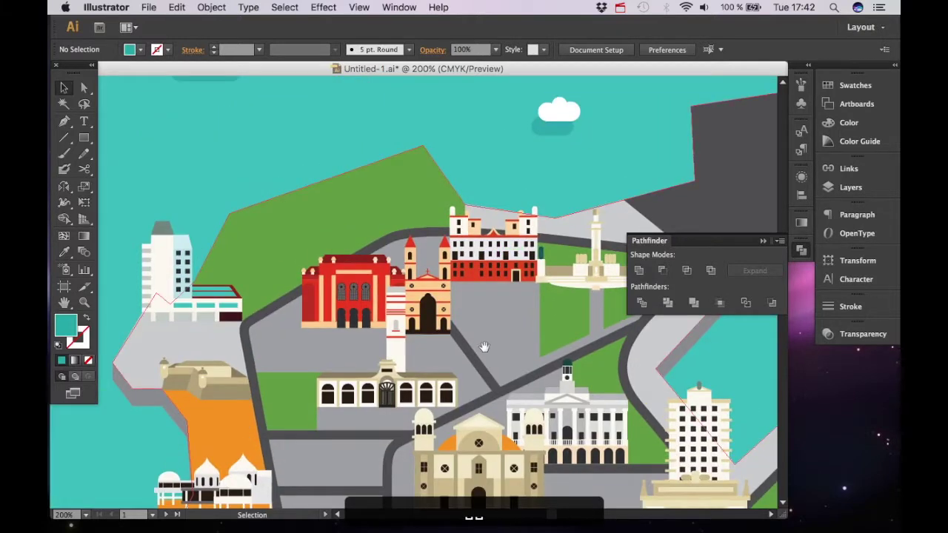
pyautogui.moveTo(579, 421); pyautogui.dragTo(365, 319)
pyautogui.press('space')
pyautogui.moveTo(438, 241); pyautogui.dragTo(646, 164)
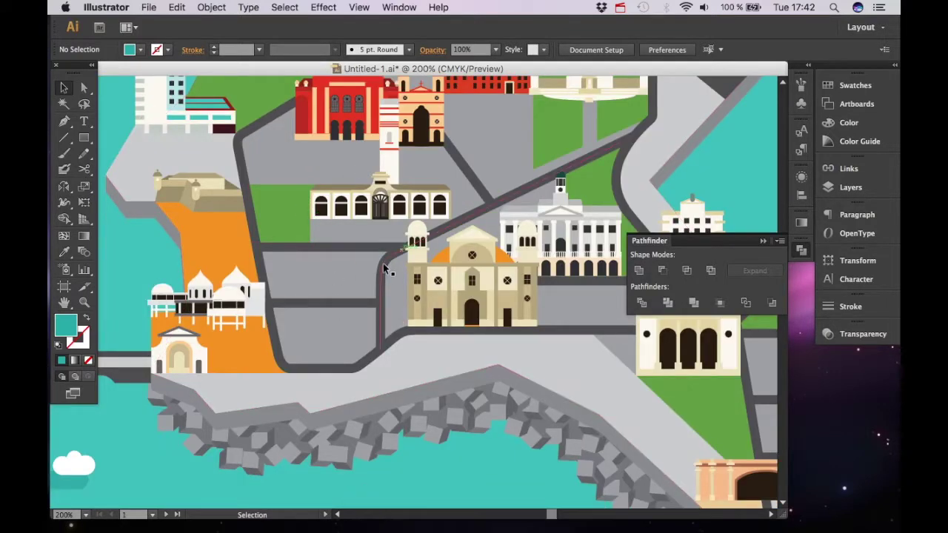
pyautogui.press('space')
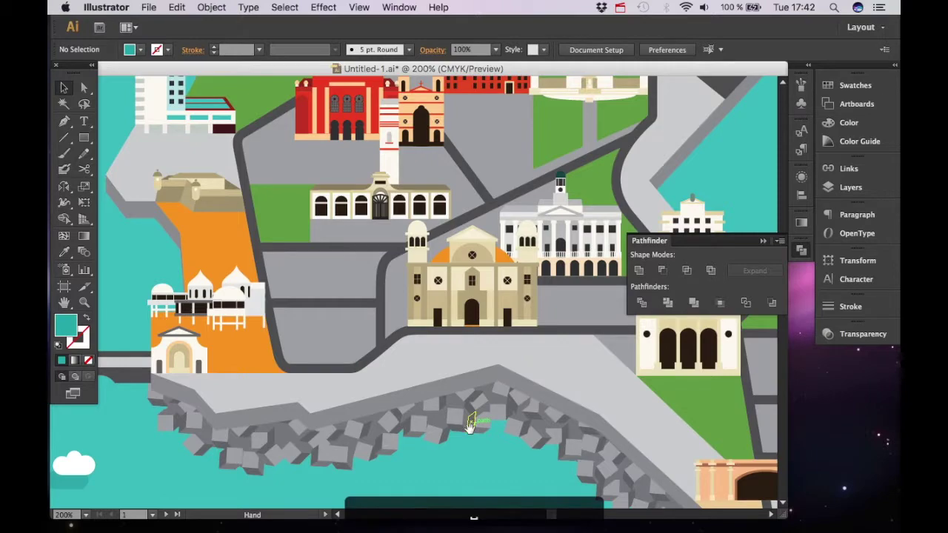
pyautogui.moveTo(470, 430); pyautogui.dragTo(491, 321)
pyautogui.press('space')
pyautogui.moveTo(383, 291); pyautogui.dragTo(463, 496)
pyautogui.moveTo(455, 290); pyautogui.dragTo(326, 244)
pyautogui.moveTo(570, 279); pyautogui.dragTo(318, 226)
pyautogui.moveTo(572, 290); pyautogui.dragTo(289, 215)
pyautogui.moveTo(417, 253); pyautogui.dragTo(197, 232)
# Step: Draw a tall grey rectangle as a building body in the empty lower-left area of the second artboard
pyautogui.hscroll(10, 197, 232)
pyautogui.scroll(-3, 197, 232)
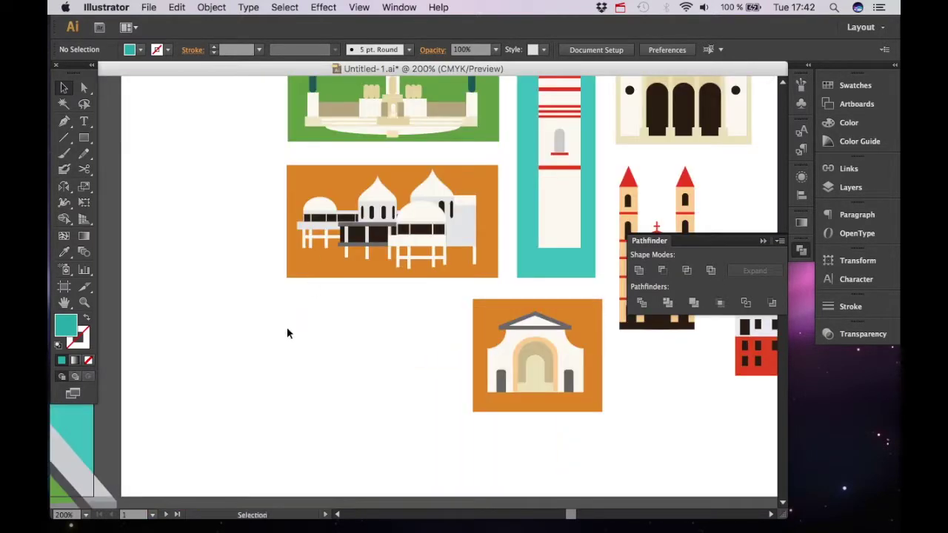
pyautogui.hscroll(-4, 326, 346)
pyautogui.scroll(-3, 327, 346)
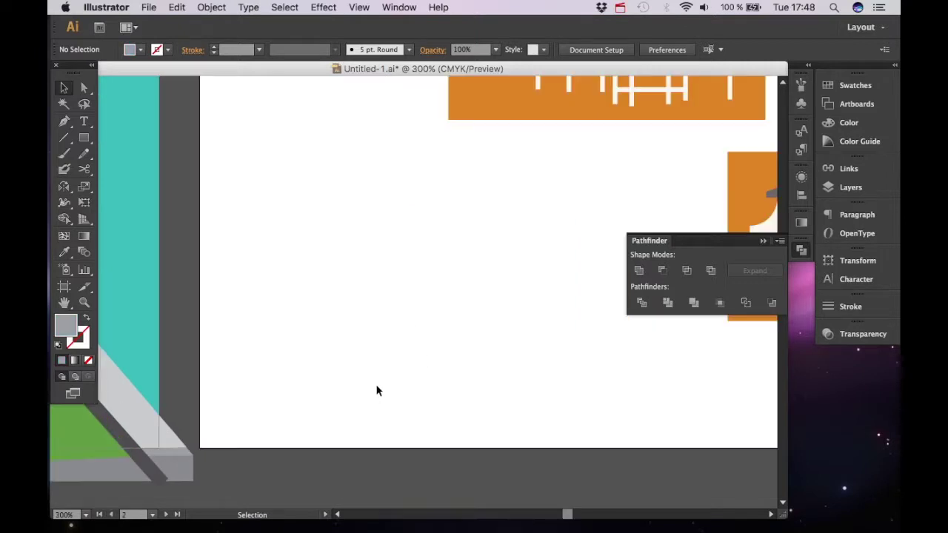
pyautogui.press('super+equal')
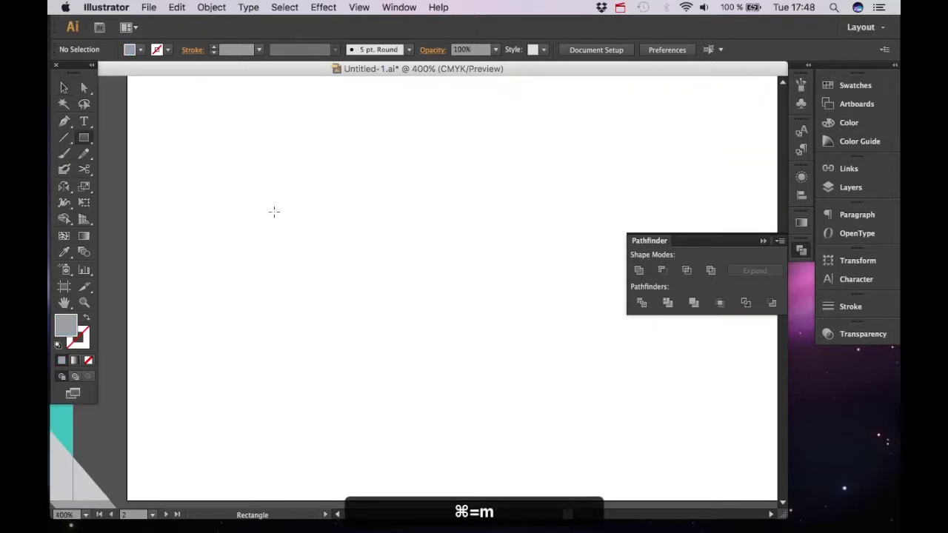
pyautogui.moveTo(274, 212); pyautogui.dragTo(374, 380)
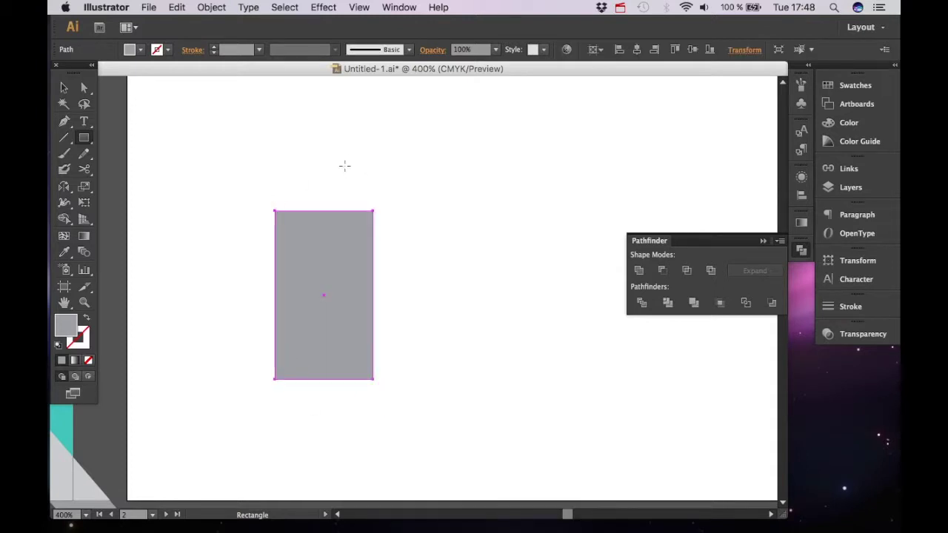
# Step: Add a narrow grey tower rectangle on top of the body, flush with its right edge, and widen it slightly to the left
pyautogui.moveTo(342, 157); pyautogui.dragTo(373, 213)
pyautogui.press('v')
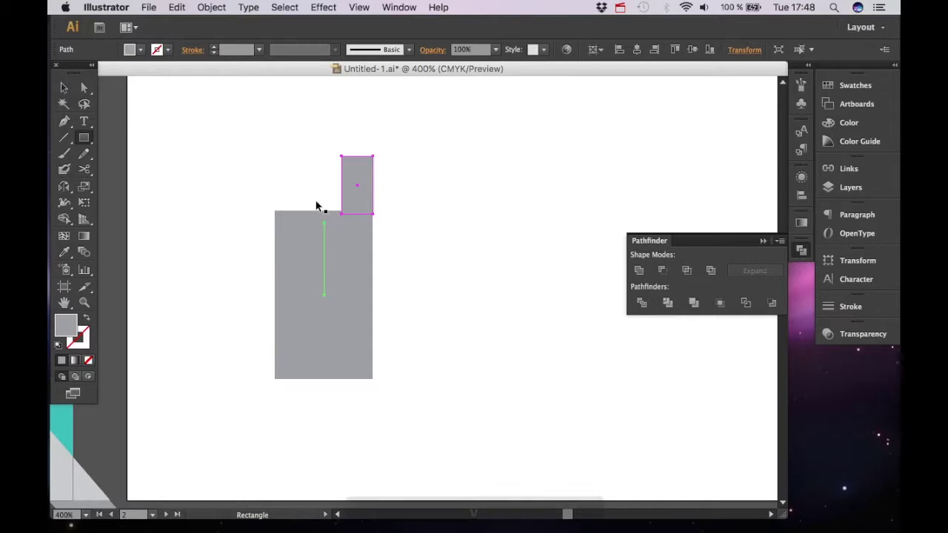
pyautogui.click(335, 185)
pyautogui.click(343, 185)
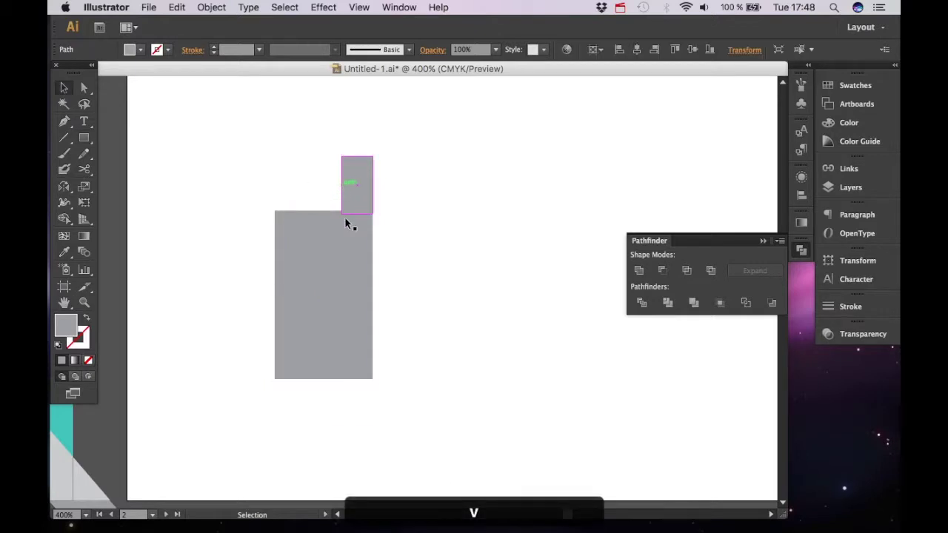
pyautogui.moveTo(342, 185); pyautogui.dragTo(339, 186)
pyautogui.click(514, 356)
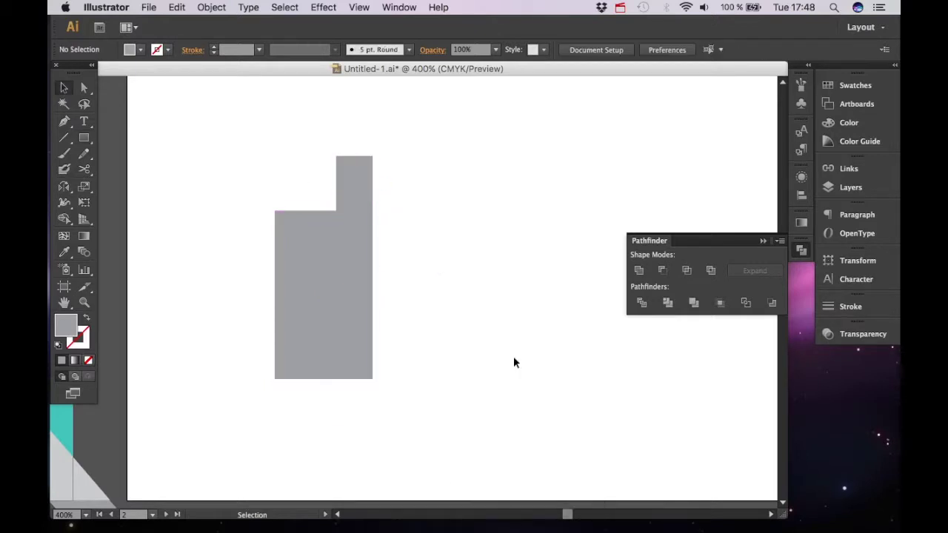
# Step: Draw a thin grey roof rectangle along the full top edge of the building body
pyautogui.press('super+=')
pyautogui.press('space')
pyautogui.moveTo(426, 264); pyautogui.dragTo(471, 385)
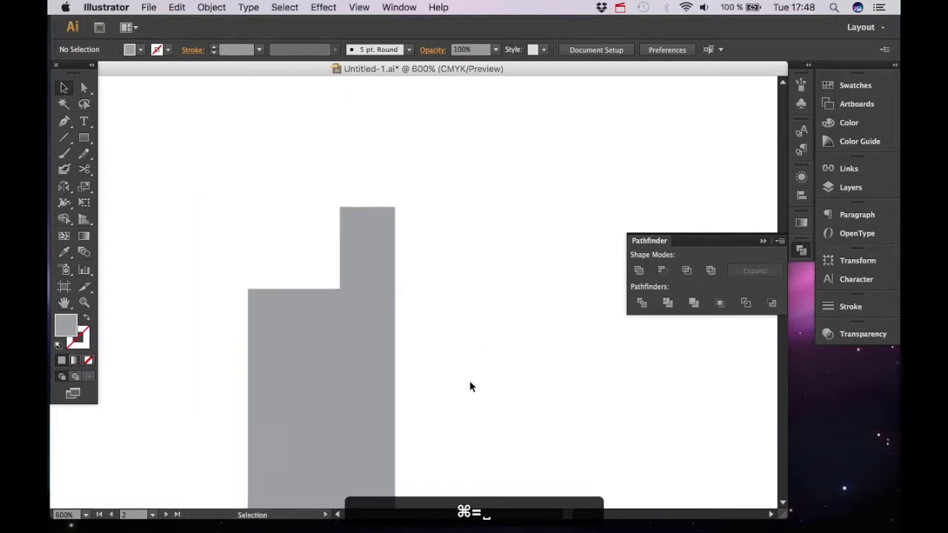
pyautogui.moveTo(458, 313); pyautogui.dragTo(465, 280)
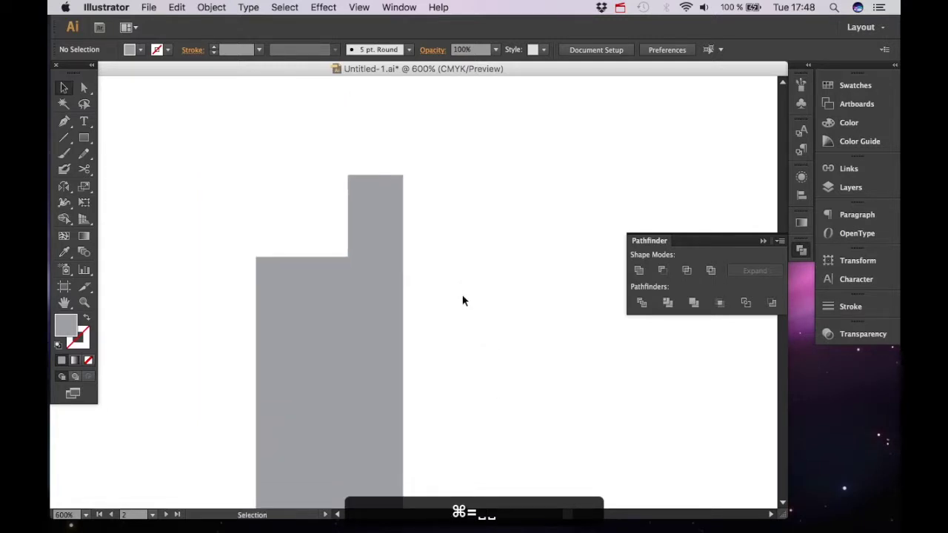
pyautogui.press('m')
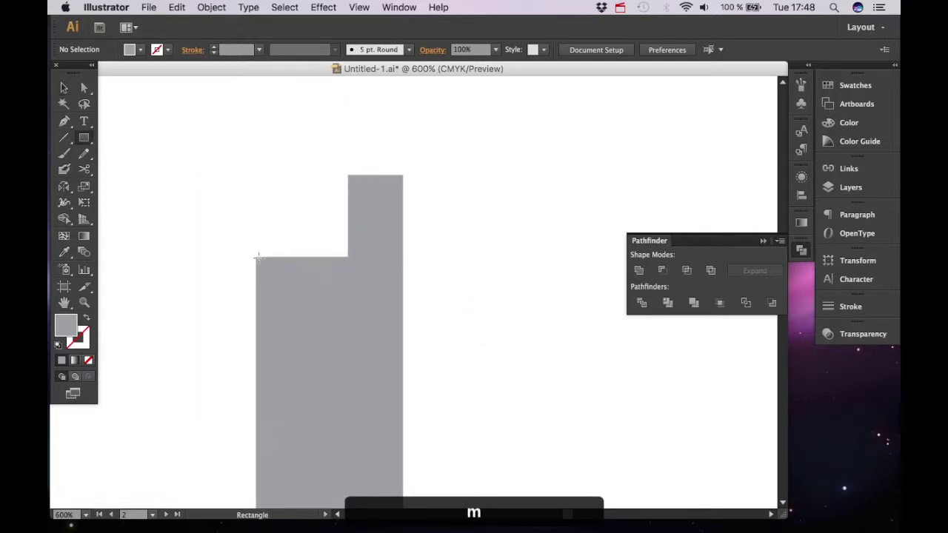
pyautogui.moveTo(256, 257); pyautogui.dragTo(402, 232)
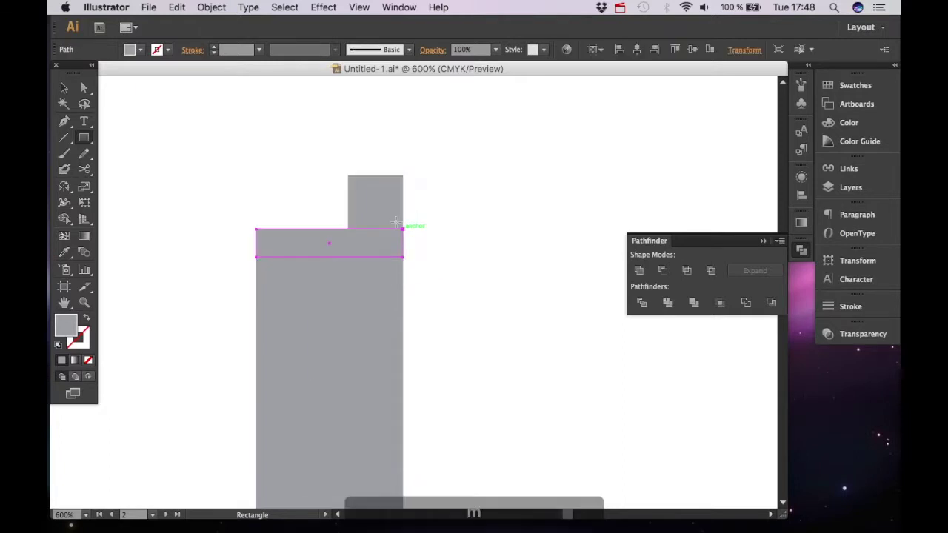
pyautogui.press('v')
pyautogui.click(478, 381)
# Step: Fill the building body and tower with white and bring both in front of the grey roof band
pyautogui.click(344, 400)
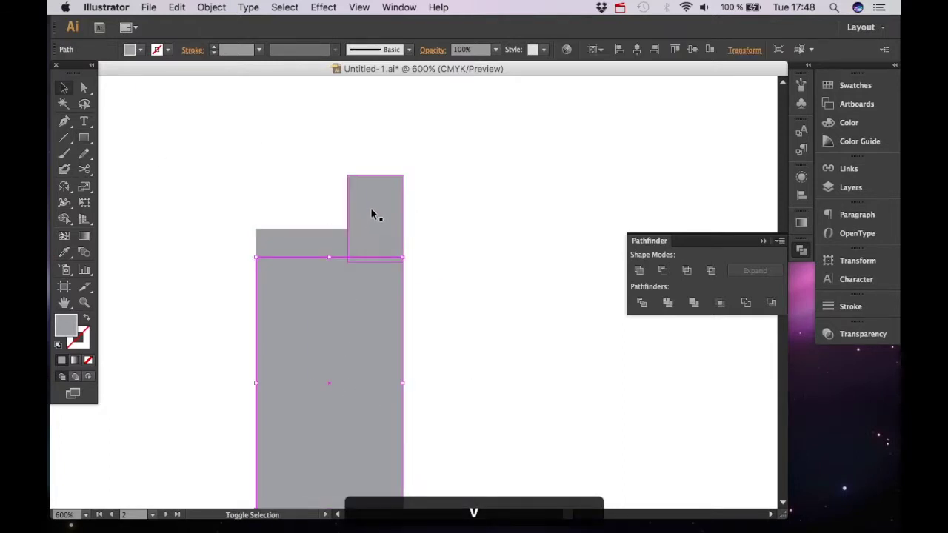
pyautogui.keyDown('shift'); pyautogui.click(372, 215); pyautogui.keyUp('shift')
pyautogui.click(140, 50)
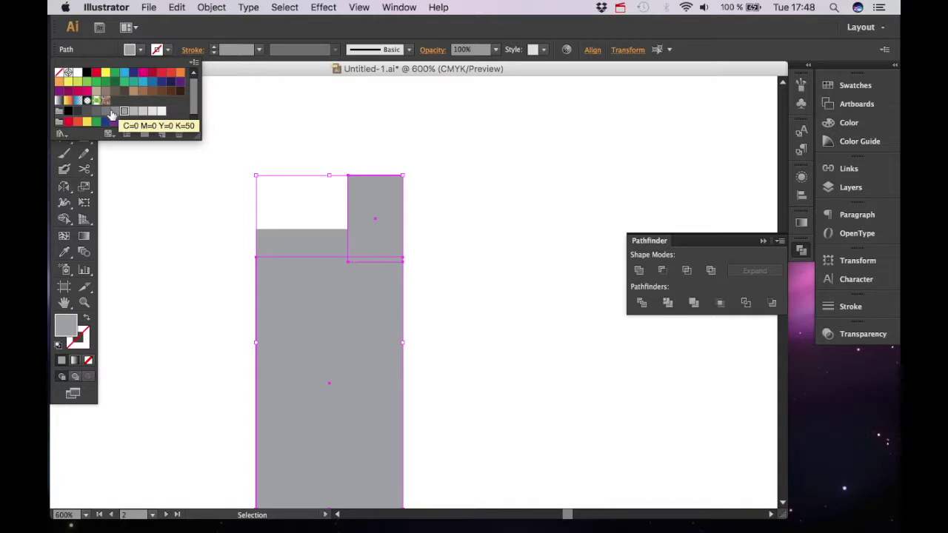
pyautogui.click(77, 72)
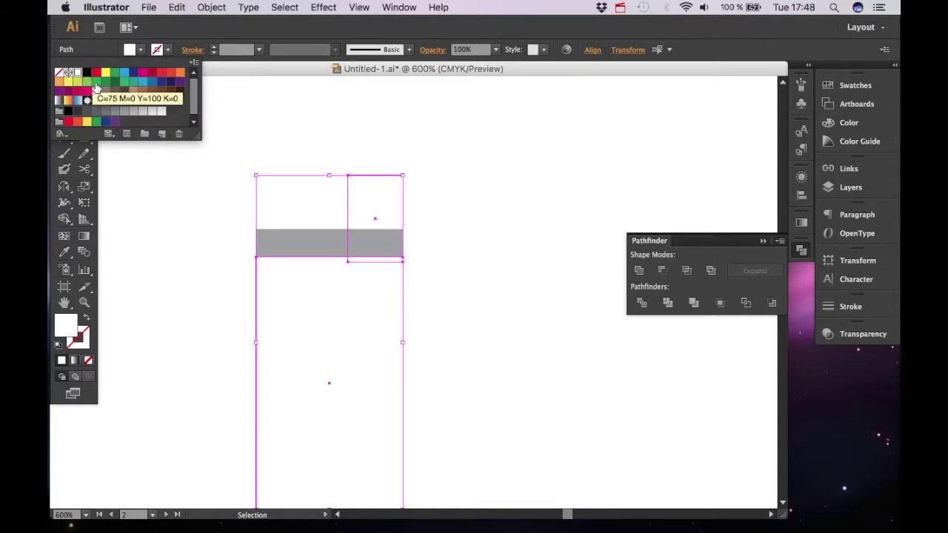
pyautogui.press('super+shift+bracketright')
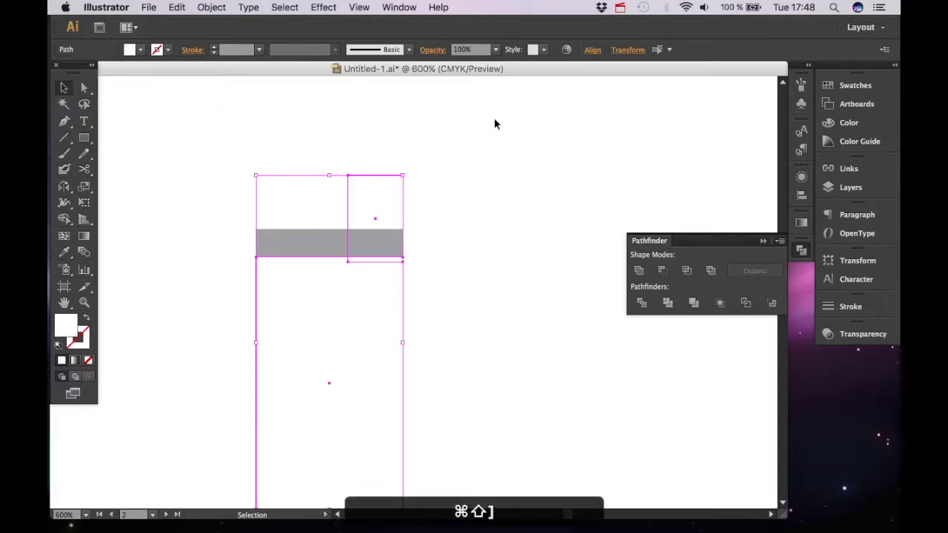
pyautogui.press('super+shift+bracketright')
pyautogui.press('super+shift+bracketright')
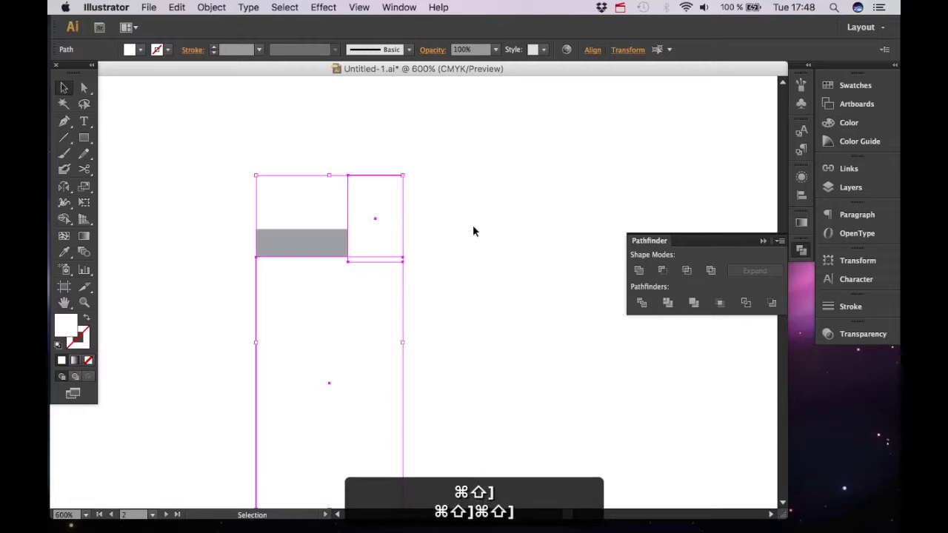
pyautogui.press('v')
pyautogui.click(464, 248)
# Step: Draw a large rectangle around the building, fill it with light blue and send it to the back
pyautogui.press('super+minus')
pyautogui.press('super+minus')
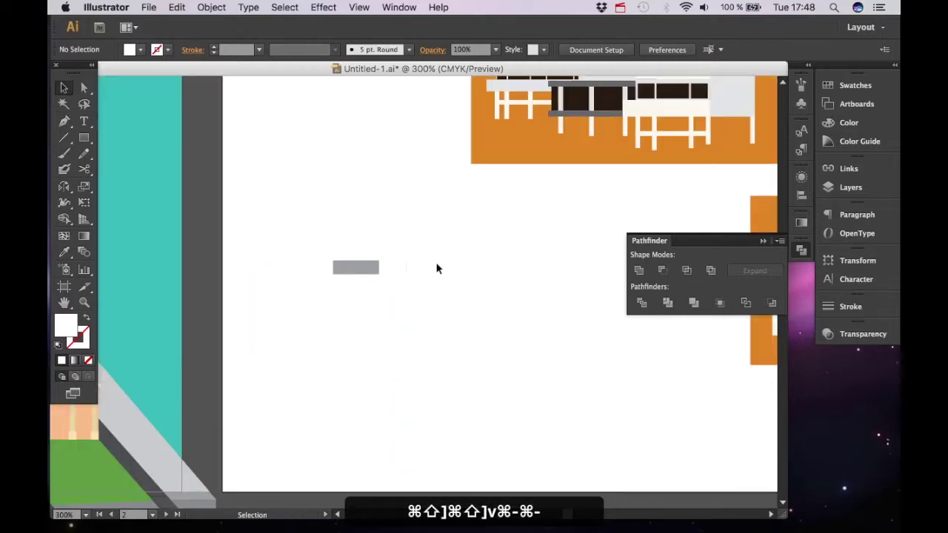
pyautogui.press('m')
pyautogui.moveTo(262, 202); pyautogui.dragTo(471, 463)
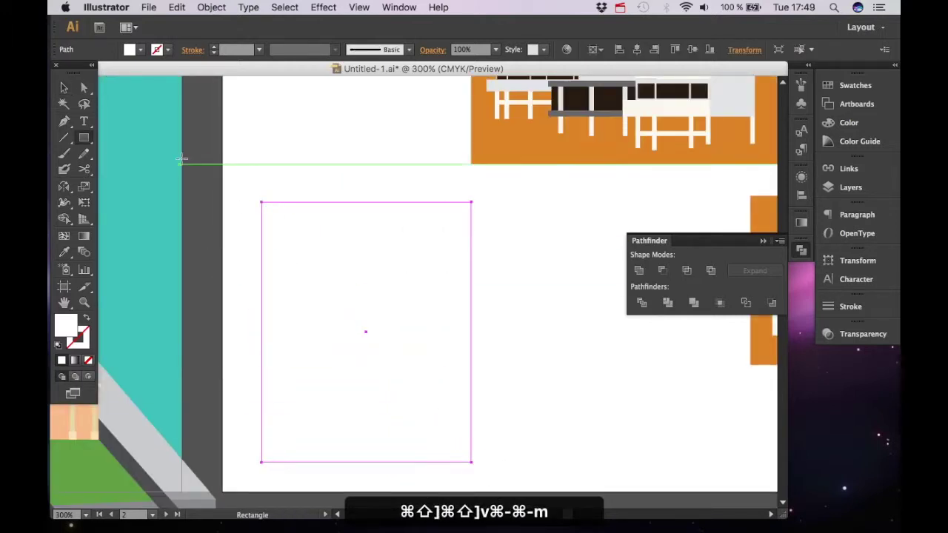
pyautogui.click(130, 50)
pyautogui.click(124, 72)
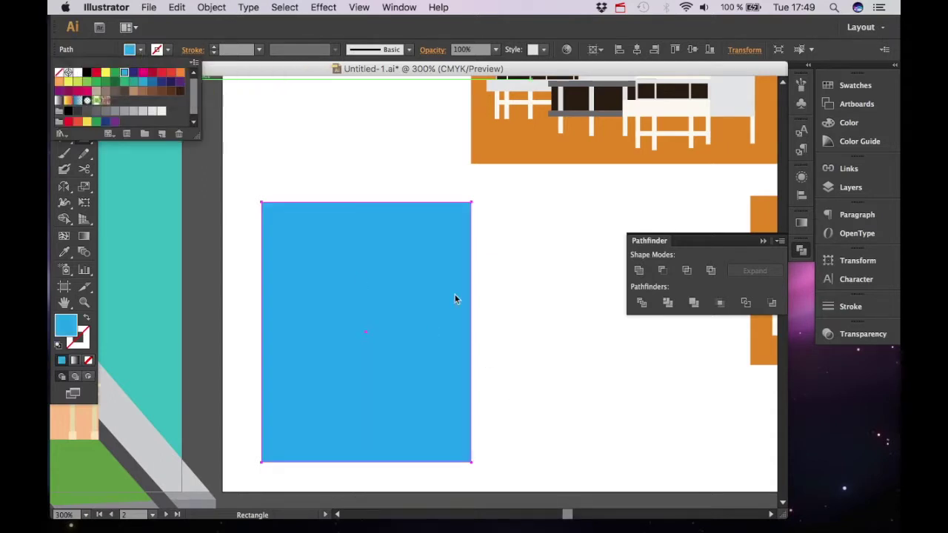
pyautogui.press('v')
pyautogui.press('super+shift+bracketleft')
pyautogui.press('v')
pyautogui.click(502, 428)
# Step: Draw a small square window near the facade's upper-left corner and give it the roof band's grey
pyautogui.press('super+equal')
pyautogui.press('super+equal')
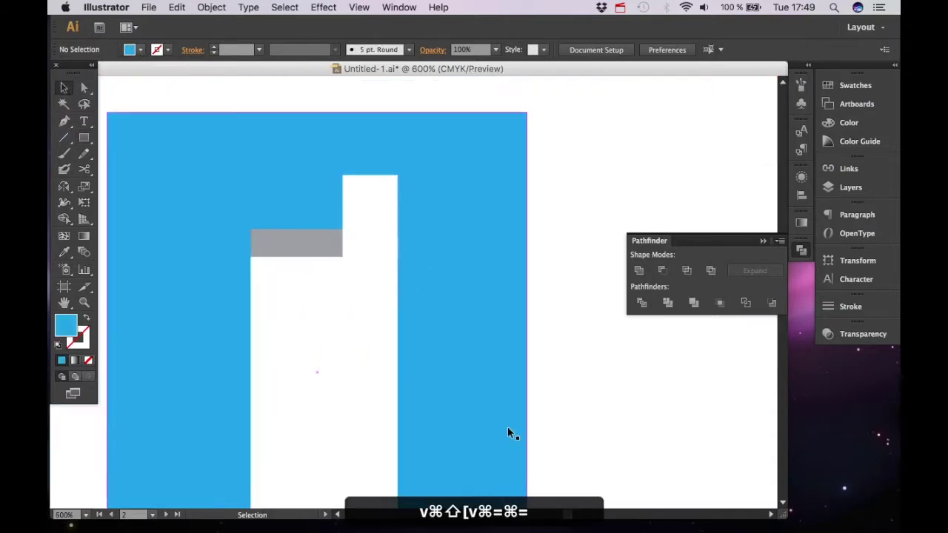
pyautogui.moveTo(508, 427); pyautogui.dragTo(531, 340)
pyautogui.moveTo(397, 340); pyautogui.dragTo(403, 374)
pyautogui.press('super+equal')
pyautogui.moveTo(417, 182); pyautogui.dragTo(425, 193)
pyautogui.moveTo(405, 301); pyautogui.dragTo(419, 274)
pyautogui.press('m')
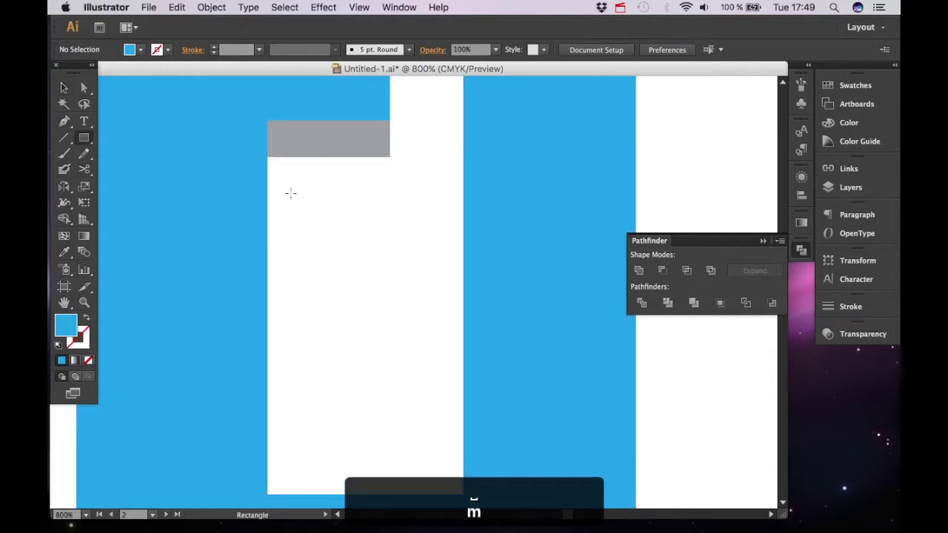
pyautogui.moveTo(291, 194); pyautogui.dragTo(316, 219)
pyautogui.press('i')
pyautogui.click(345, 128)
pyautogui.moveTo(346, 127); pyautogui.dragTo(337, 176)
# Step: Copy the square window to the right and fill both windows with a dark grey swatch
pyautogui.press('v')
pyautogui.moveTo(302, 252); pyautogui.dragTo(355, 252)
pyautogui.click(134, 49)
pyautogui.click(96, 111)
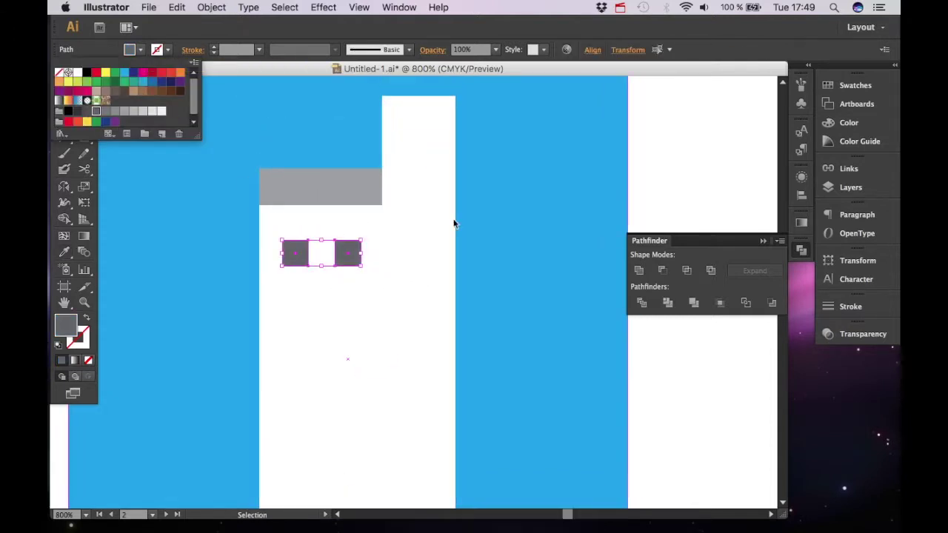
# Step: Complete a row of three windows and copy it downward to make three rows on the facade
pyautogui.click(348, 264)
pyautogui.keyDown('shift'); pyautogui.click(302, 263); pyautogui.keyUp('shift')
pyautogui.keyDown('shift'); pyautogui.click(405, 257); pyautogui.keyUp('shift')
pyautogui.moveTo(418, 266); pyautogui.dragTo(429, 268)
pyautogui.moveTo(421, 263)
pyautogui.mouseDown()
pyautogui.moveTo(413, 313)
pyautogui.moveTo(423, 256)
pyautogui.mouseUp()
pyautogui.moveTo(417, 254); pyautogui.dragTo(417, 303)
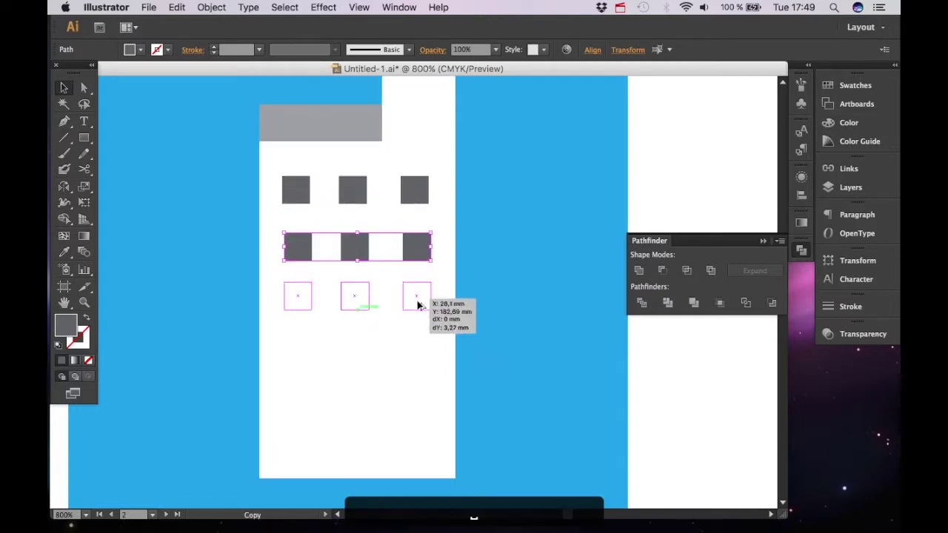
# Step: Draw a dark grey round-topped door at the lower left of the facade, flat at the building's base
pyautogui.moveTo(320, 383); pyautogui.dragTo(320, 356)
pyautogui.moveTo(83, 138); pyautogui.dragTo(140, 154)
pyautogui.moveTo(288, 328); pyautogui.dragTo(333, 466)
pyautogui.press('v')
pyautogui.keyDown('shift'); pyautogui.click(336, 432); pyautogui.keyUp('shift')
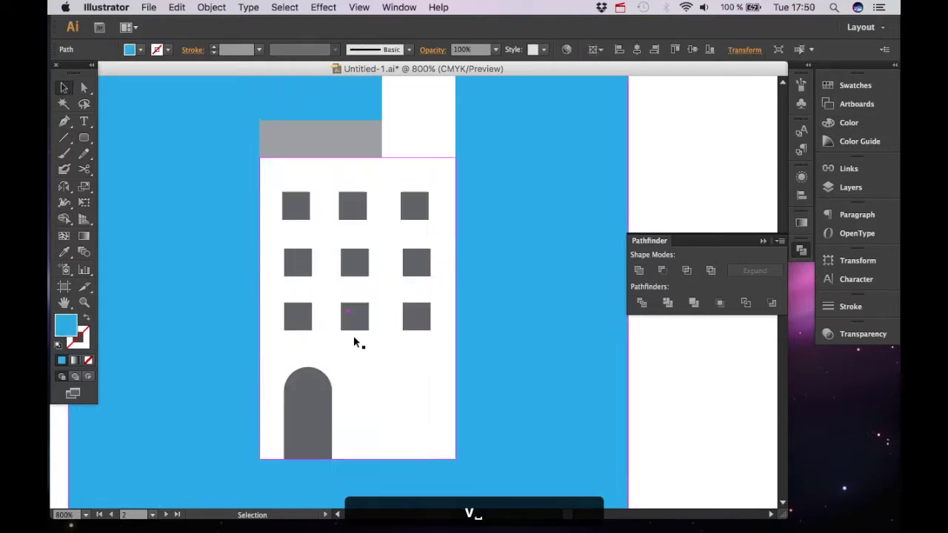
# Step: Copy two windows into a fourth row beside the door and shift the door slightly left
pyautogui.moveTo(368, 321)
pyautogui.mouseDown()
pyautogui.moveTo(384, 395)
pyautogui.moveTo(433, 395)
pyautogui.moveTo(413, 374)
pyautogui.moveTo(355, 376)
pyautogui.mouseUp()
pyautogui.press('super+shift+a')
pyautogui.click(373, 392)
pyautogui.keyDown('shift'); pyautogui.click(415, 387); pyautogui.keyUp('shift')
pyautogui.click(672, 438)
pyautogui.click(652, 474)
pyautogui.moveTo(310, 415); pyautogui.dragTo(306, 415)
pyautogui.click(652, 445)
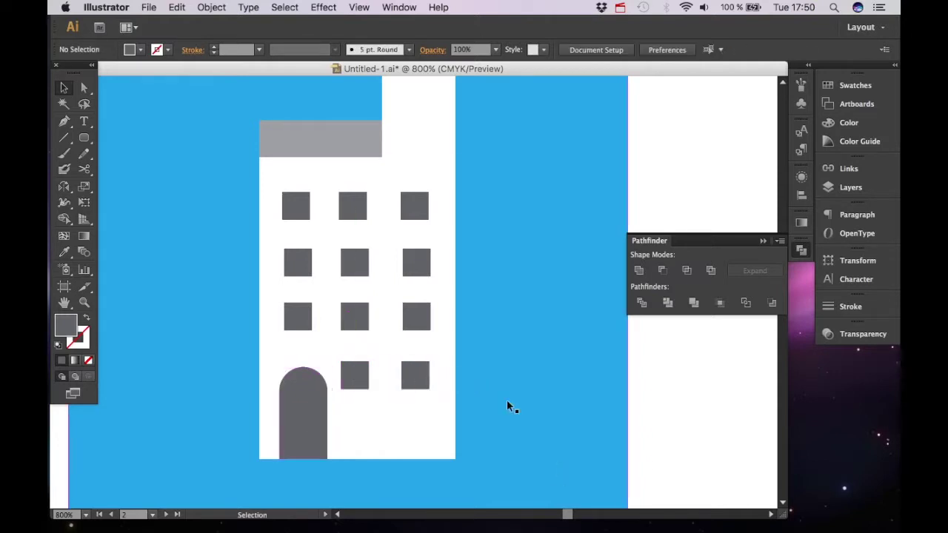
# Step: Draw a cap rectangle across the top of the tower and match its fill to the roof band's grey
pyautogui.moveTo(474, 222); pyautogui.dragTo(471, 366)
pyautogui.click(408, 255)
pyautogui.press('m')
pyautogui.moveTo(415, 191)
pyautogui.mouseDown()
pyautogui.moveTo(415, 209)
pyautogui.moveTo(379, 186)
pyautogui.mouseUp()
pyautogui.press('i')
pyautogui.click(326, 287)
pyautogui.press('v')
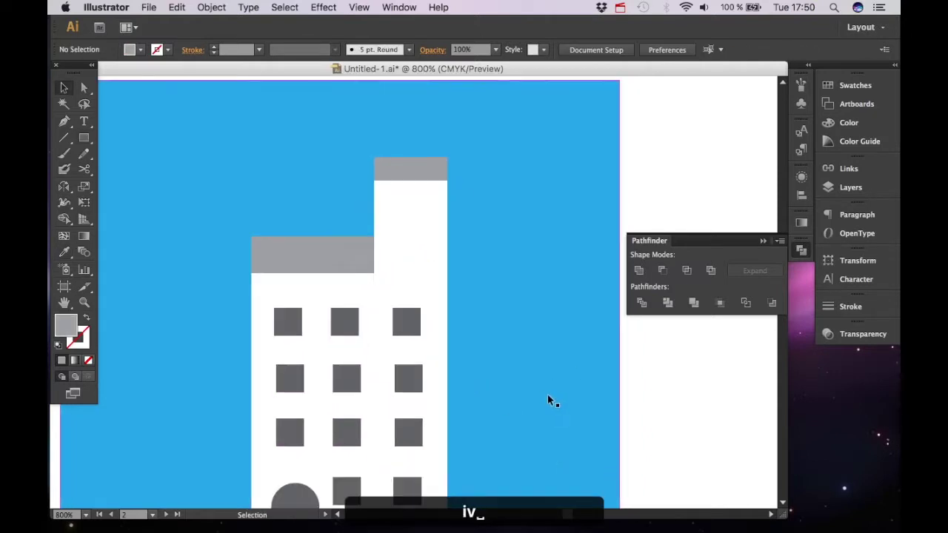
# Step: Copy a window up onto the tower and add red stripes beneath the tower's cap and at its base
pyautogui.moveTo(407, 322); pyautogui.dragTo(408, 221)
pyautogui.press('super+shift+a')
pyautogui.press('m')
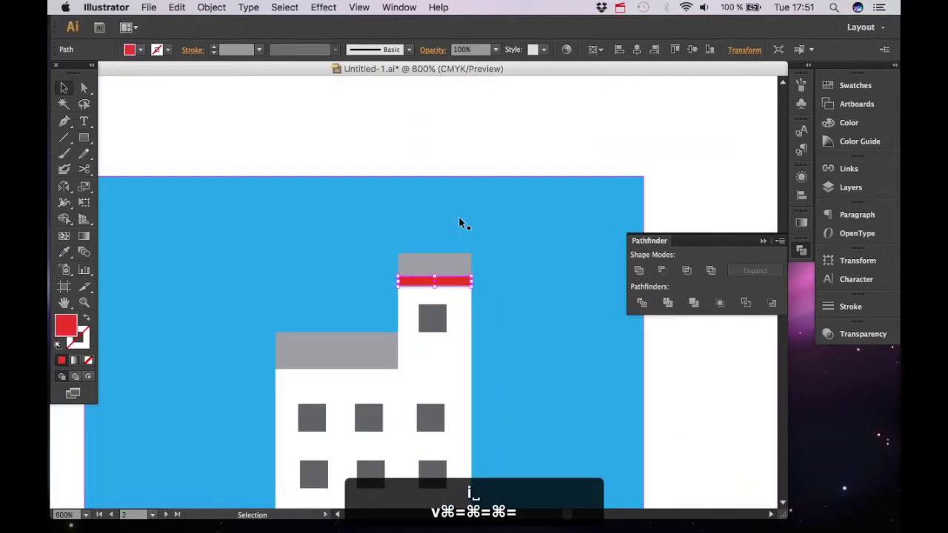
pyautogui.moveTo(398, 331); pyautogui.dragTo(445, 354)
# Step: Recolour the roof band and the tower cap with a lighter grey
pyautogui.press('super+minus')
pyautogui.press('super+minus')
pyautogui.press('super+minus')
pyautogui.hscroll(2, 415, 297)
pyautogui.press('a')
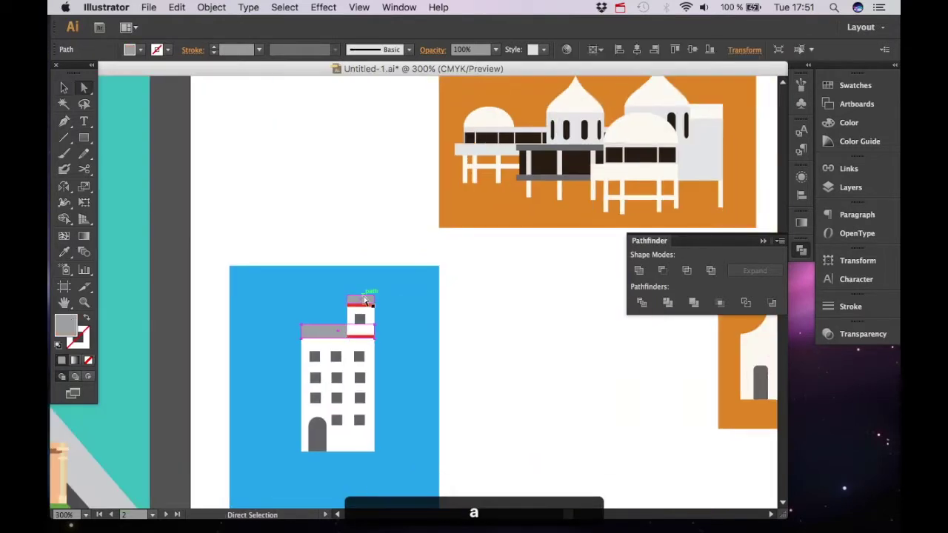
pyautogui.keyDown('shift'); pyautogui.click(363, 299); pyautogui.keyUp('shift')
pyautogui.press('i')
pyautogui.press('v')
# Step: Select the four windows of the middle column and shift them slightly right to even out the column spacing
pyautogui.press('super+equal')
pyautogui.press('super+equal')
pyautogui.click(441, 408)
pyautogui.click(394, 408)
pyautogui.keyDown('shift'); pyautogui.click(394, 364); pyautogui.keyUp('shift')
pyautogui.keyDown('shift'); pyautogui.click(395, 324); pyautogui.keyUp('shift')
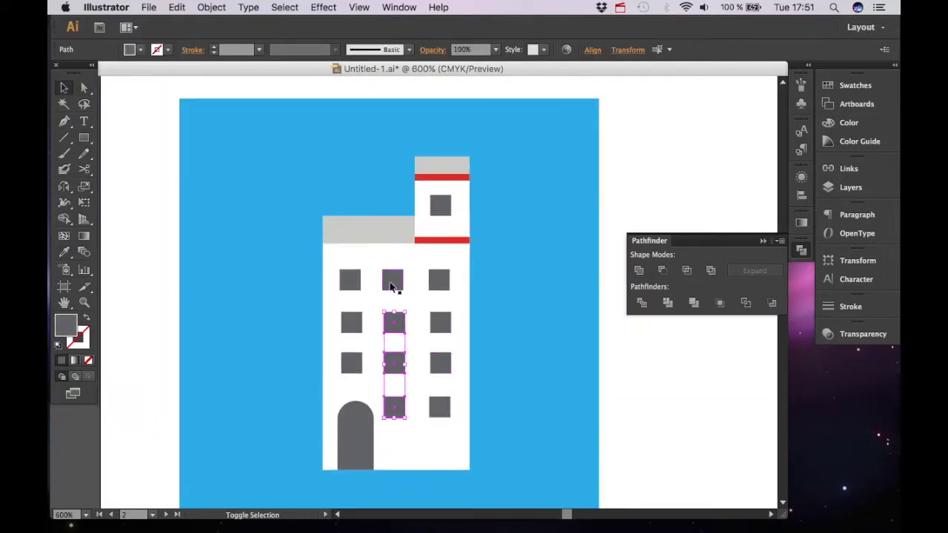
pyautogui.keyDown('shift'); pyautogui.click(391, 287); pyautogui.keyUp('shift')
# Step: Bring the top window of the third column into line with the windows below it
pyautogui.click(441, 364)
pyautogui.keyDown('shift'); pyautogui.click(441, 324); pyautogui.keyUp('shift')
pyautogui.keyDown('shift'); pyautogui.click(439, 282); pyautogui.keyUp('shift')
pyautogui.press('a')
pyautogui.press('super+z')
pyautogui.press('super+equal')
pyautogui.press('super+equal')
# Step: Straighten the third column by nudging its lowest window toward the line of those above, and clear the selection
pyautogui.moveTo(461, 366); pyautogui.dragTo(454, 229)
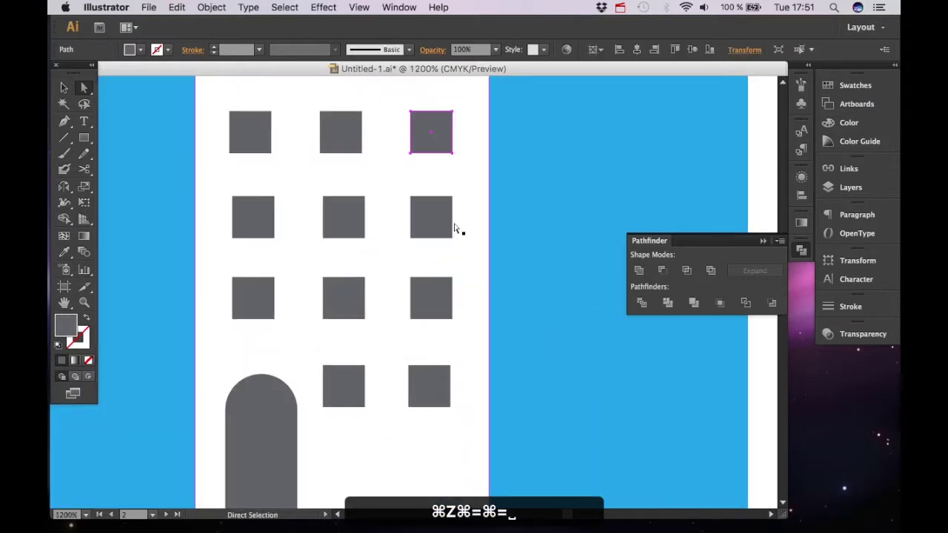
pyautogui.keyDown('shift'); pyautogui.click(431, 217); pyautogui.keyUp('shift')
pyautogui.keyDown('shift'); pyautogui.click(431, 298); pyautogui.keyUp('shift')
pyautogui.moveTo(425, 384); pyautogui.dragTo(429, 384)
pyautogui.press('super+minus')
pyautogui.press('super+minus')
pyautogui.press('super+minus')
pyautogui.click(474, 244)
pyautogui.click(415, 190)
pyautogui.click(621, 293)
# Step: Delete the blue background rectangle and group all the parts of the white building
pyautogui.press('super+minus')
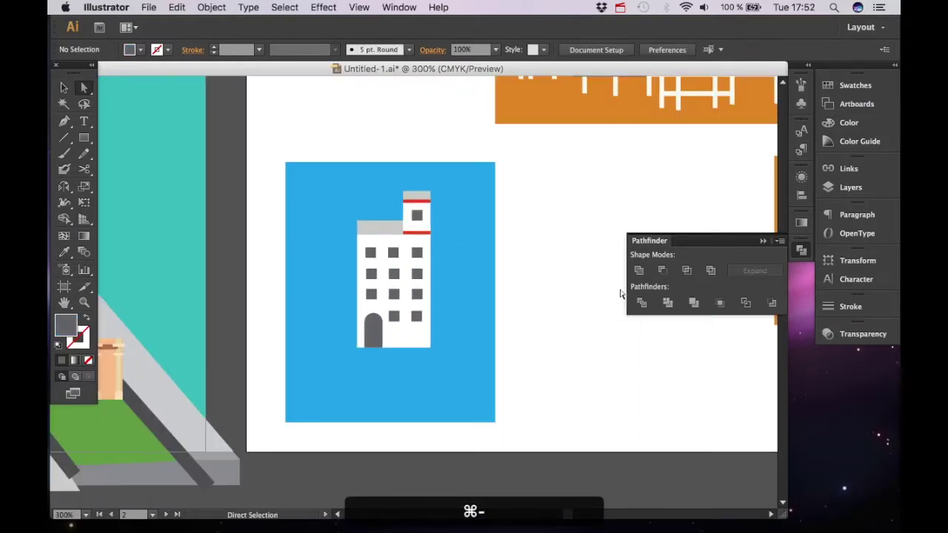
pyautogui.press('super+equal')
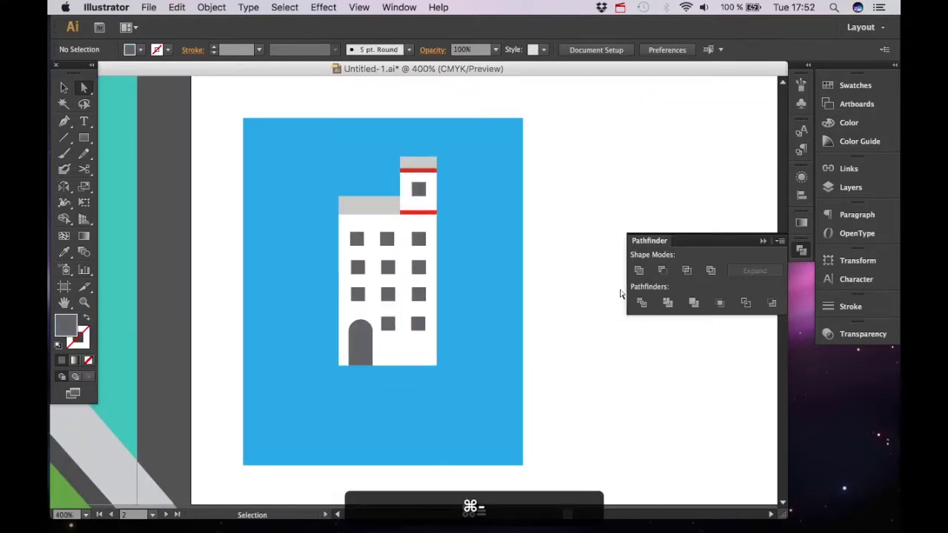
pyautogui.press('v')
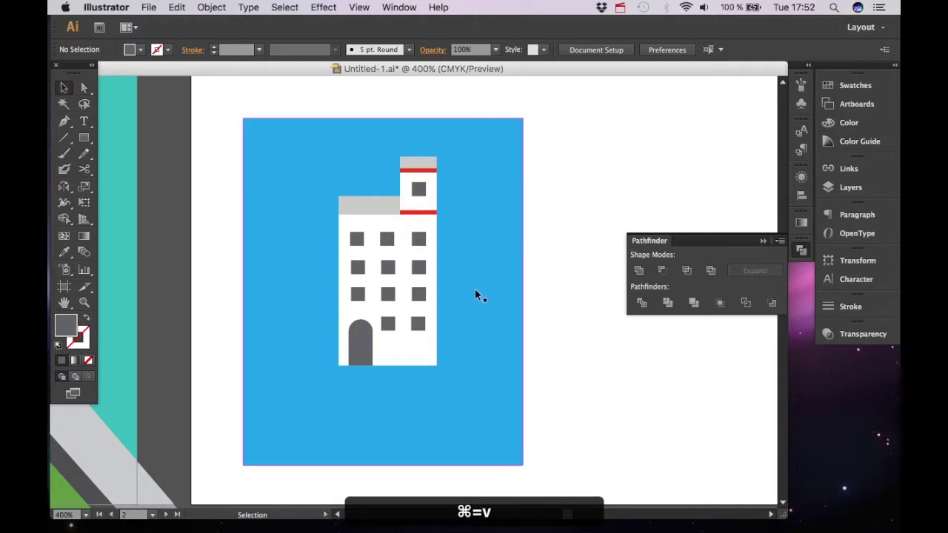
pyautogui.click(445, 353)
pyautogui.press('BackSpace')
pyautogui.moveTo(316, 110)
pyautogui.mouseDown()
pyautogui.moveTo(442, 363)
pyautogui.moveTo(473, 394)
pyautogui.mouseUp()
pyautogui.press('super+g')
# Step: Transfer the grouped building to the city map and place it on the grey block beside the orange beach area
pyautogui.press('super+t')
pyautogui.moveTo(523, 348); pyautogui.dragTo(363, 331)
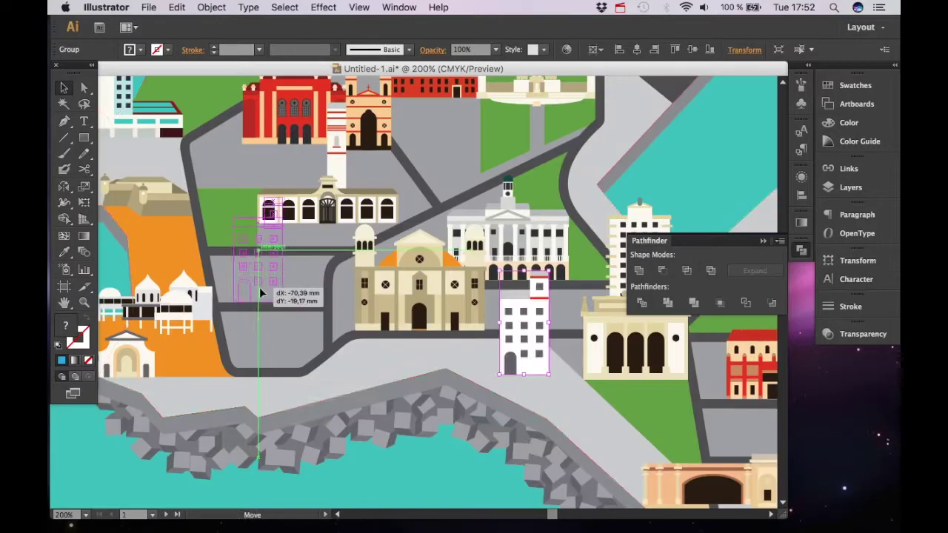
pyautogui.click(294, 288)
pyautogui.press('space')
pyautogui.moveTo(352, 321); pyautogui.dragTo(340, 320)
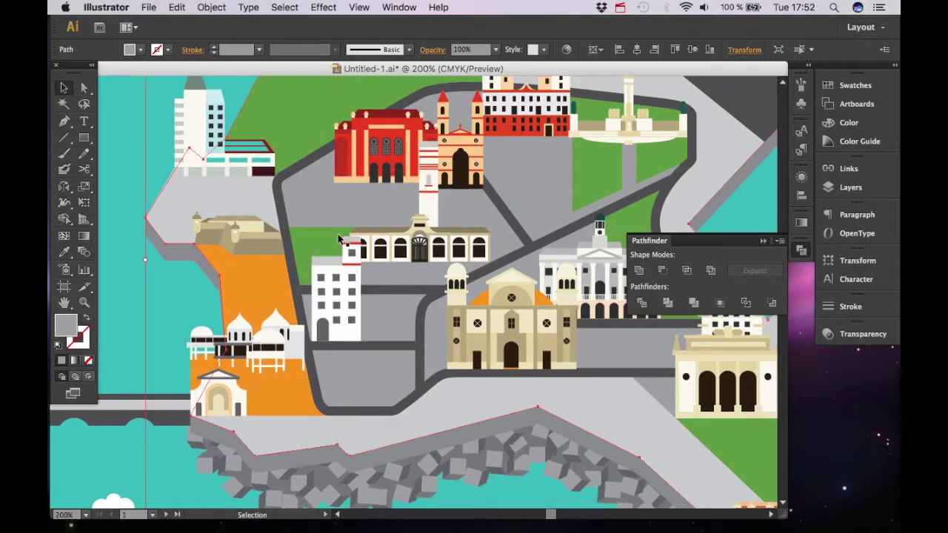
# Step: Scale the white building down slightly, keeping its base on the road, and deselect it
pyautogui.click(339, 285)
pyautogui.moveTo(361, 237); pyautogui.dragTo(357, 256)
pyautogui.click(354, 419)
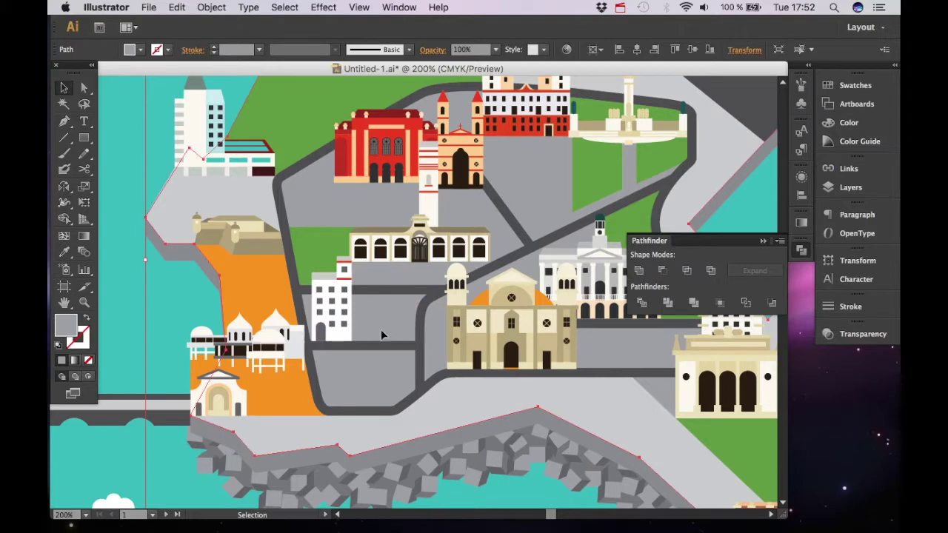
# Step: Put the Pathfinder panel away and examine how the white building fits among the surrounding city landmarks
pyautogui.moveTo(343, 283); pyautogui.dragTo(335, 331)
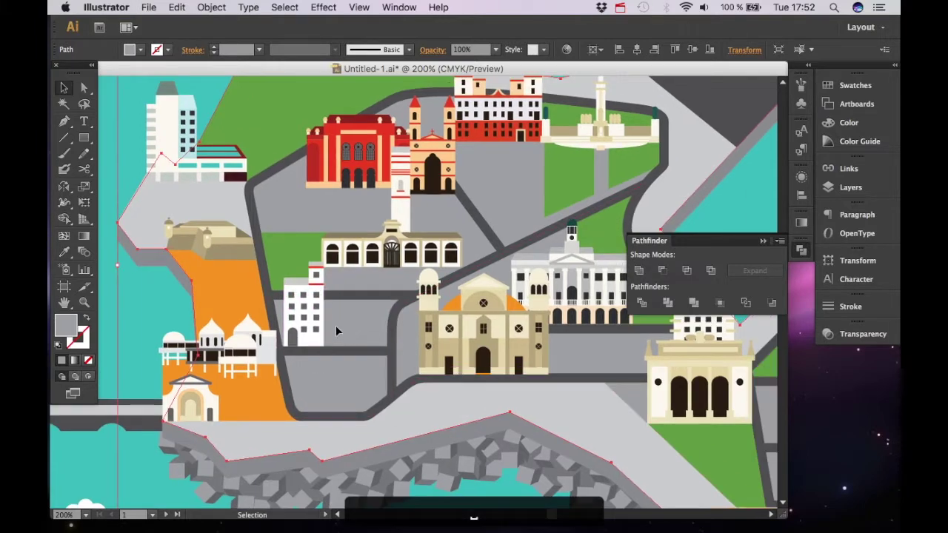
pyautogui.scroll(-1, 374, 330)
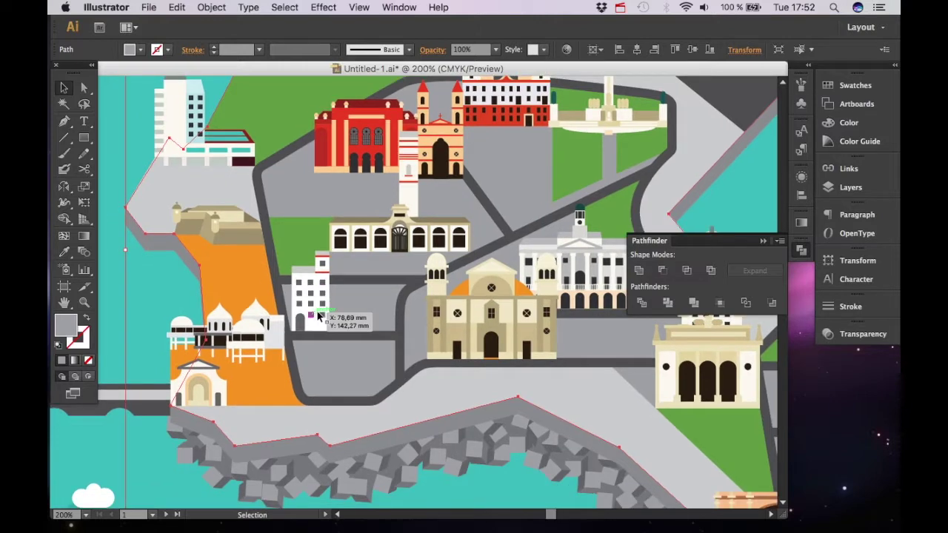
pyautogui.press('super+minus')
pyautogui.press('super+minus')
pyautogui.press('super+equal')
pyautogui.click(764, 243)
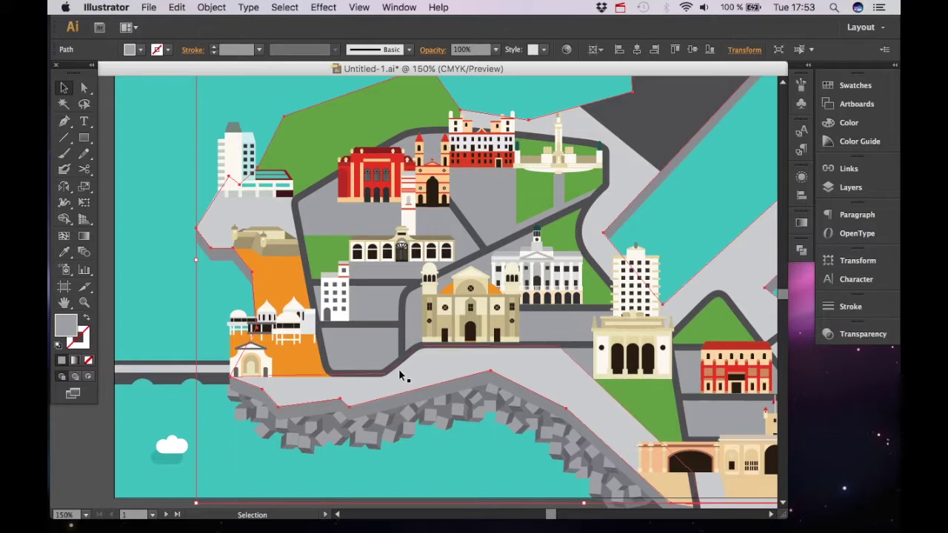
pyautogui.moveTo(627, 218); pyautogui.dragTo(600, 245)
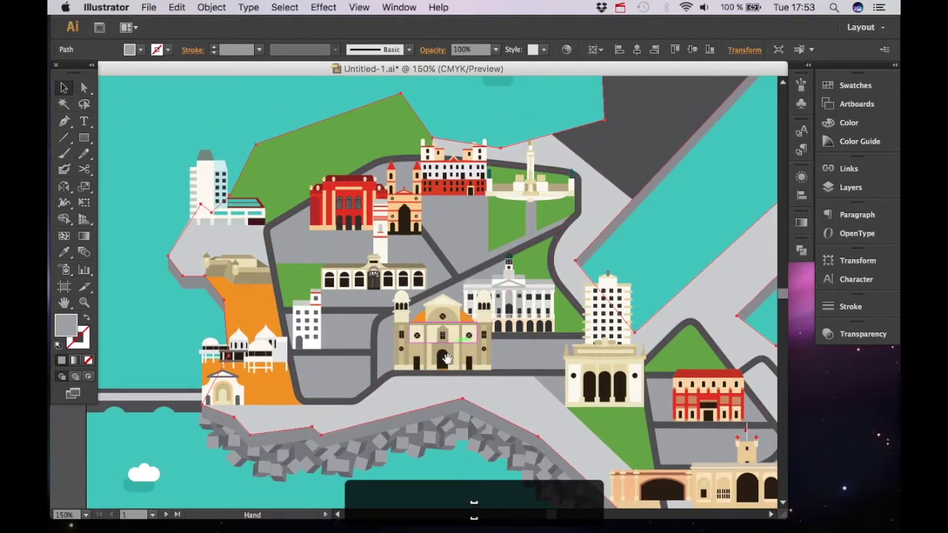
pyautogui.scroll(-3, 472, 244)
pyautogui.hscroll(4, 471, 244)
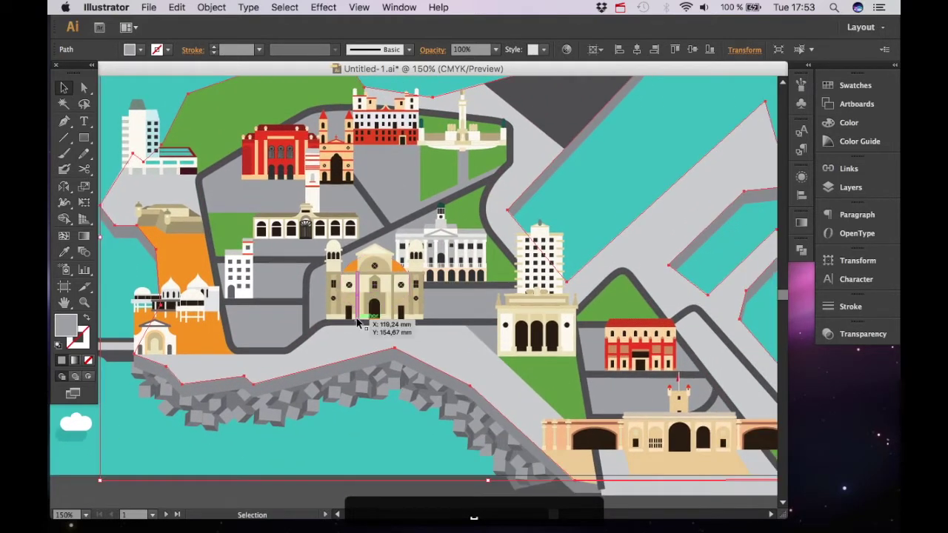